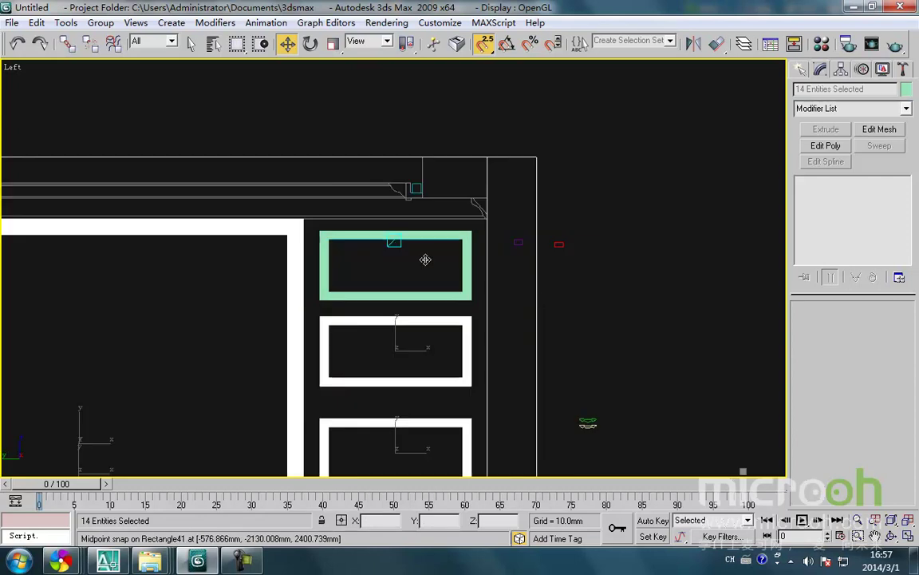
Add the uppermost panel frame to the selection, group the 15 selected objects under the suggested name and hide the group.
ctrl+drag(422, 280, 419, 276)
scroll(407, 279, down, 2)
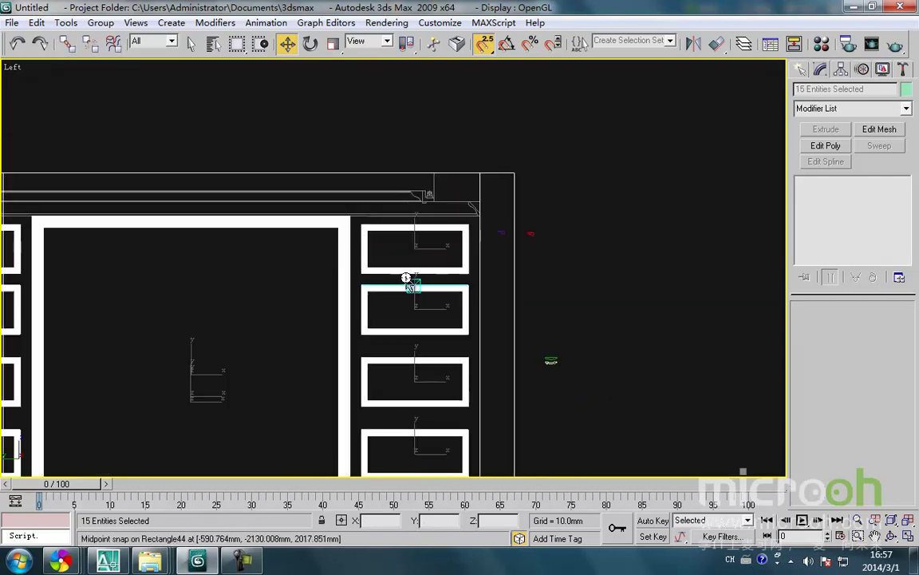
click(100, 23)
click(95, 38)
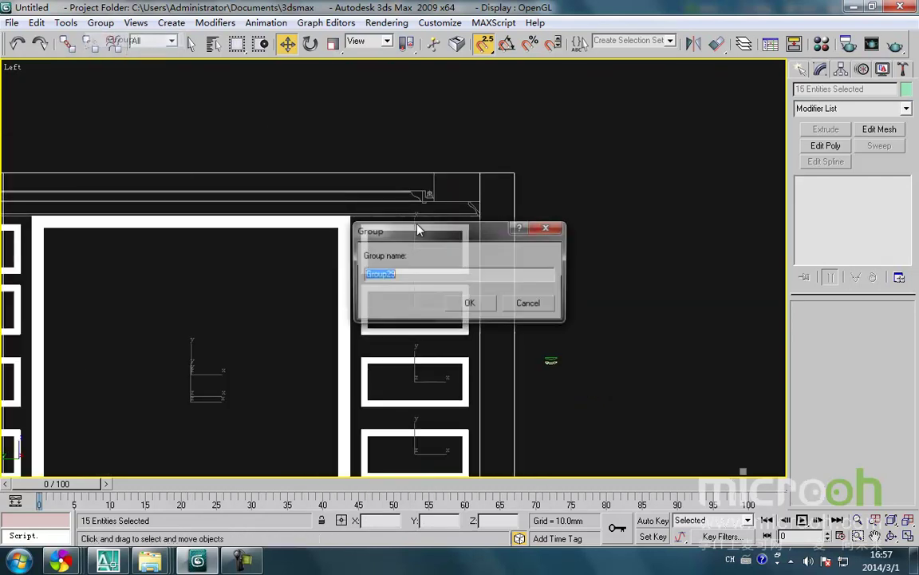
click(471, 304)
right_click(430, 296)
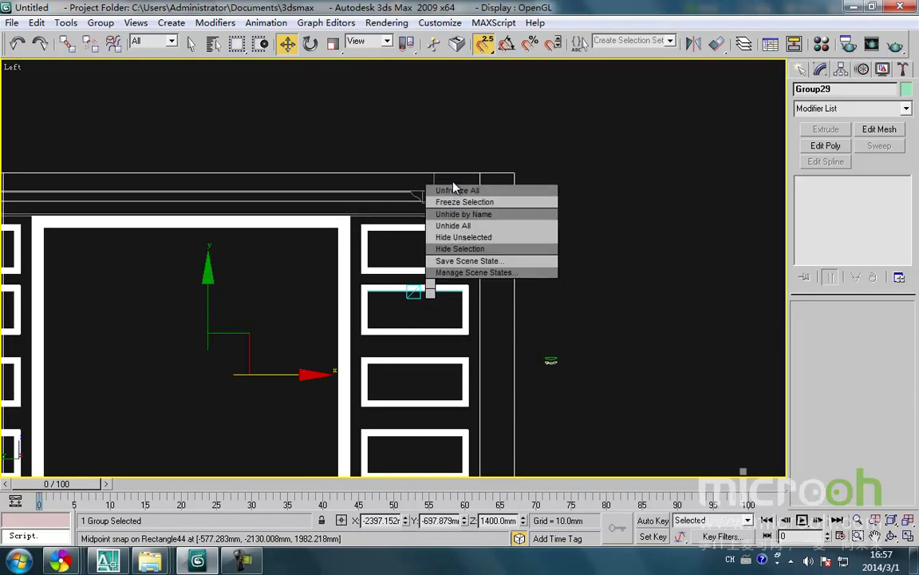
click(460, 249)
Review the scene's layer list with the floor plan in the top view.
scroll(419, 259, down, 4)
key(t)
scroll(407, 255, down, 2)
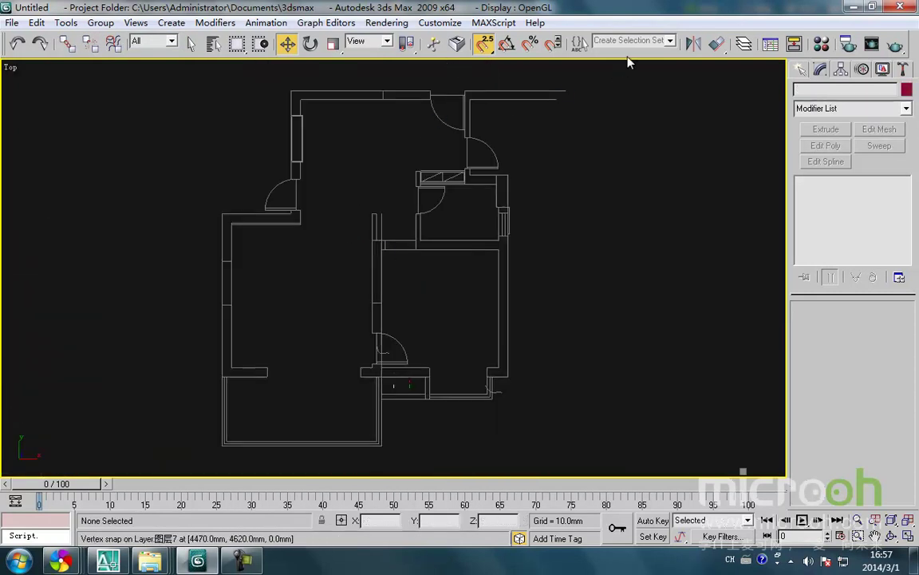
click(743, 43)
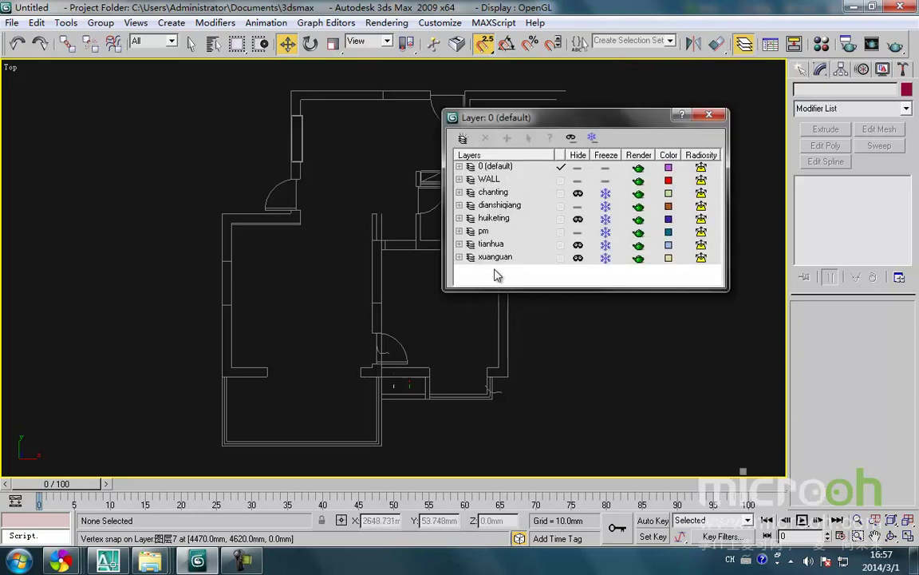
click(710, 117)
Draw a 2800 by 1800 mm rectangle over the full wall area of the front elevation, excluding the side wall section.
key(f)
scroll(317, 226, up, 3)
middle_drag(280, 244, 403, 253)
scroll(323, 239, up, 2)
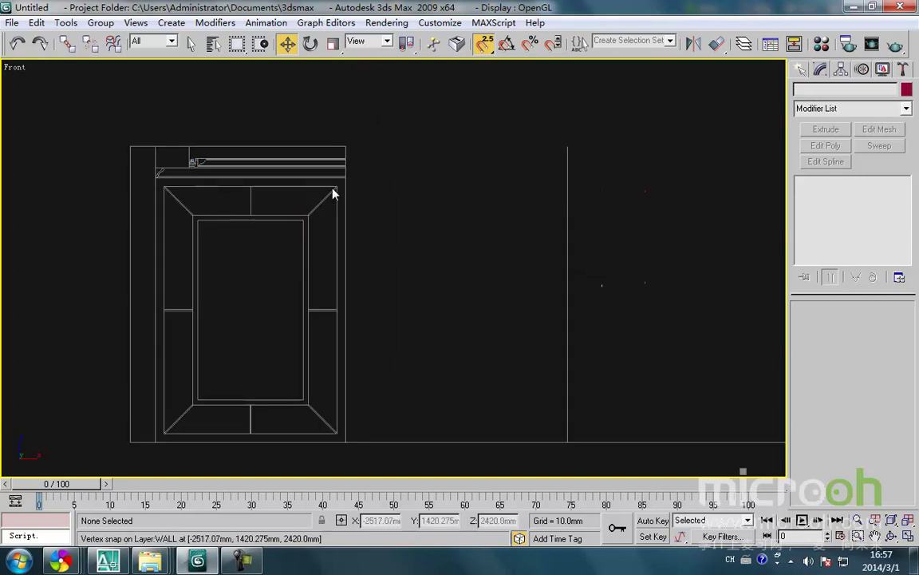
click(801, 70)
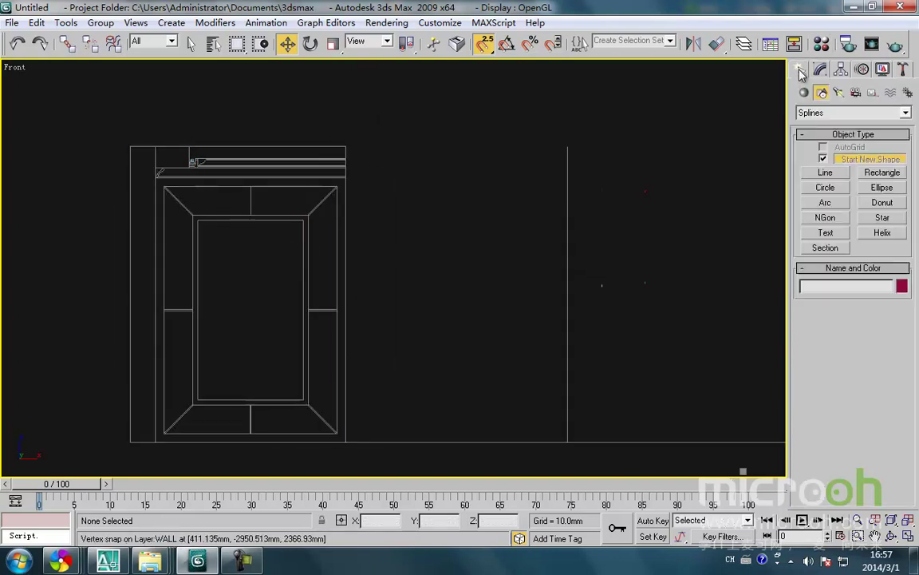
click(882, 172)
drag(156, 146, 343, 441)
key(w)
middle_drag(308, 321, 337, 296)
Move the new rectangle in the top view up to the wall on the floor plan beside the door.
key(t)
scroll(338, 299, down, 7)
drag(343, 216, 347, 122)
key(space)
scroll(303, 181, up, 5)
drag(248, 237, 252, 273)
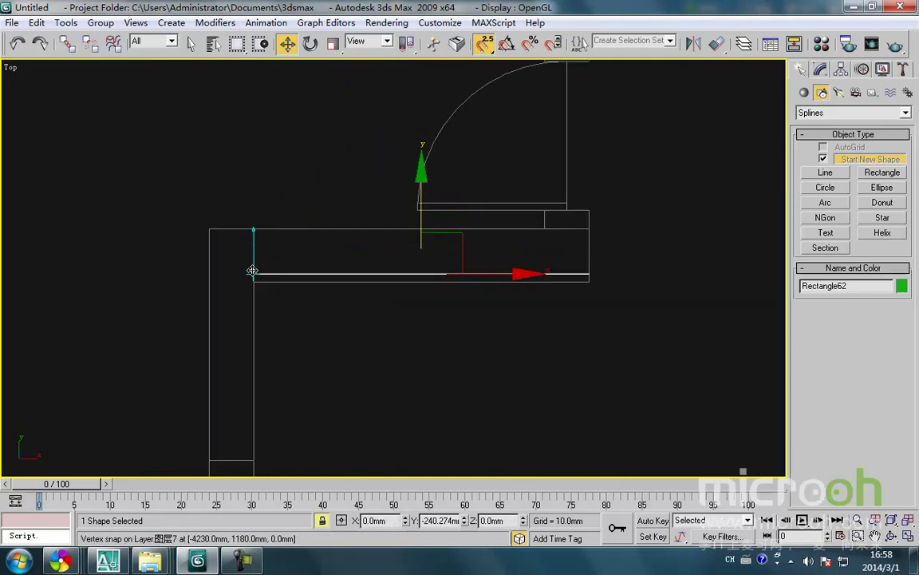
Extrude the rectangle 240 mm and snap the resulting block onto the wall outline in the floor plan.
click(820, 69)
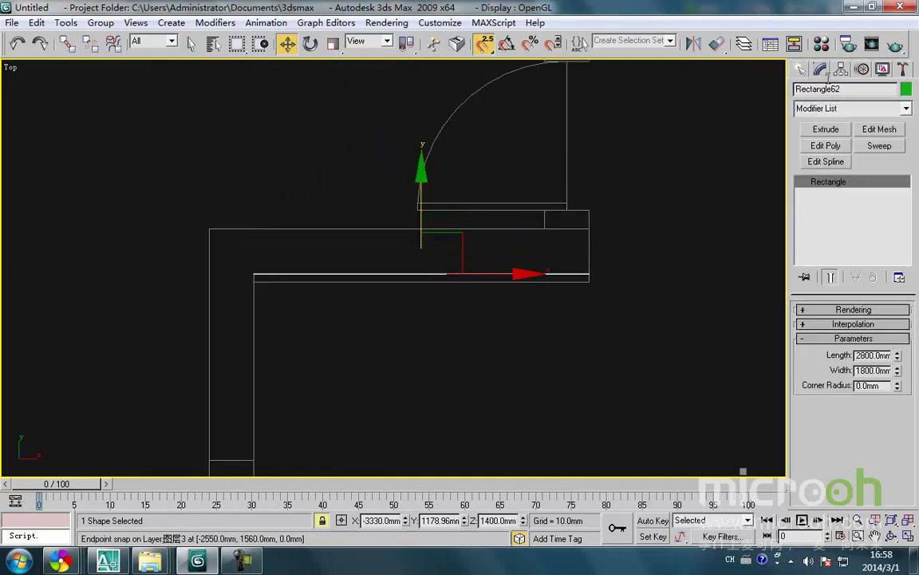
click(842, 131)
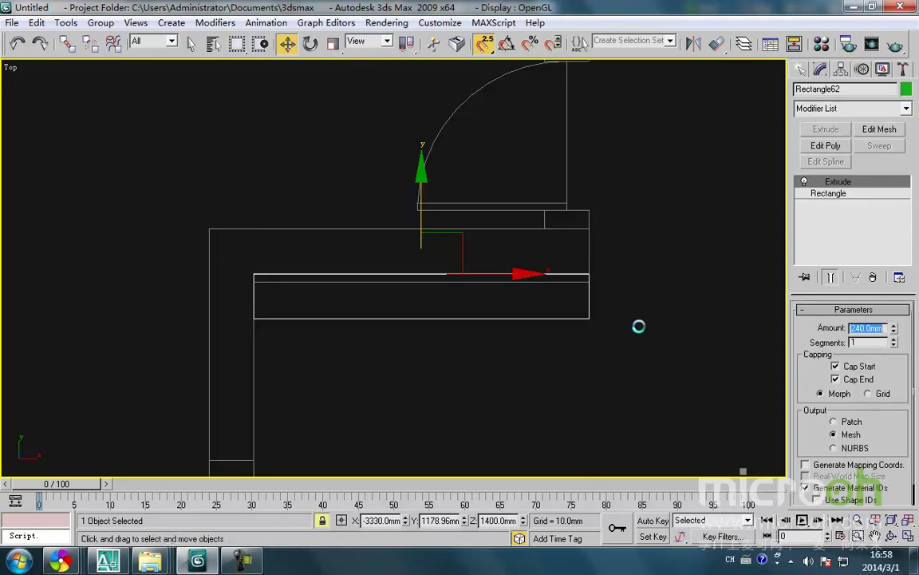
drag(421, 213, 422, 186)
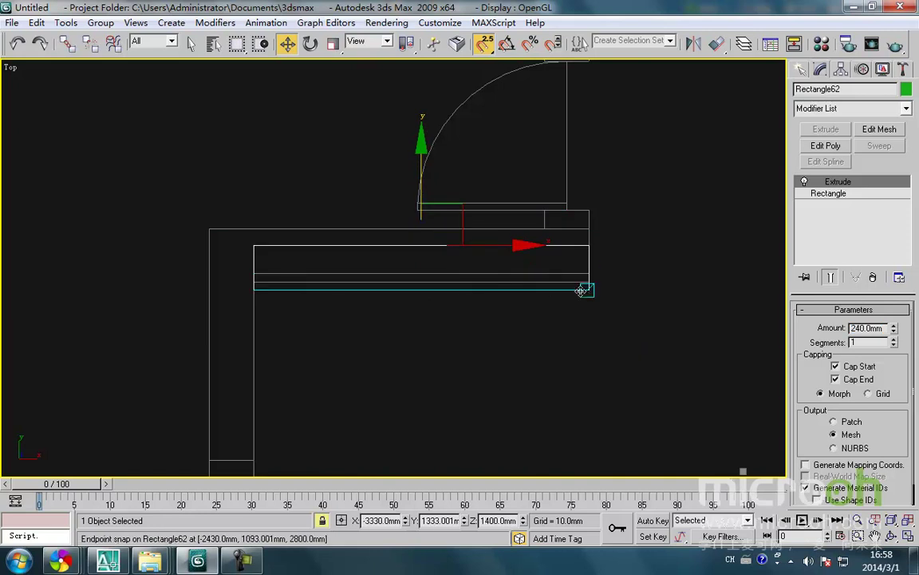
drag(587, 294, 587, 275)
click(610, 277)
click(553, 259)
Switch to AutoCAD and examine the wall elevations and the 50 mm moulding section beside the mirror panel.
key(f)
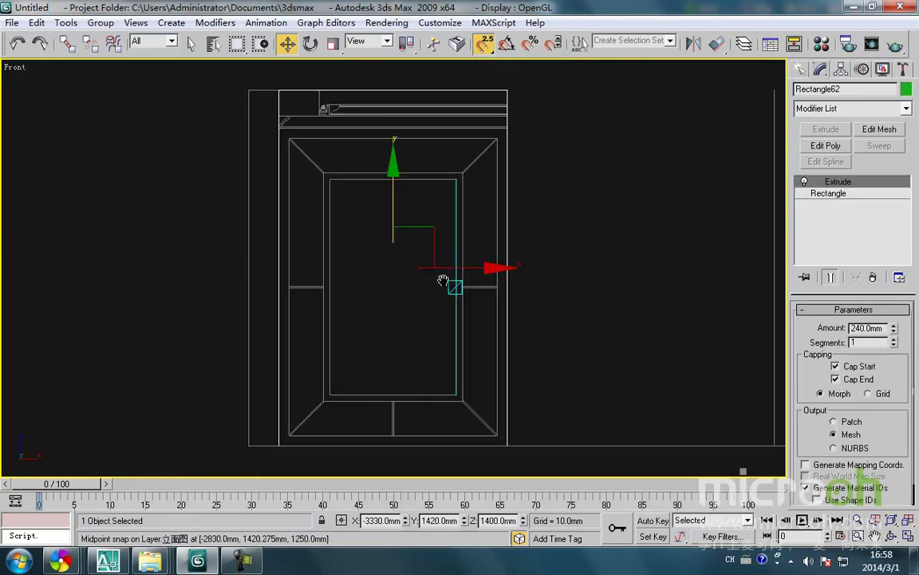
middle_drag(443, 281, 423, 290)
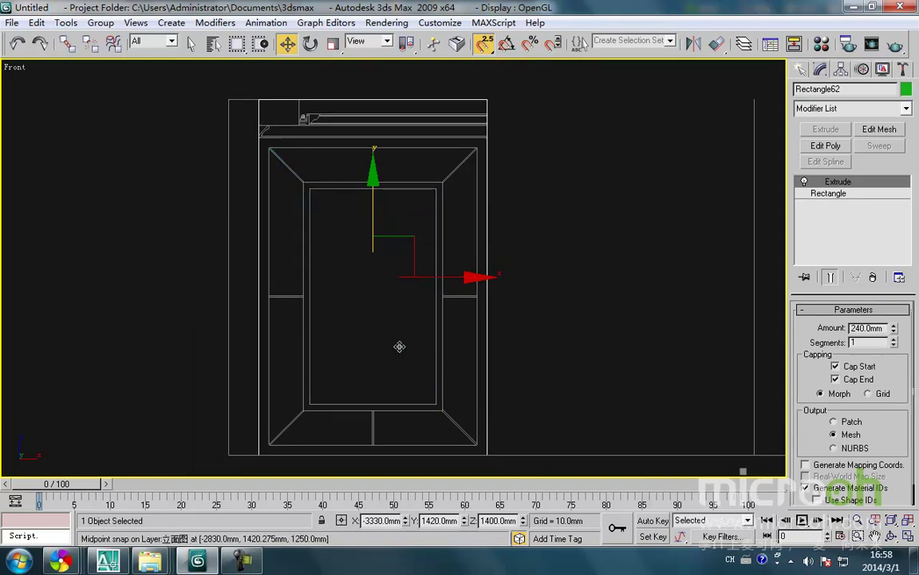
click(108, 561)
scroll(528, 236, down, 5)
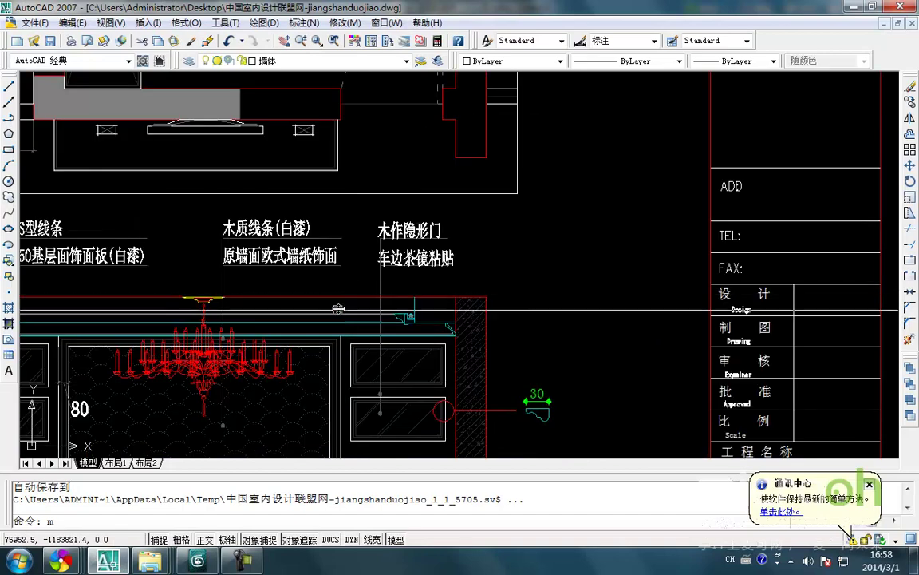
scroll(528, 236, down, 4)
middle_drag(527, 237, 517, 207)
mouse_move(546, 383)
middle_down()
mouse_move(410, 347)
mouse_move(343, 394)
mouse_move(343, 406)
middle_up()
scroll(435, 185, up, 8)
middle_drag(311, 314, 316, 297)
scroll(381, 296, up, 2)
middle_drag(380, 296, 230, 261)
middle_drag(574, 310, 466, 286)
scroll(466, 286, down, 5)
middle_drag(485, 328, 499, 251)
scroll(570, 368, up, 3)
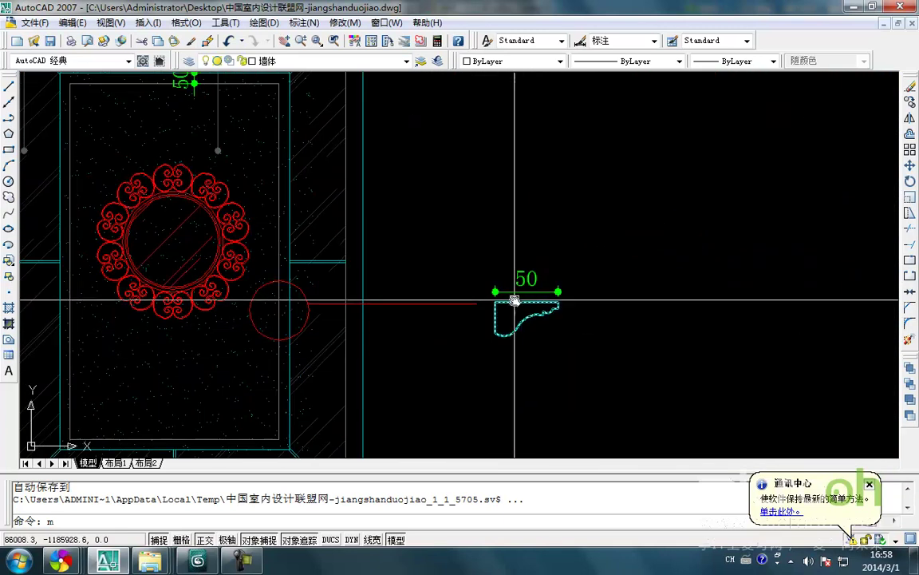
scroll(576, 305, up, 3)
Examine the 80 mm moulding section at the elevation's upper corner and the vertical dimensions beside it.
scroll(446, 284, down, 4)
scroll(447, 284, down, 2)
middle_drag(396, 269, 490, 363)
scroll(348, 238, up, 3)
mouse_move(390, 217)
middle_down()
mouse_move(390, 230)
mouse_move(395, 221)
middle_up()
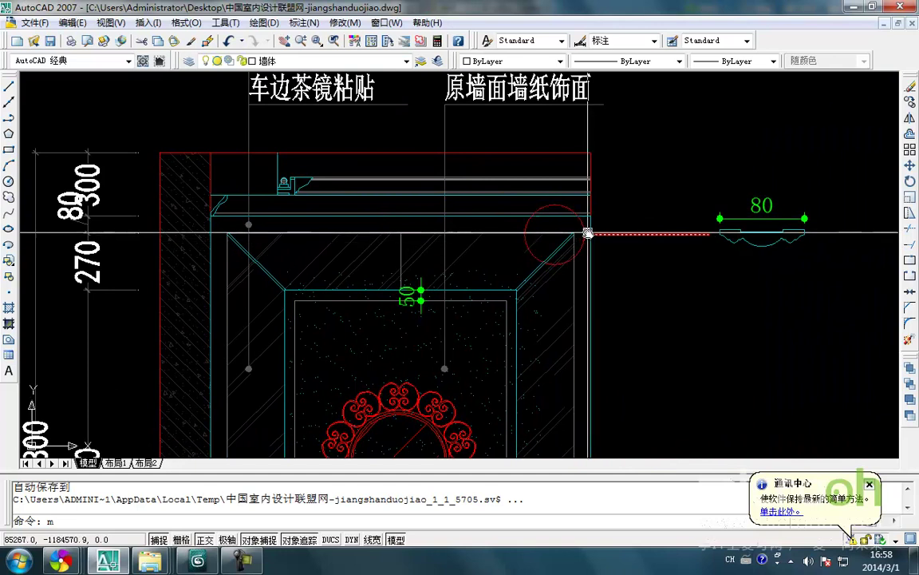
middle_drag(647, 233, 565, 215)
mouse_move(659, 248)
middle_down()
mouse_move(577, 296)
mouse_move(585, 232)
middle_up()
scroll(585, 232, down, 2)
click(180, 359)
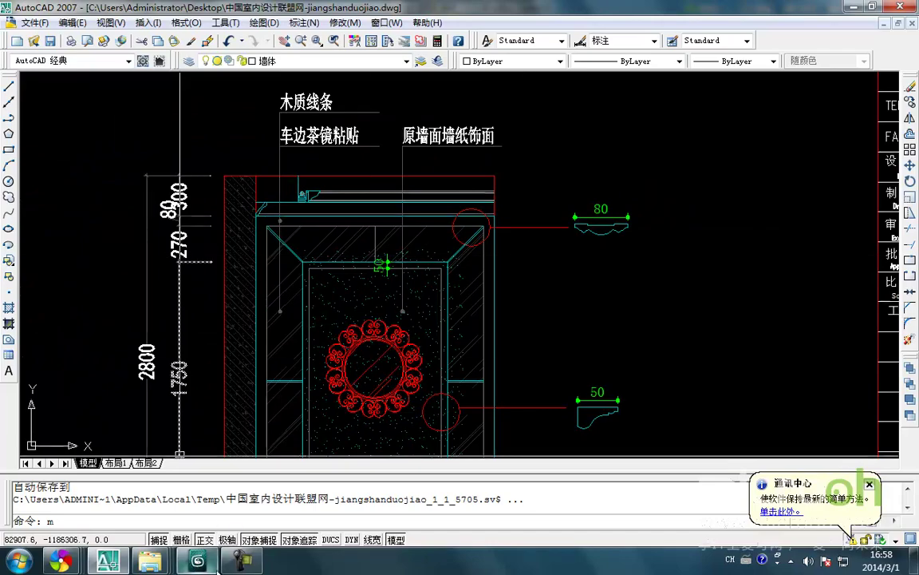
Switch back to 3ds Max and draw a rectangle across the wall from the cornice's lower edge to the floor.
click(214, 567)
middle_drag(333, 342, 345, 323)
ctrl+right_click(345, 322)
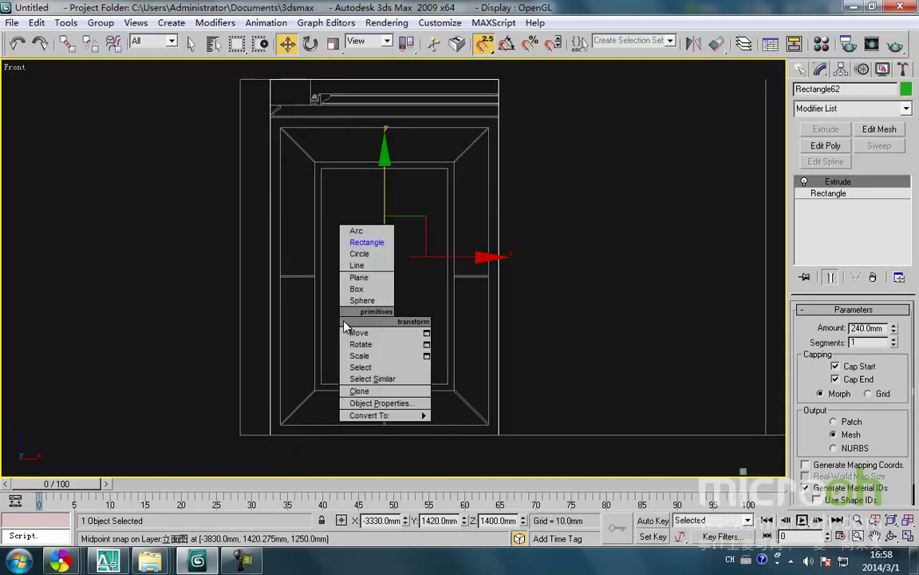
click(366, 241)
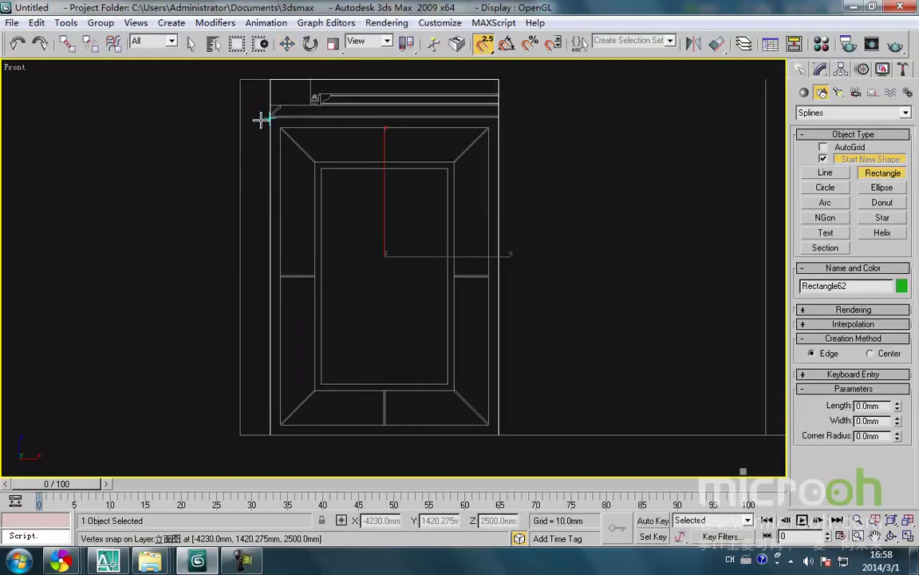
drag(260, 117, 495, 434)
key(w)
scroll(476, 363, down, 3)
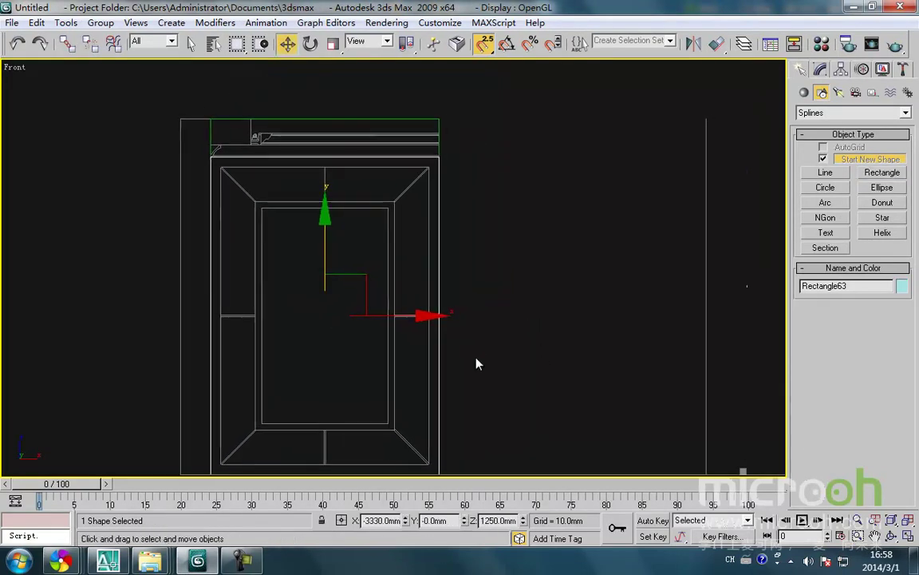
Apply Sweep to the rectangle with a custom section, picking the moulding profile line beside the elevations.
click(821, 71)
click(878, 146)
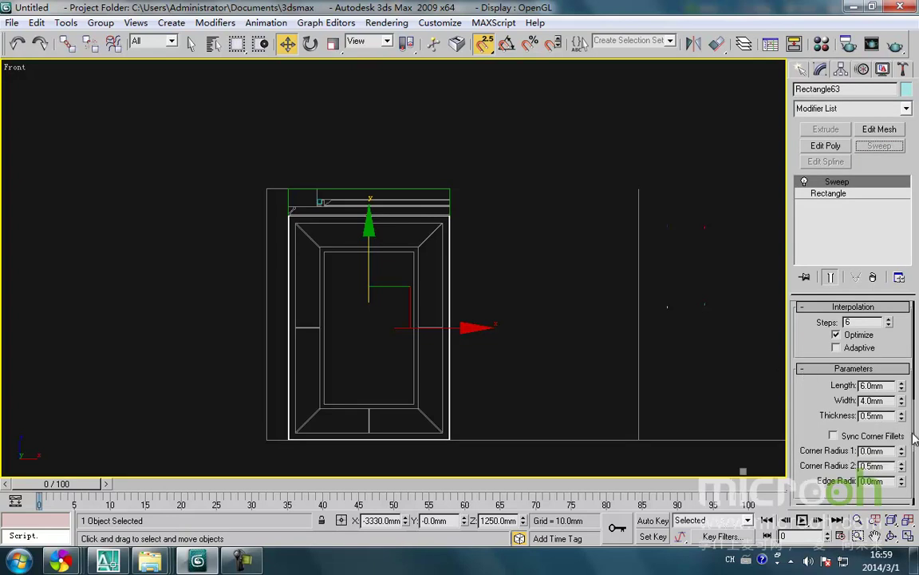
scroll(846, 383, up, 5)
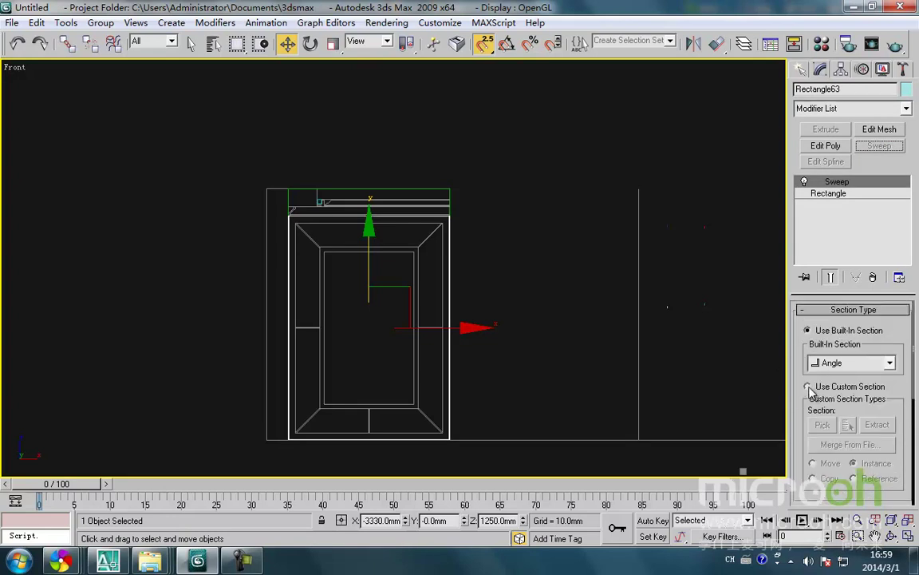
click(809, 387)
click(822, 425)
alt+middle_drag(667, 372, 591, 324)
scroll(600, 305, up, 5)
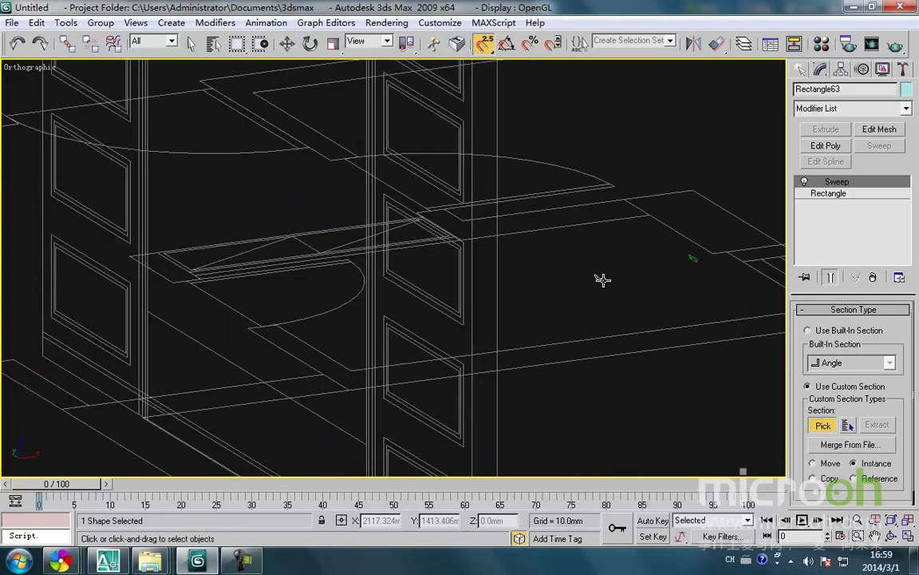
click(600, 277)
Display the model shaded and inspect the swept frame's upper corner.
middle_drag(364, 277, 569, 263)
scroll(569, 263, down, 4)
mouse_move(269, 253)
middle_down()
mouse_move(353, 289)
mouse_move(358, 304)
mouse_move(319, 408)
middle_up()
key(F3)
middle_drag(334, 327, 335, 339)
scroll(320, 318, up, 3)
click(345, 240)
click(291, 224)
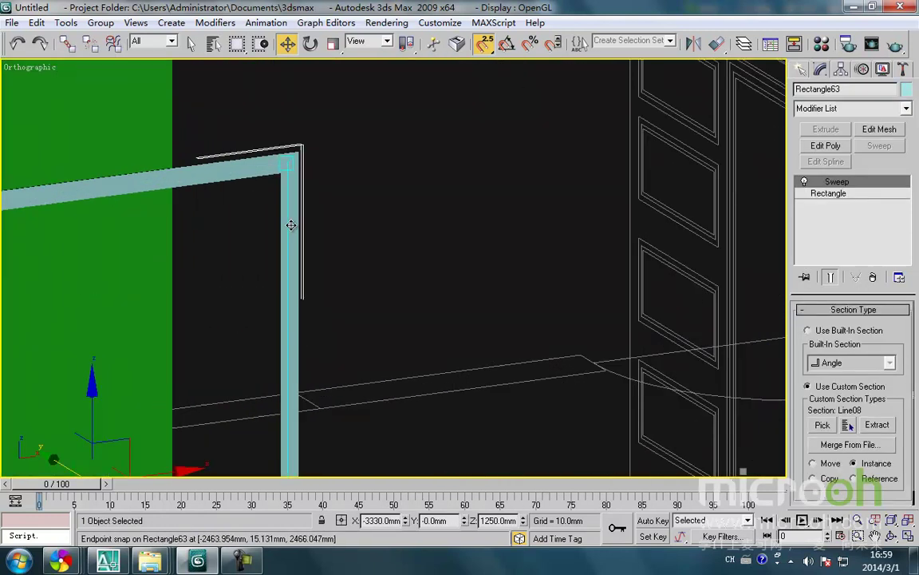
Mirror the swept frame about the Y axis in the top view without cloning it.
middle_drag(292, 224, 335, 313)
key(t)
key(z)
scroll(352, 268, down, 2)
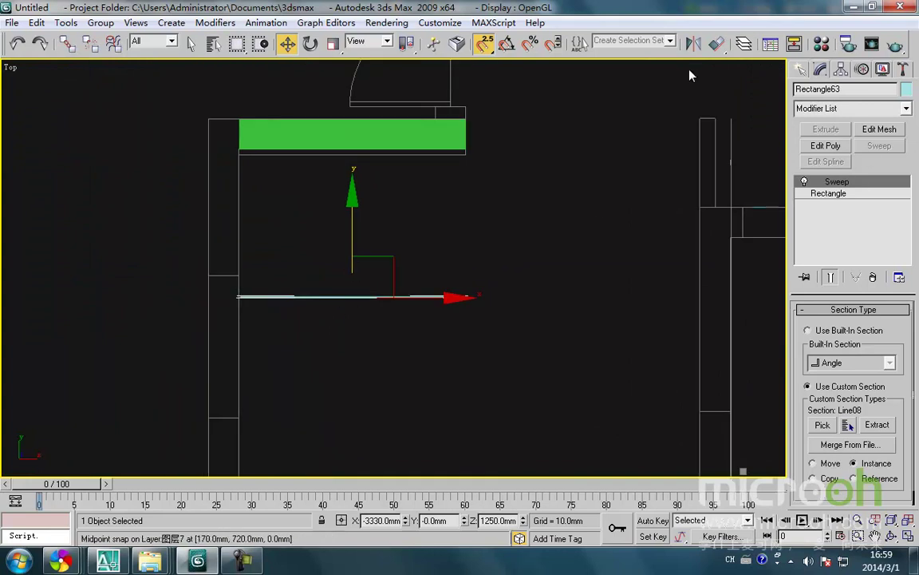
click(692, 44)
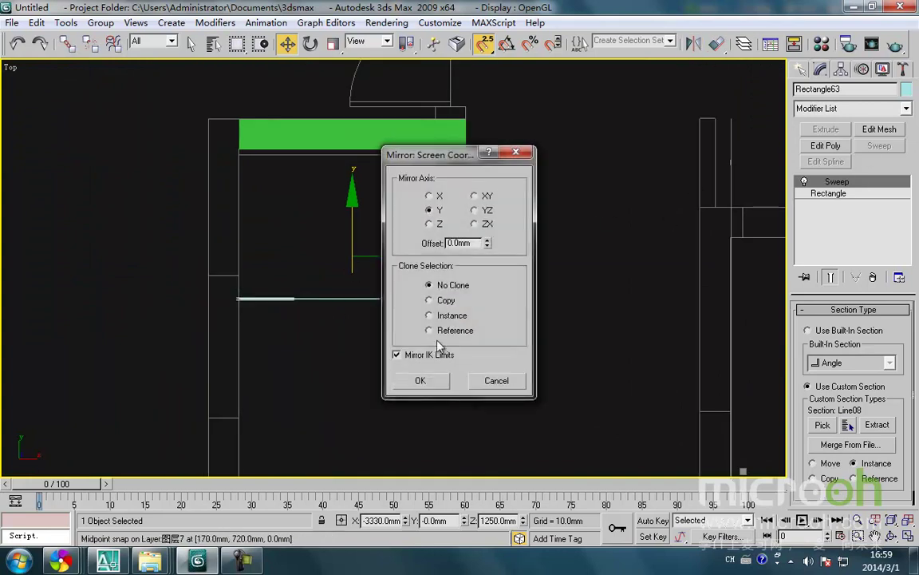
click(423, 380)
Move the swept frame along Y in the top view to just in front of the wall block.
drag(356, 245, 351, 157)
scroll(264, 167, up, 2)
middle_drag(256, 140, 335, 210)
scroll(331, 208, up, 5)
middle_drag(233, 197, 323, 293)
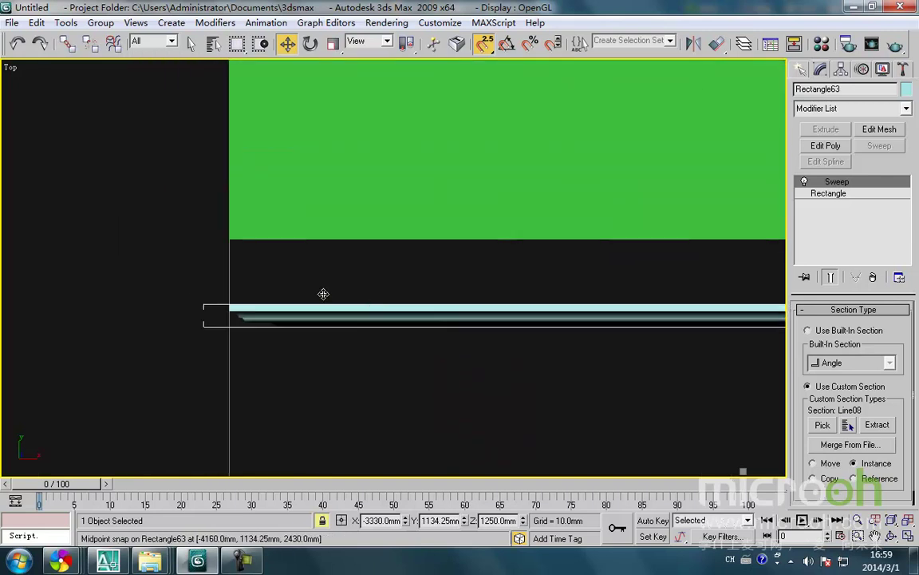
mouse_move(233, 312)
mouse_down()
mouse_move(222, 242)
mouse_move(237, 323)
mouse_move(229, 303)
mouse_up()
Reselect the swept frame and inspect its placement against the wall block in the front and 3D views.
scroll(273, 296, down, 3)
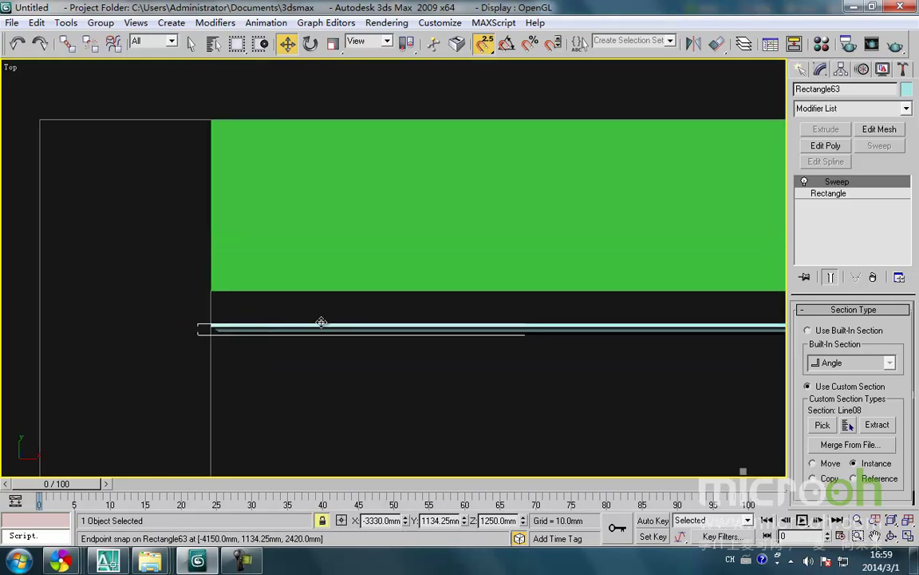
click(424, 380)
scroll(479, 380, down, 3)
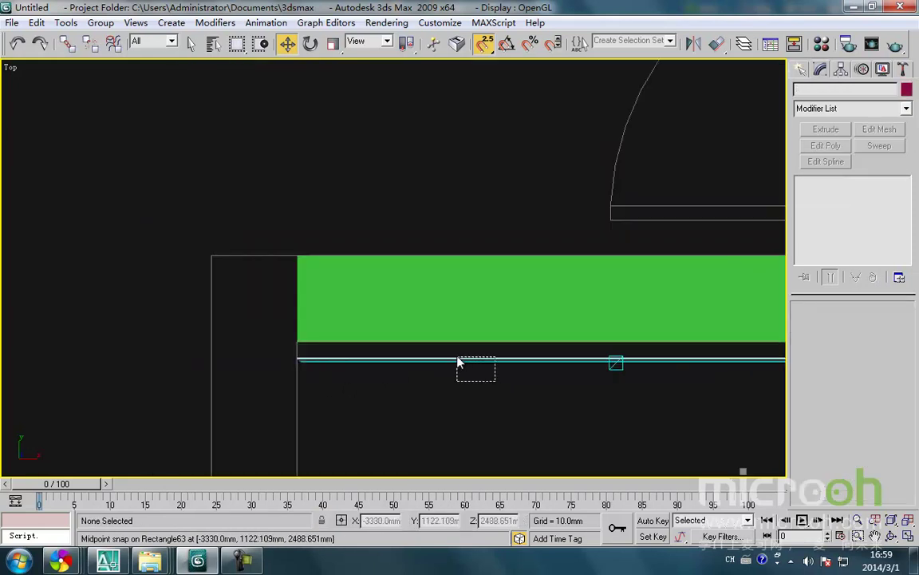
click(459, 363)
scroll(447, 367, down, 2)
key(f)
key(z)
scroll(466, 356, down, 4)
alt+middle_drag(486, 382, 494, 366)
scroll(434, 369, up, 5)
Snap the swept frame's back edge onto the wall block's front face and show the result shaded in a 3D view.
key(t)
middle_drag(142, 271, 341, 322)
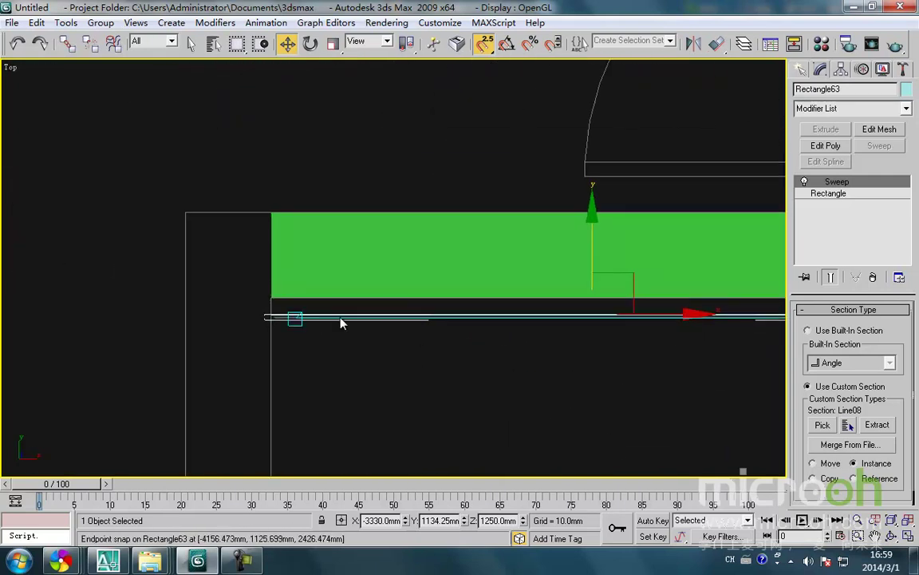
scroll(272, 313, up, 4)
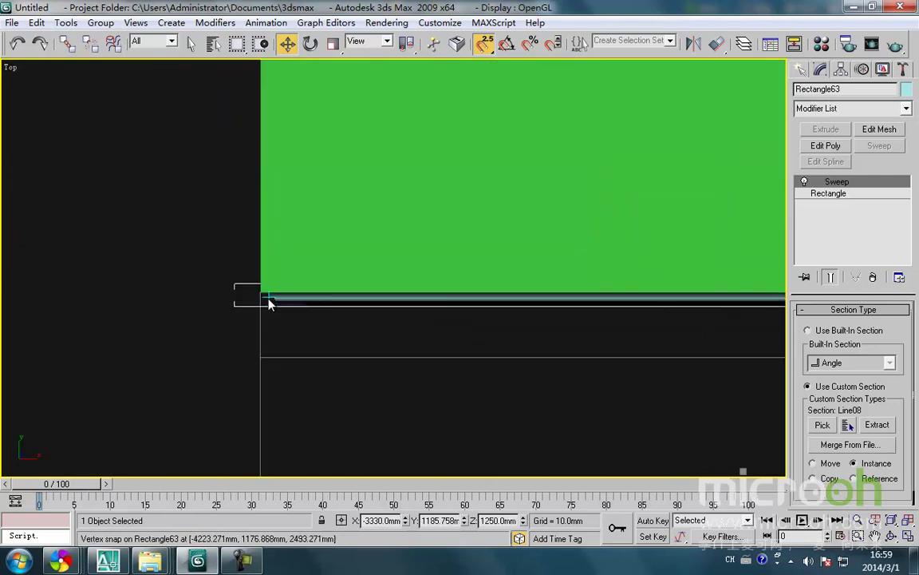
middle_drag(283, 283, 300, 271)
key(F3)
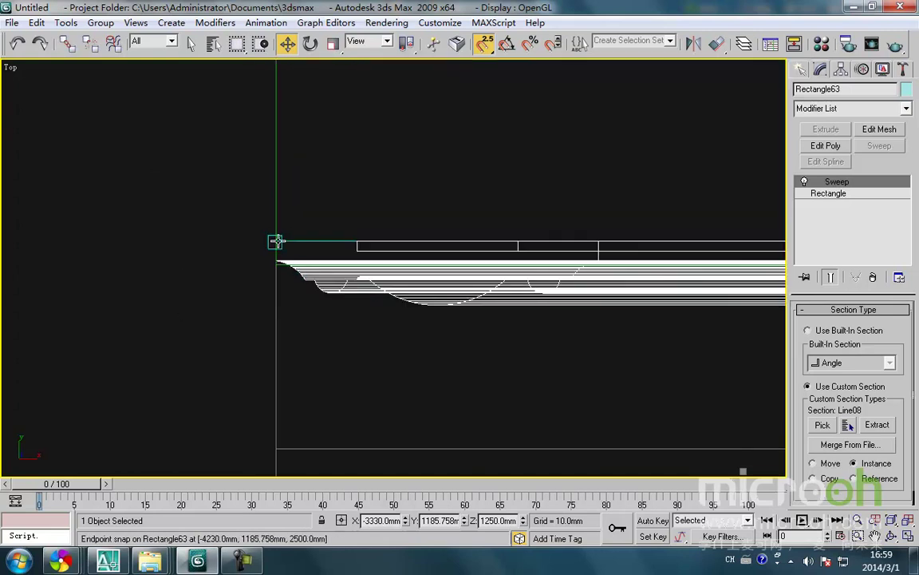
drag(278, 237, 272, 270)
scroll(305, 257, down, 4)
scroll(367, 280, down, 8)
alt+middle_drag(434, 316, 375, 237)
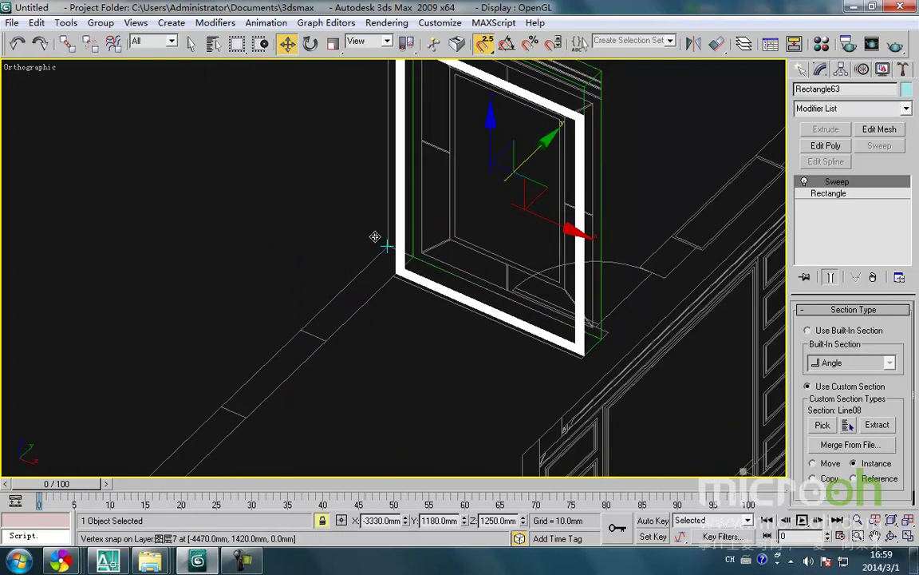
key(F3)
mouse_move(504, 290)
middle_down()
mouse_move(419, 377)
mouse_move(552, 360)
mouse_move(470, 371)
middle_up()
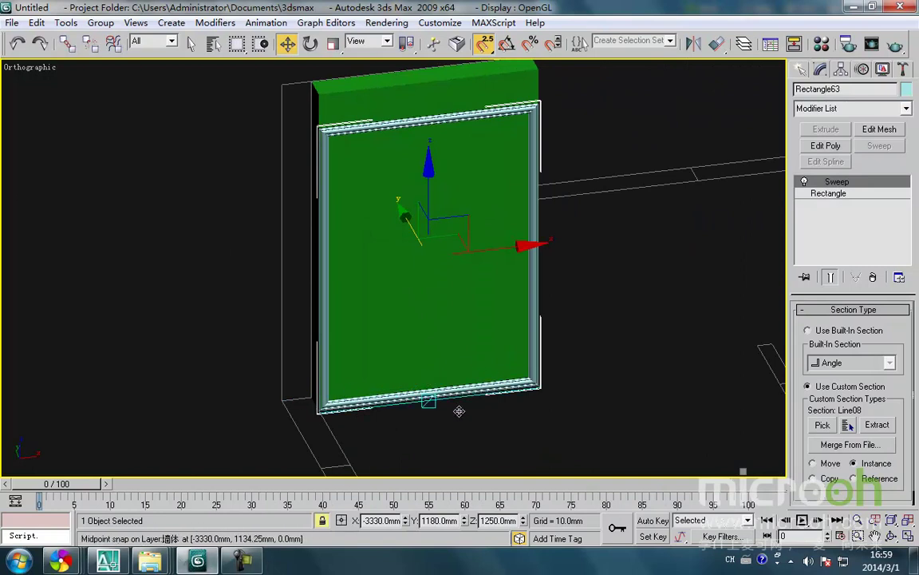
Select the wall block and assign the 原墙的墙纸 material to it, then deselect it and minimize the Material Editor.
click(423, 239)
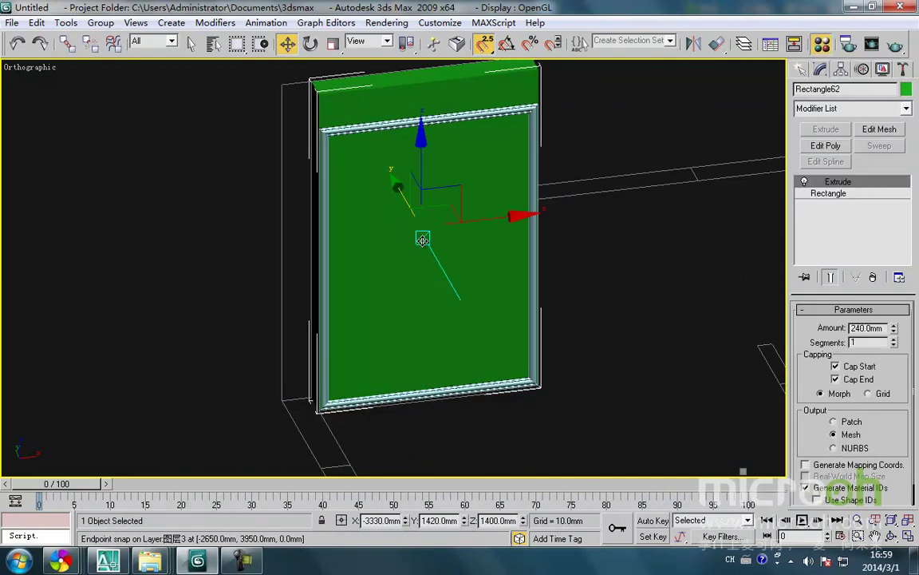
key(m)
click(624, 271)
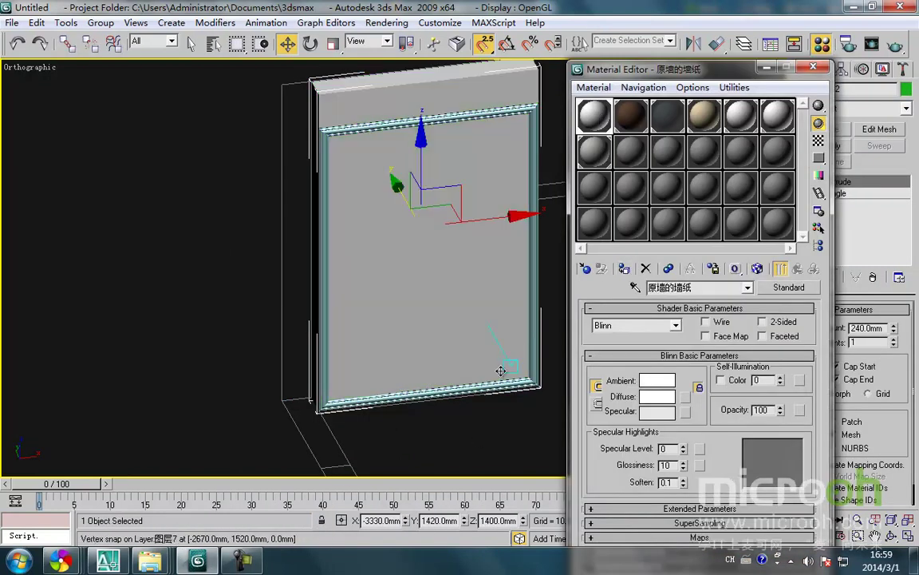
click(507, 426)
click(768, 69)
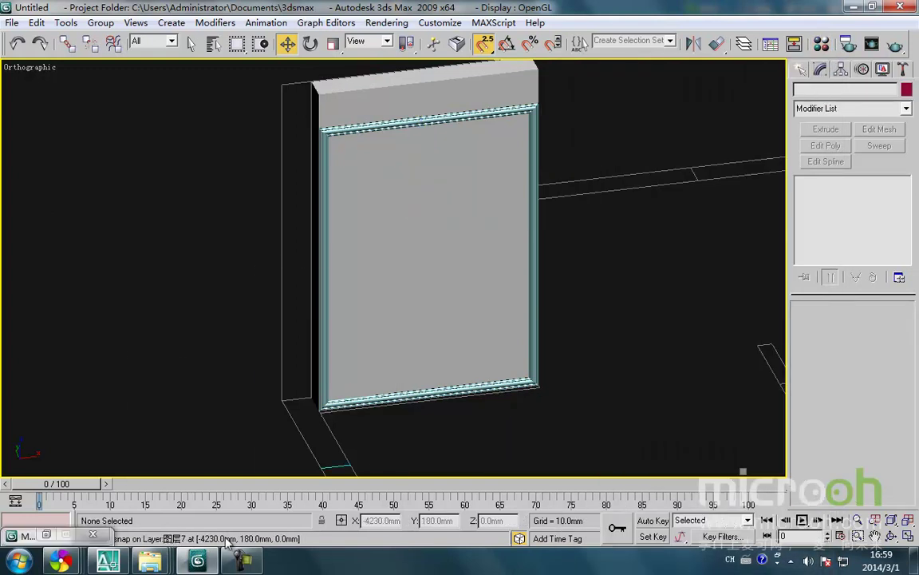
Switch to AutoCAD to examine the elevation's inner frame and its 50 mm moulding profile, and return to 3ds Max.
click(108, 562)
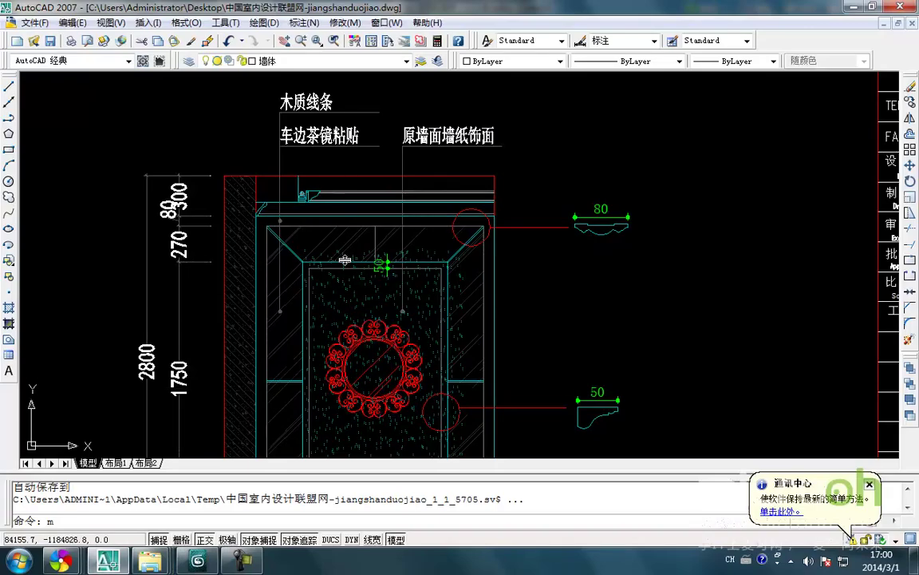
scroll(354, 326, up, 2)
middle_drag(354, 326, 338, 217)
scroll(336, 231, down, 4)
mouse_move(347, 268)
middle_down()
mouse_move(347, 252)
mouse_move(331, 262)
middle_up()
scroll(346, 252, up, 3)
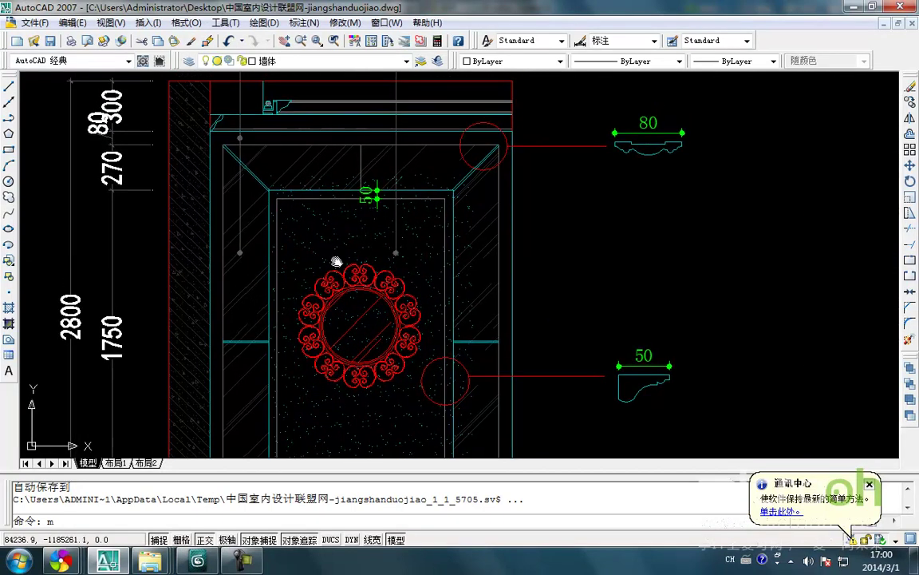
middle_drag(453, 411, 457, 313)
click(209, 563)
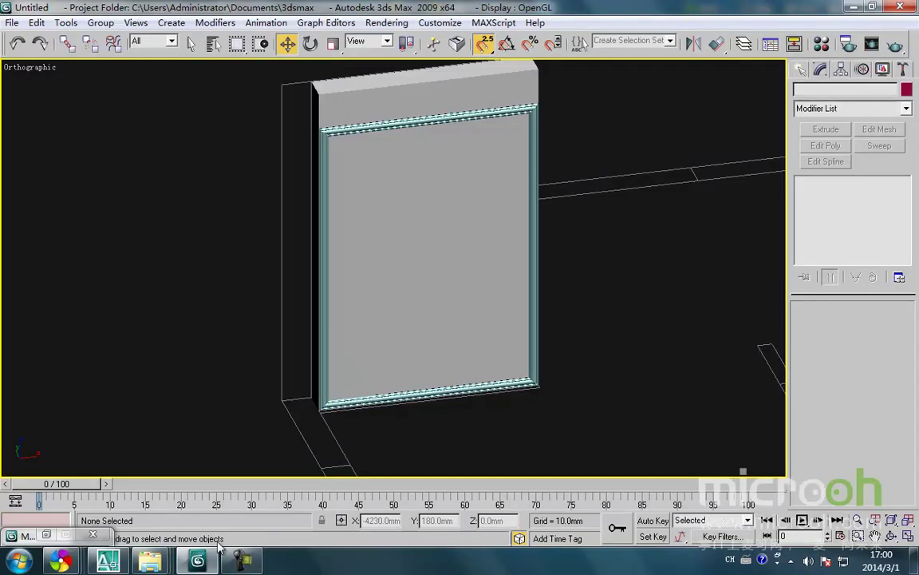
Try to trace the inner frame's outer outline with a rectangle in the front view.
key(f)
middle_drag(261, 280, 299, 337)
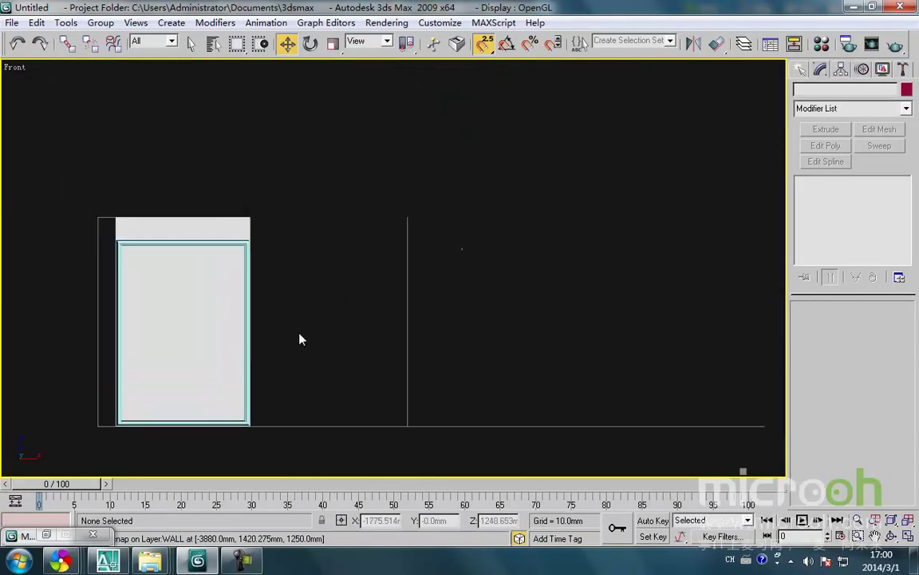
scroll(193, 308, up, 5)
right_click(235, 219)
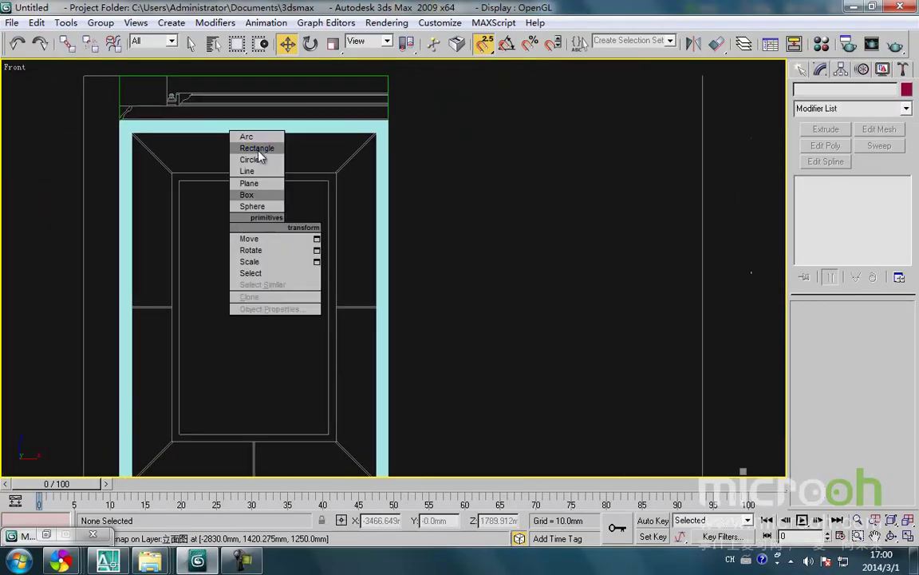
click(257, 148)
middle_drag(177, 177, 191, 164)
drag(188, 158, 350, 428)
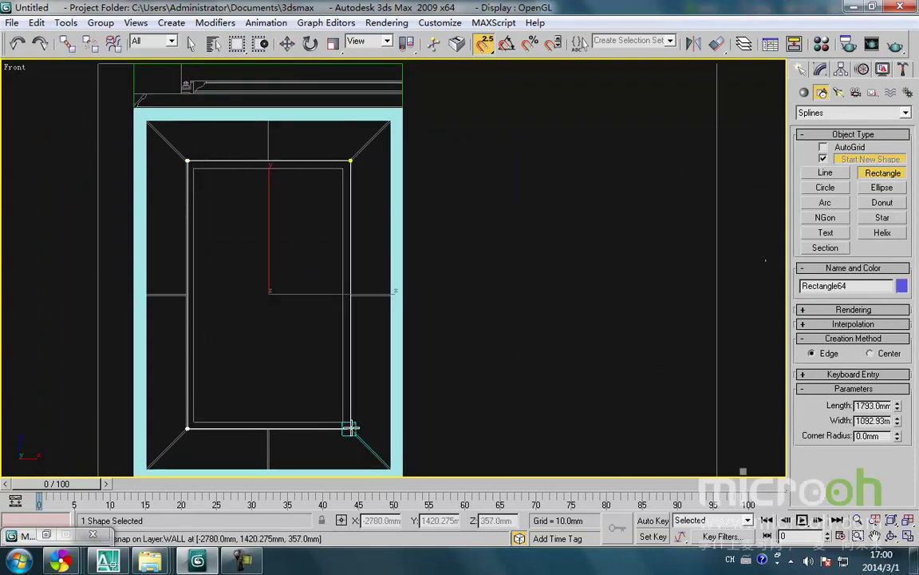
middle_drag(334, 395, 332, 390)
key(ctrl+z)
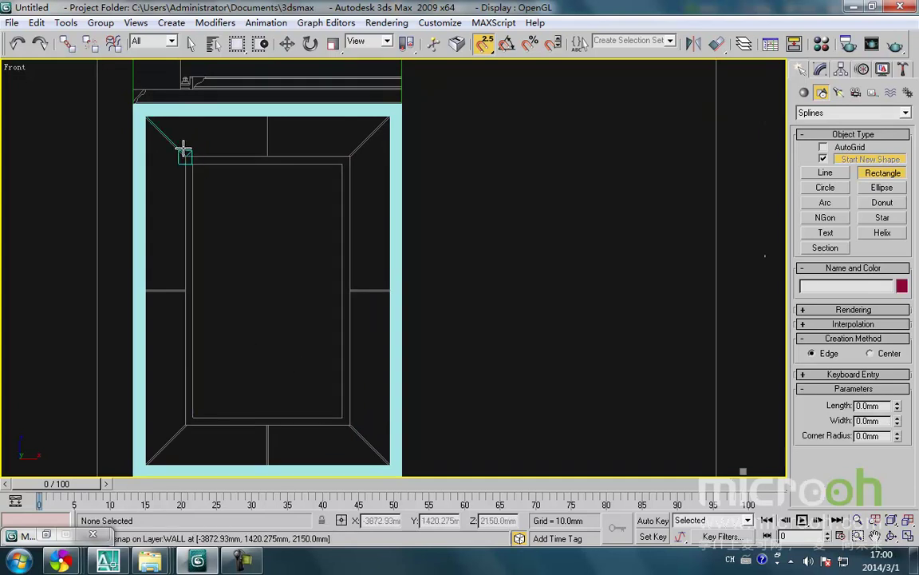
Draw a rectangle snapped to the inner frame's outer upper-left and lower-right corners in the front view.
scroll(183, 150, up, 1)
scroll(211, 195, down, 1)
middle_drag(230, 213, 232, 188)
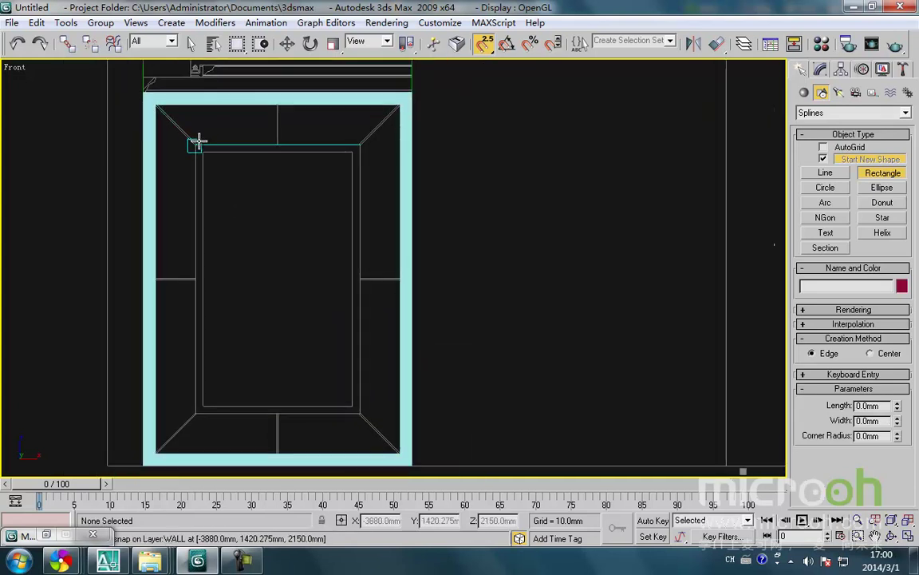
drag(198, 145, 291, 287)
key(i)
key(bracketleft)
key(bracketleft)
key(bracketleft)
key(bracketleft)
right_click(326, 254)
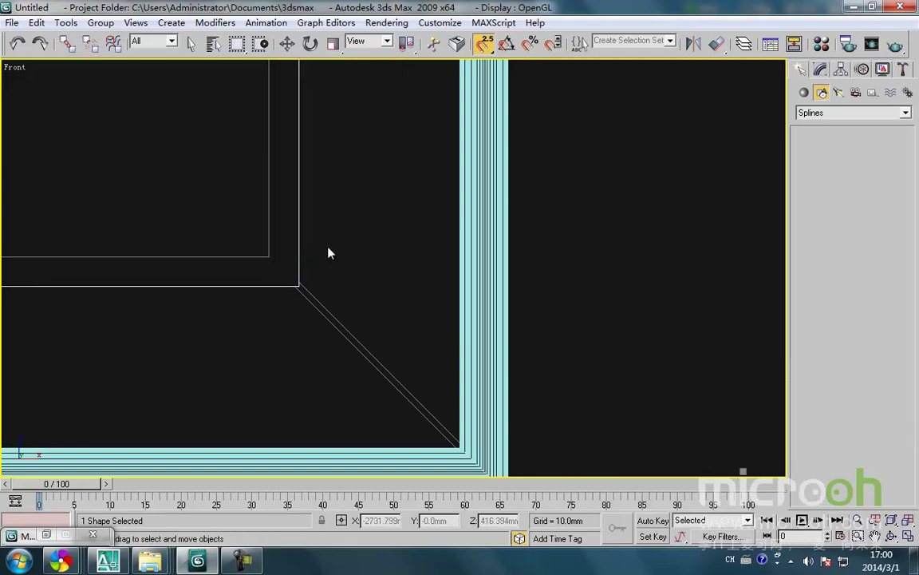
click(349, 237)
Select the new rectangle and inspect it in the front view and an orbited 3D view.
middle_drag(331, 251, 328, 287)
scroll(327, 287, down, 4)
scroll(322, 256, down, 2)
middle_drag(319, 174, 322, 321)
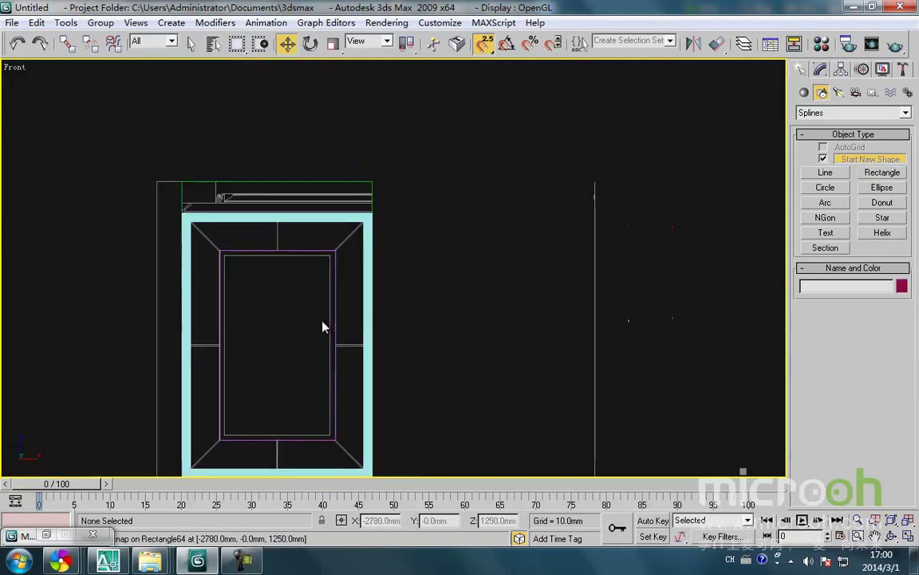
scroll(316, 273, up, 4)
click(364, 270)
middle_drag(451, 299, 313, 282)
scroll(313, 282, down, 2)
scroll(314, 286, down, 2)
alt+middle_drag(517, 312, 587, 336)
scroll(550, 259, up, 12)
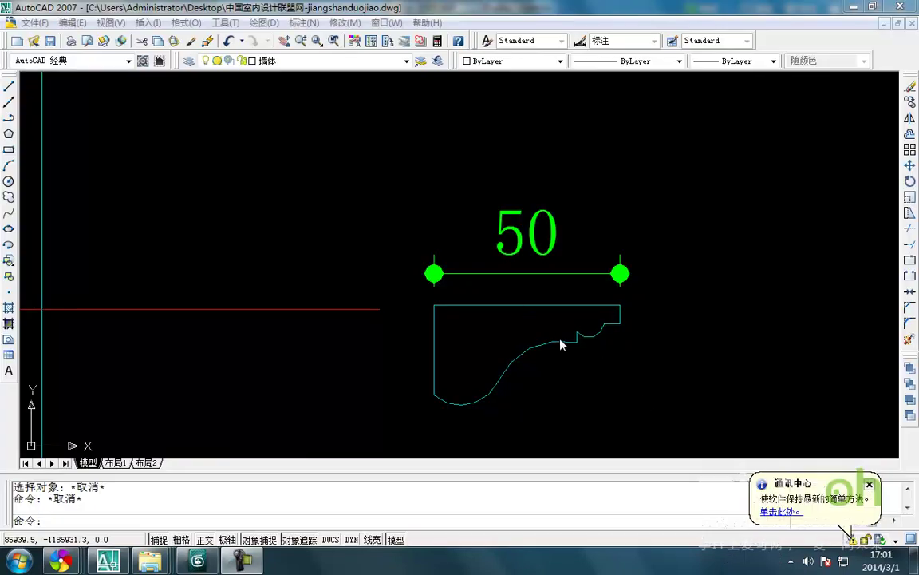
In AutoCAD, delete the 50 dimension above the lower moulding profile.
click(581, 363)
middle_drag(521, 340, 486, 318)
click(629, 268)
click(505, 199)
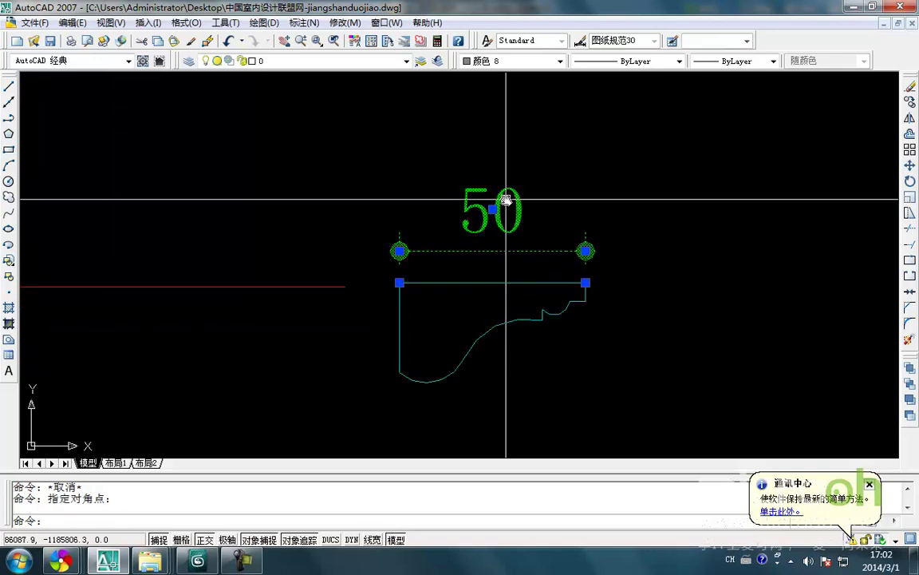
key(Delete)
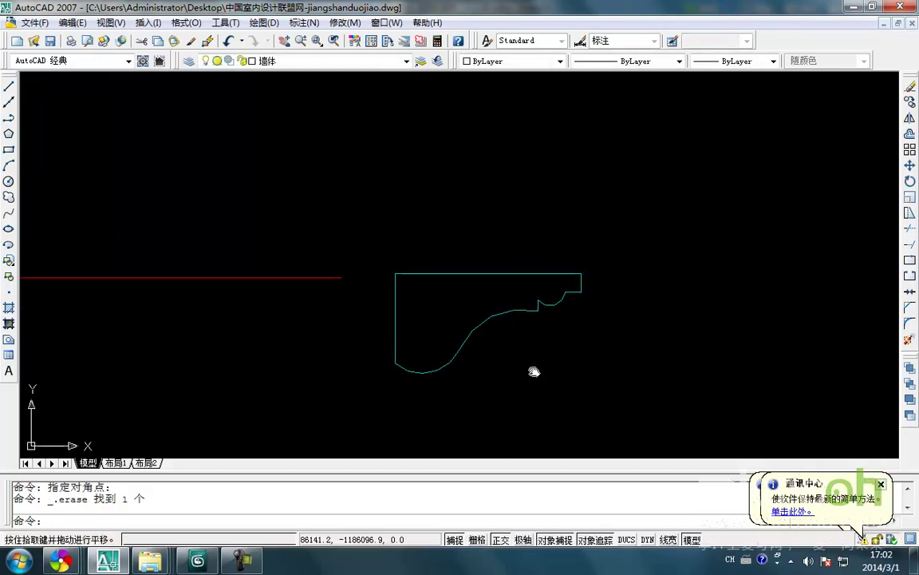
Write the moulding profile out as a block file named pomian2 in the shinei folder on the desktop.
text(w)
key(Return)
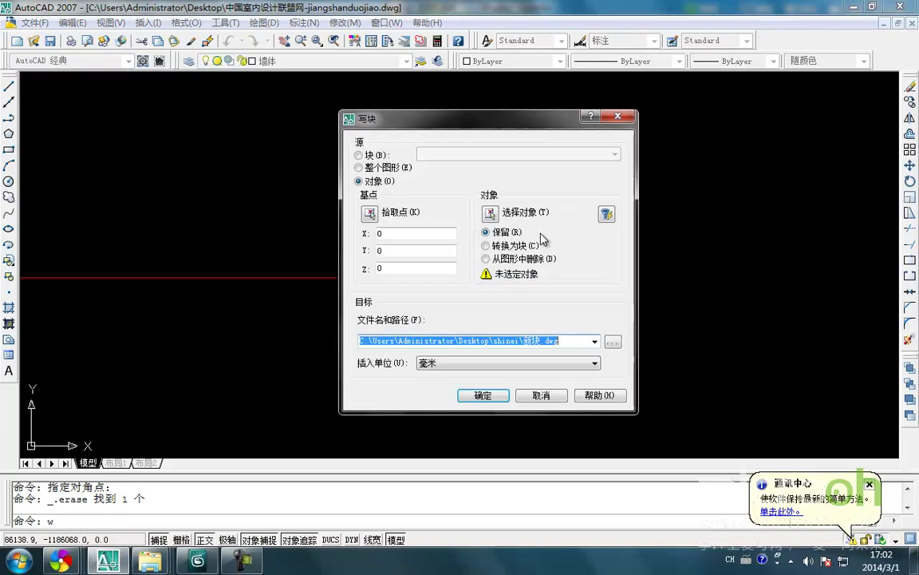
click(543, 209)
click(623, 411)
click(381, 209)
key(Return)
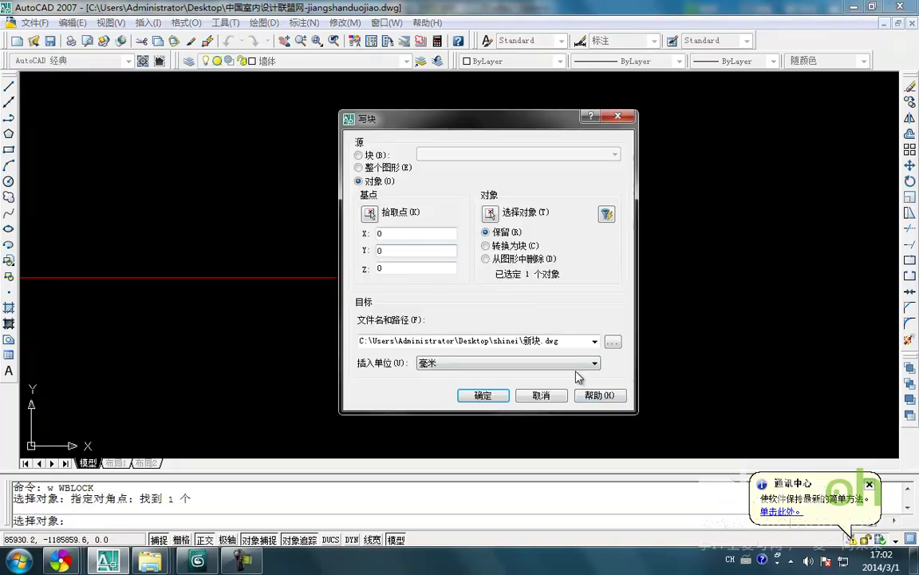
click(612, 341)
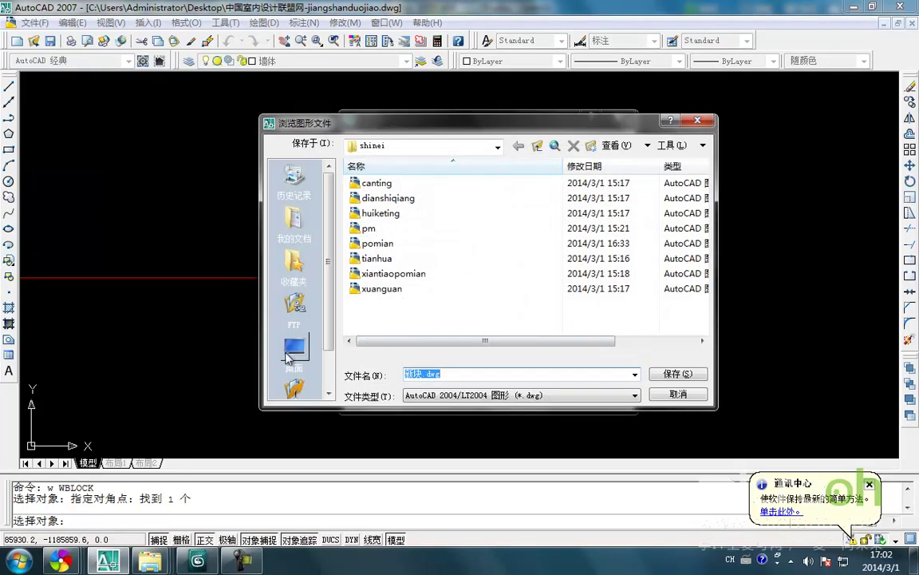
click(290, 357)
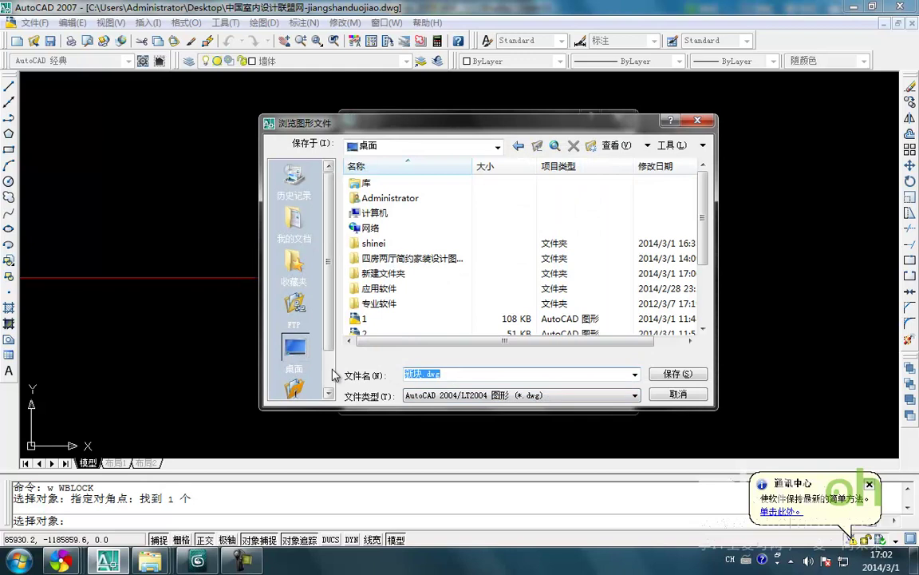
double_click(374, 242)
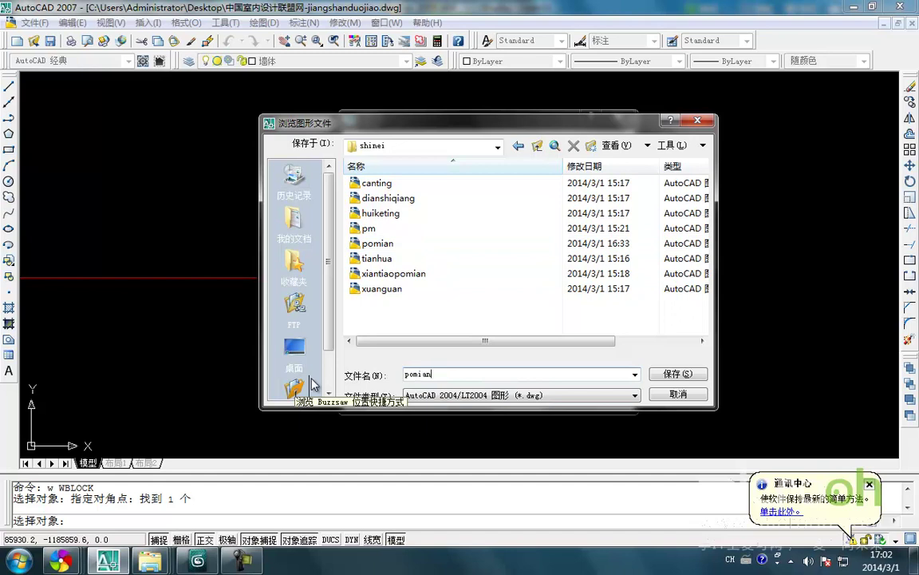
key(Return)
key(Return)
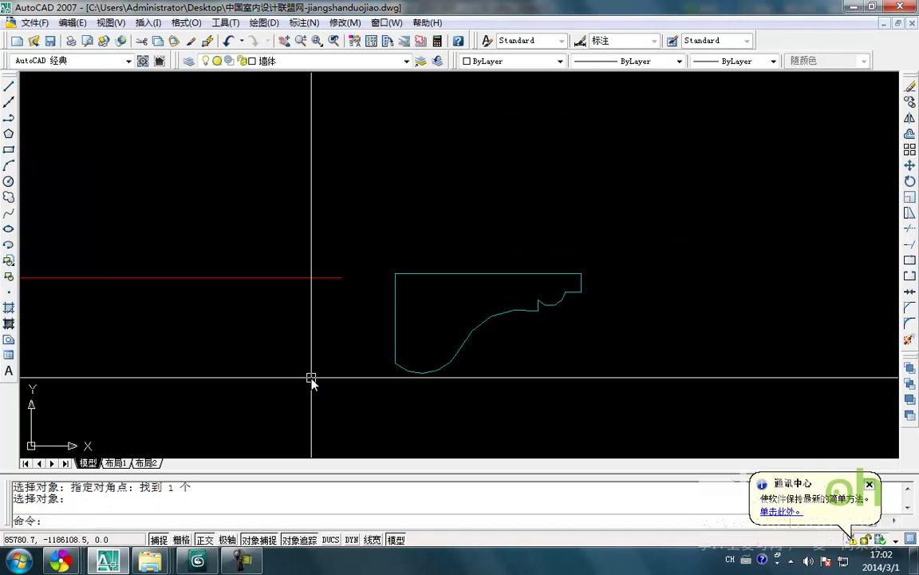
Switch to 3ds Max and import pomian2.dwg from the shinei folder, keeping the current import options.
click(209, 562)
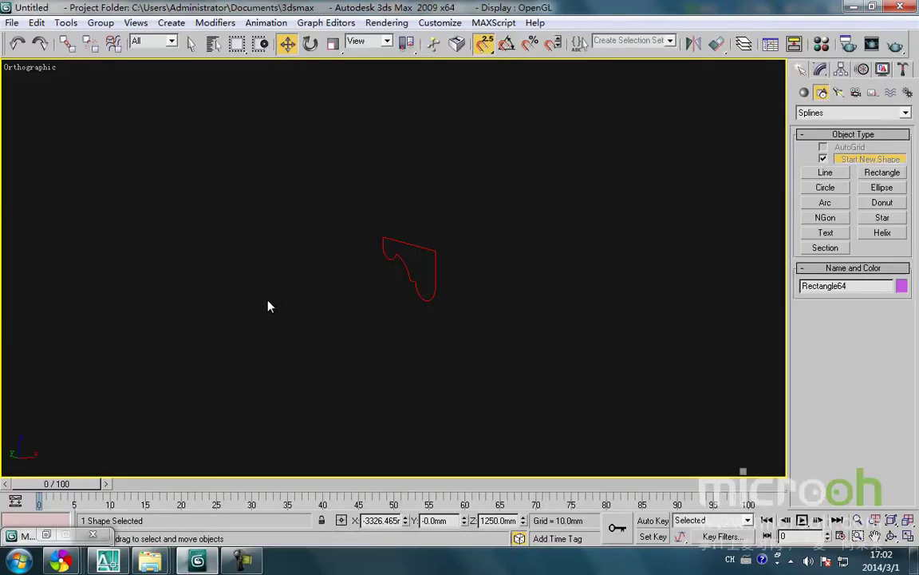
key(f)
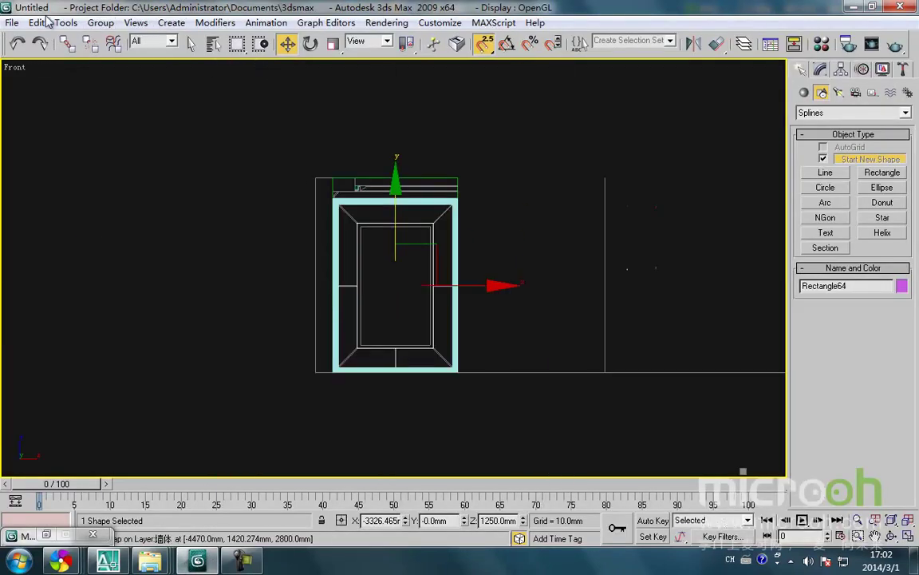
click(13, 23)
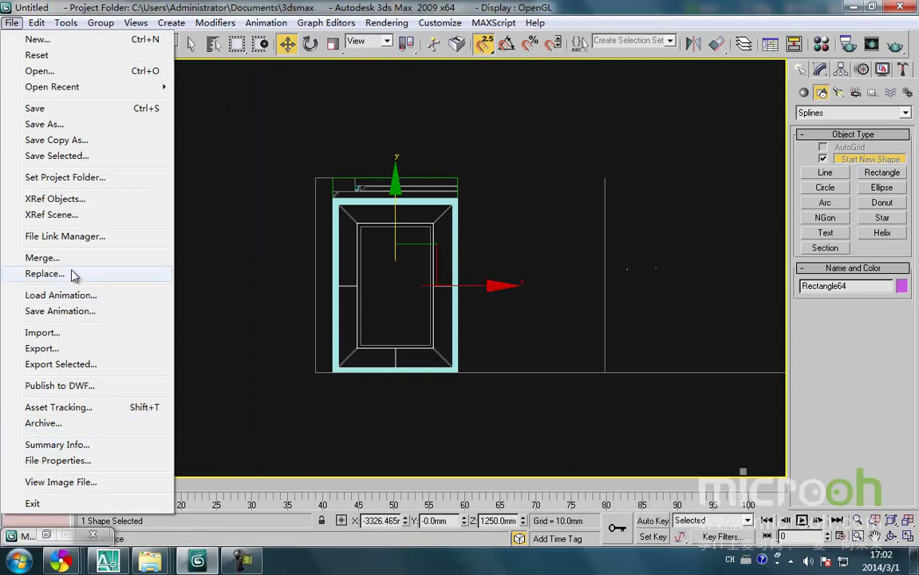
click(42, 333)
click(46, 147)
click(380, 392)
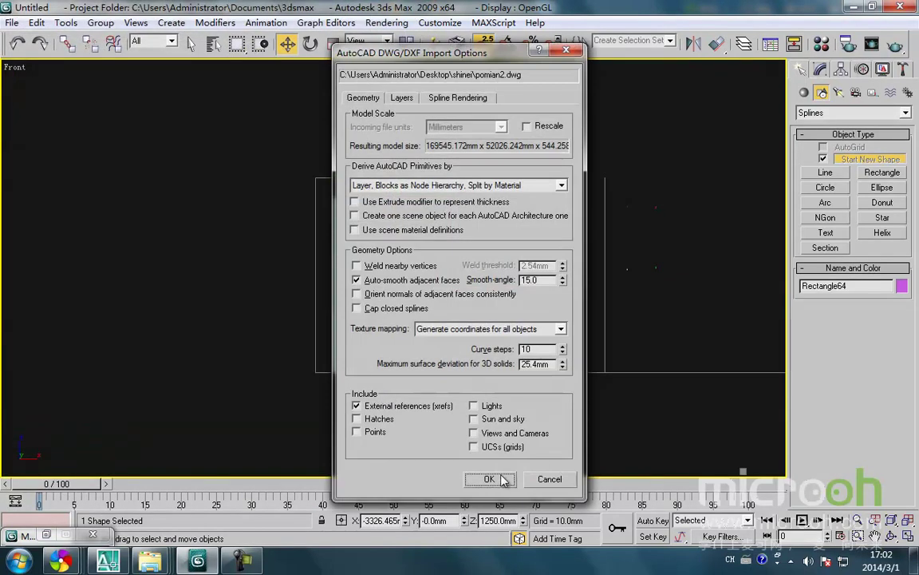
click(504, 479)
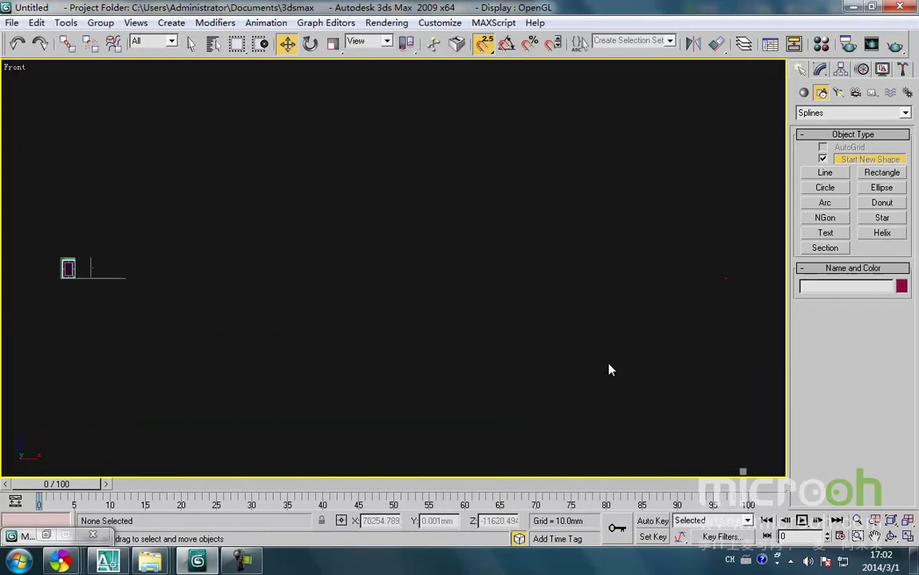
Select the imported moulding profile in the top view and move it into the floor plan beside the wall block.
key(t)
key(z)
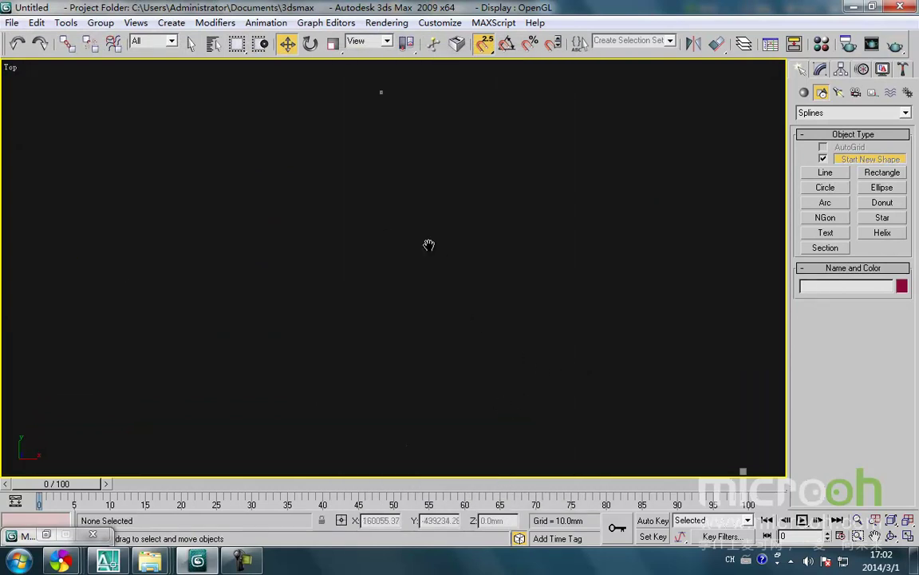
drag(486, 424, 246, 267)
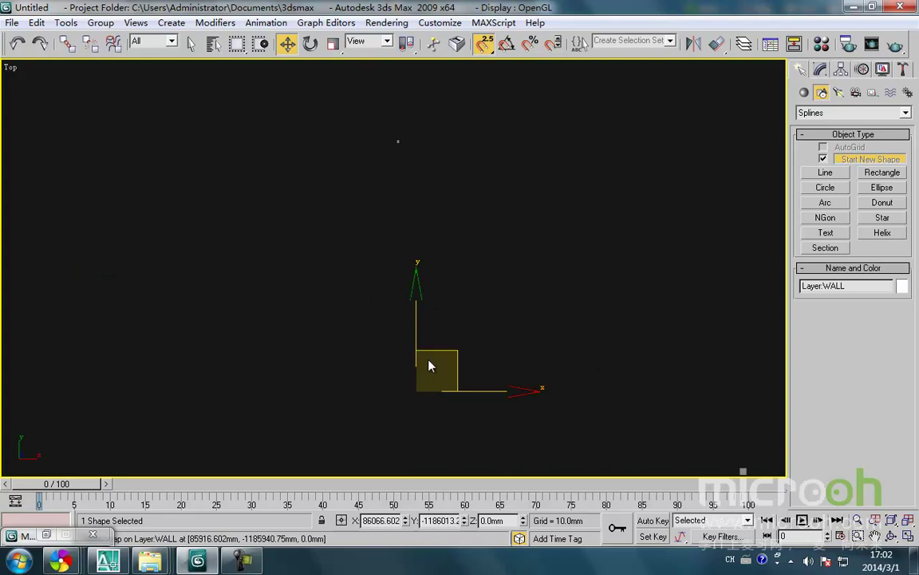
drag(446, 355, 212, 343)
scroll(324, 231, up, 10)
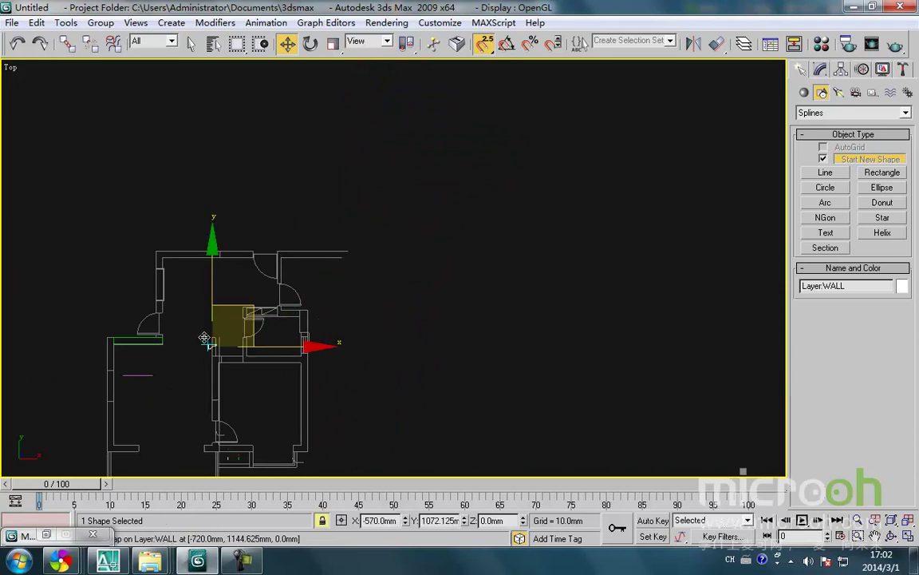
scroll(207, 338, up, 5)
drag(266, 334, 198, 298)
Rotate the imported profile 90 degrees about the X axis and show it in the front view.
key(e)
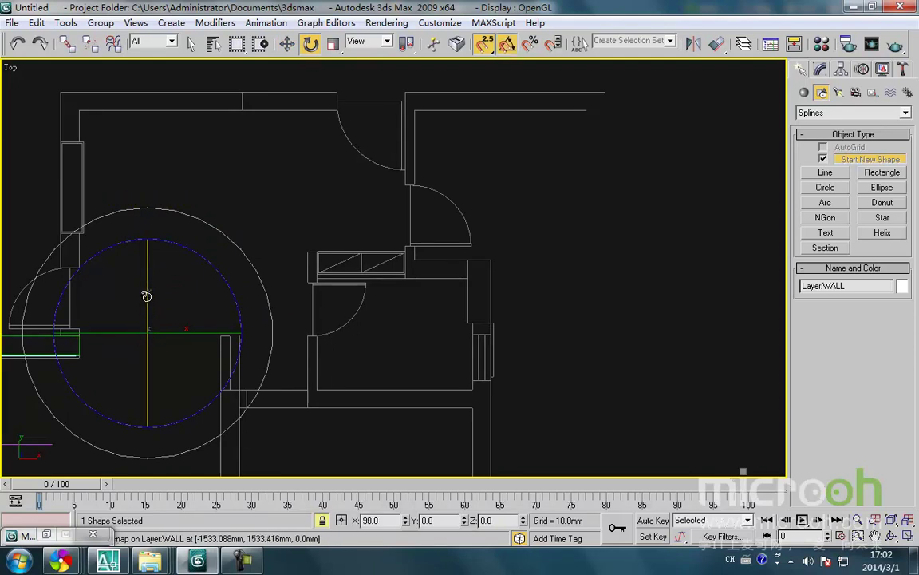
key(f)
key(z)
scroll(177, 332, down, 4)
Move the profile in the front view to the inner frame's upper-right corner.
key(w)
scroll(216, 342, down, 10)
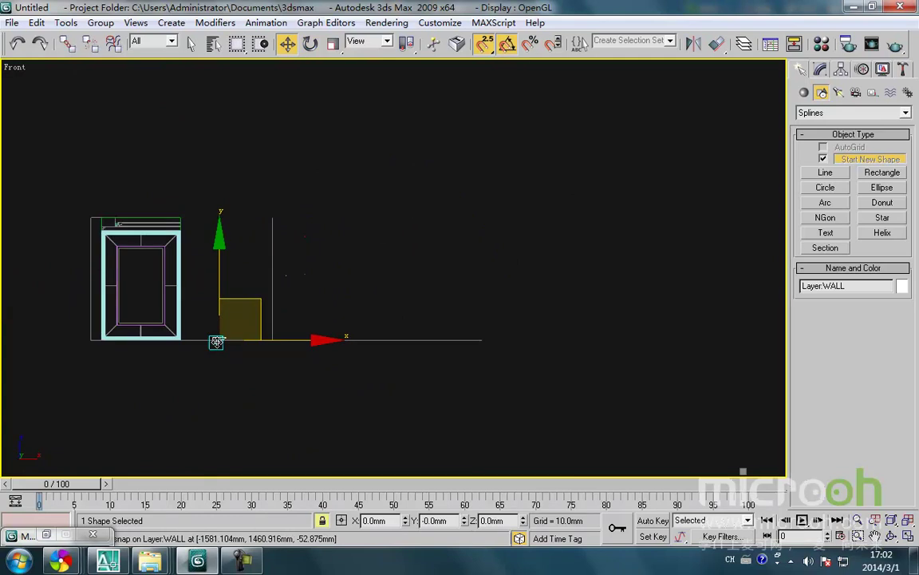
middle_drag(216, 342, 238, 387)
scroll(238, 388, up, 5)
drag(247, 325, 244, 198)
middle_drag(232, 279, 492, 345)
drag(501, 334, 209, 166)
scroll(384, 324, up, 3)
scroll(209, 166, up, 5)
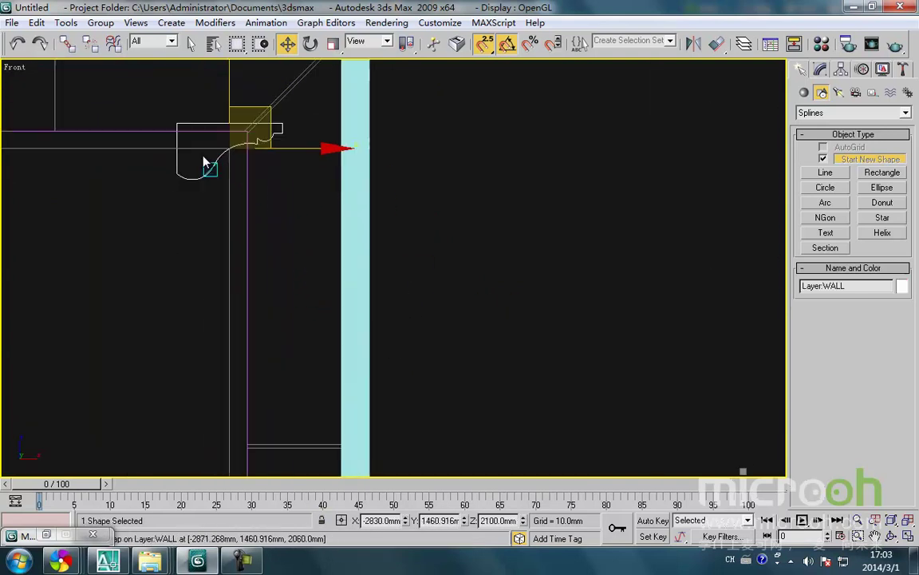
Scale the profile uniformly to about 23.6 percent and snap it into the new rectangle's upper-right corner.
key(r)
drag(268, 264, 225, 397)
scroll(276, 265, up, 4)
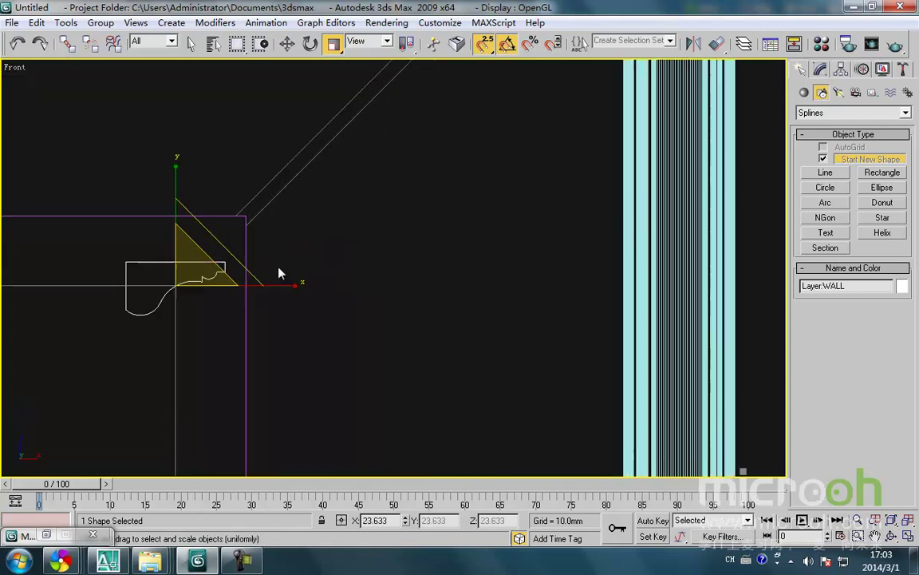
key(w)
drag(213, 257, 235, 209)
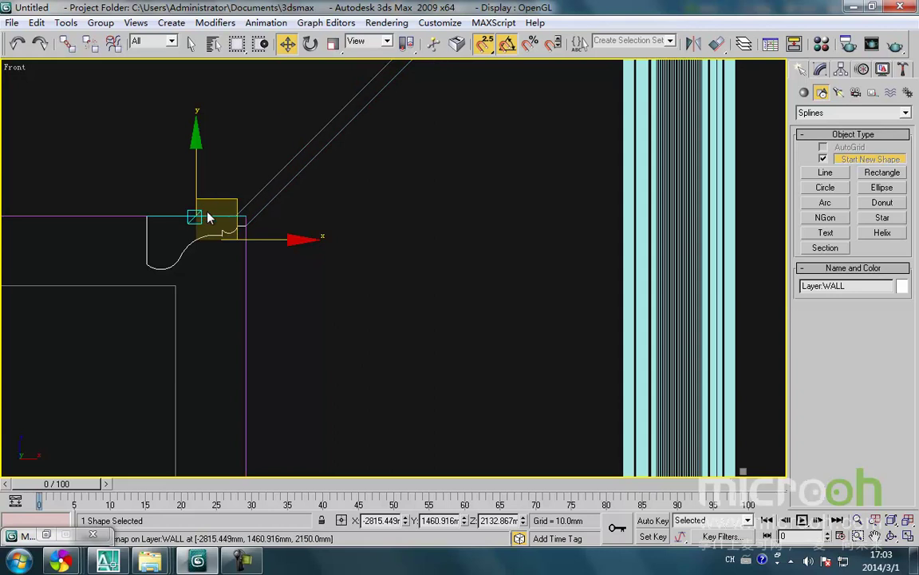
Scale the moulding profile down uniformly and move it into the gap between the two nested frame outlines.
scroll(211, 222, up, 8)
scroll(237, 244, down, 5)
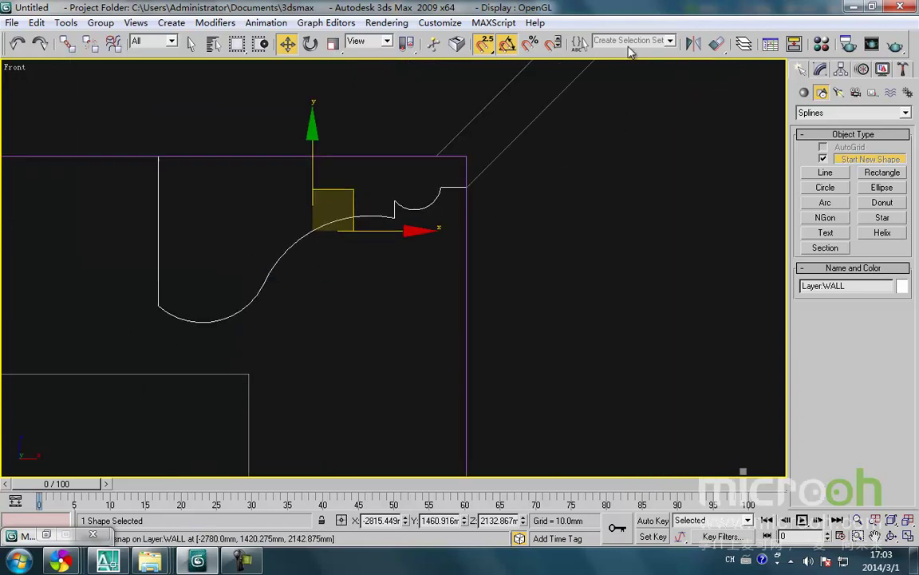
click(333, 44)
drag(312, 230, 326, 307)
key(w)
drag(370, 201, 364, 383)
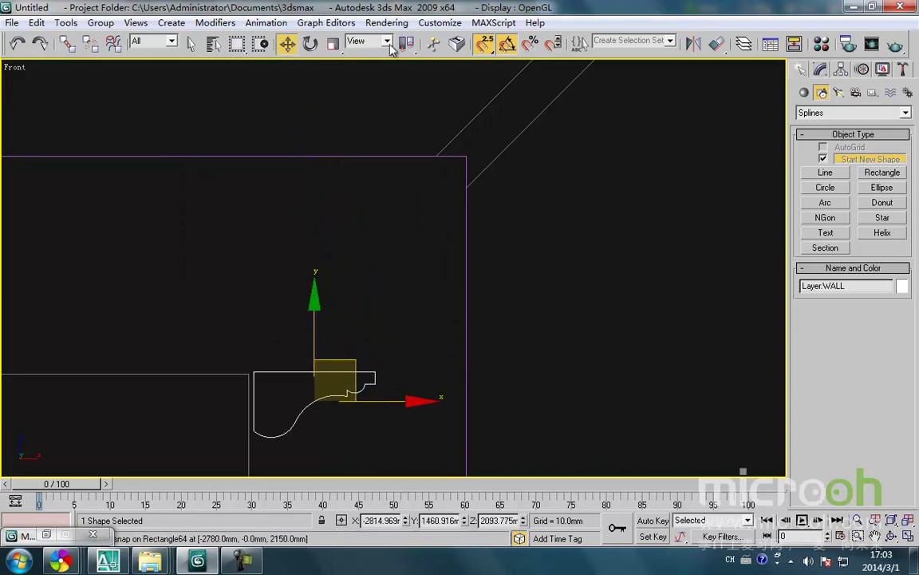
Enlarge the profile uniformly to span the gap between the two frame outlines, finishing with a 108 percent scale.
click(334, 44)
mouse_move(339, 386)
mouse_down()
mouse_move(346, 362)
mouse_move(352, 388)
mouse_move(382, 369)
mouse_move(397, 382)
mouse_up()
key(w)
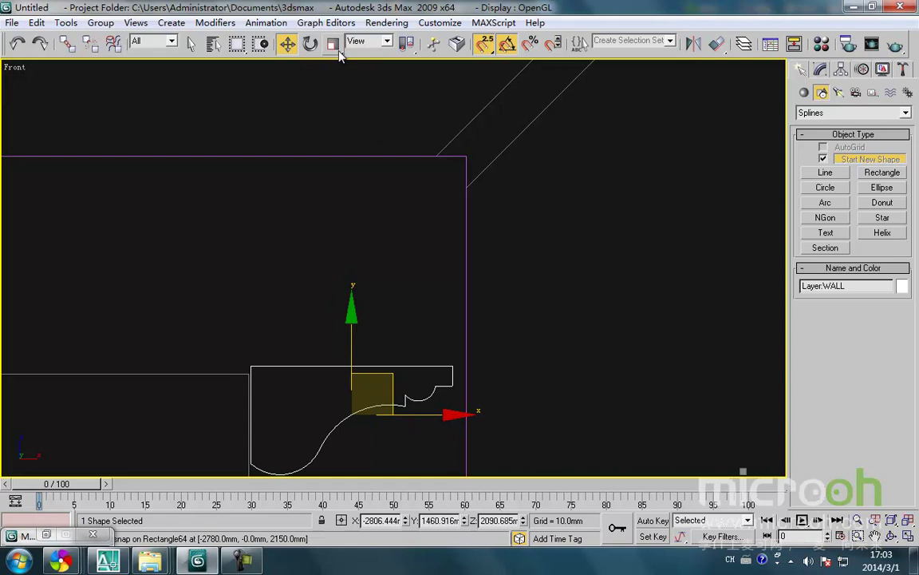
click(334, 44)
drag(376, 397, 378, 391)
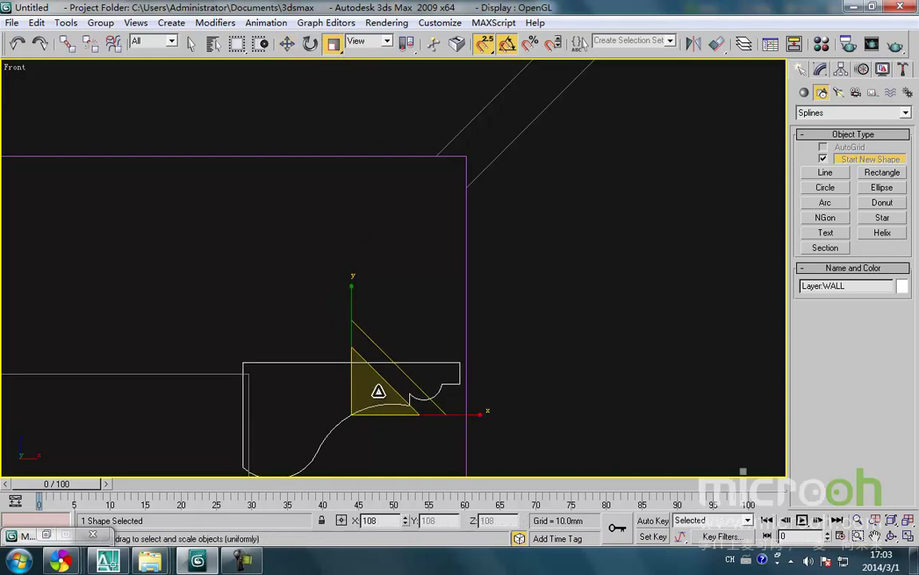
key(w)
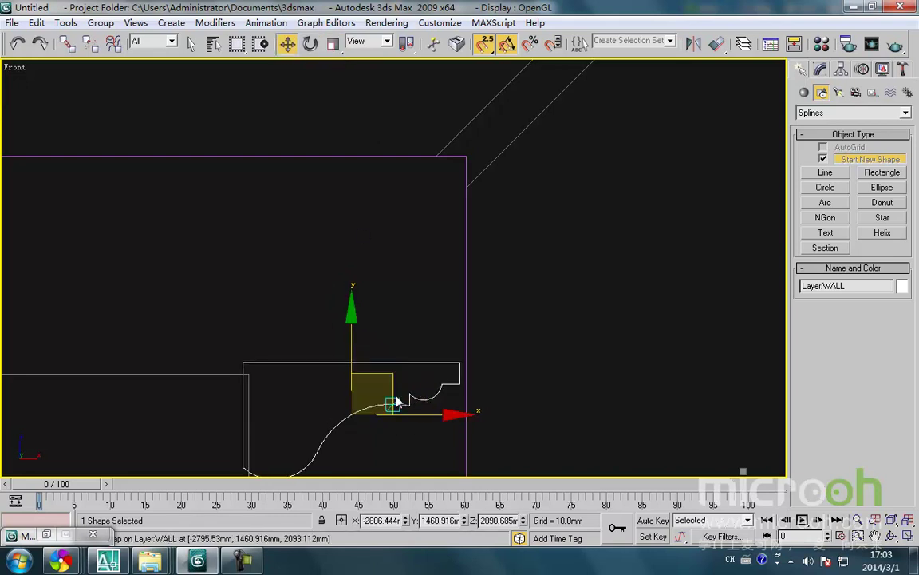
mouse_move(402, 394)
mouse_down()
mouse_move(398, 381)
mouse_move(413, 396)
mouse_up()
Move the resized profile into the empty area outside the inner rectangle and deselect it.
scroll(417, 412, down, 6)
middle_drag(423, 418, 300, 330)
key(space)
drag(318, 304, 384, 324)
click(407, 367)
scroll(396, 351, up, 4)
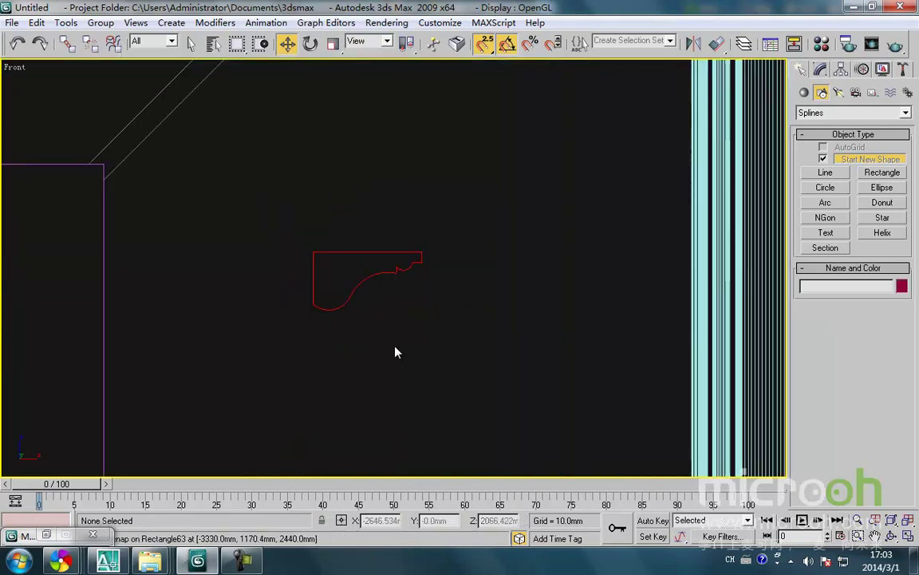
Trace the straight left, top and right edges of the profile with a snapped Line.
right_click(369, 320)
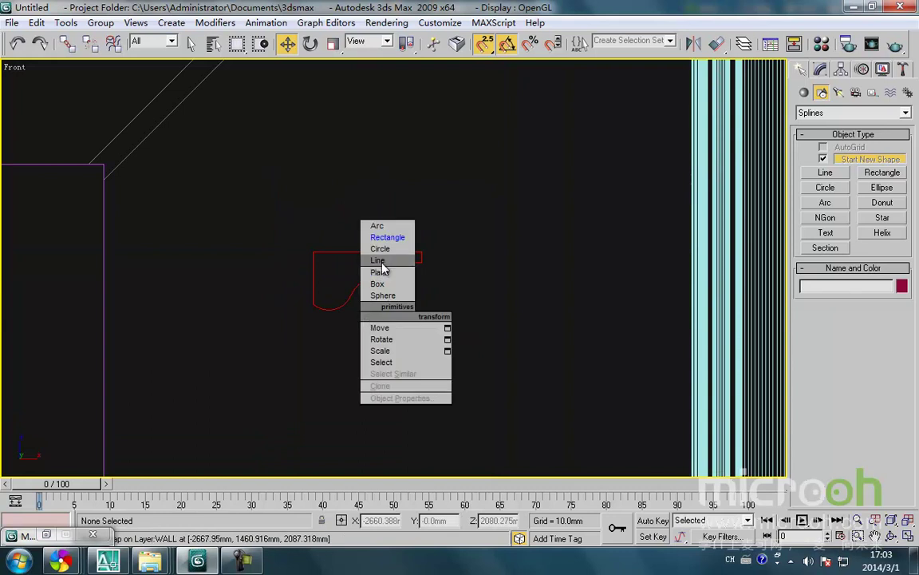
click(379, 261)
scroll(348, 294, up, 3)
scroll(239, 375, down, 2)
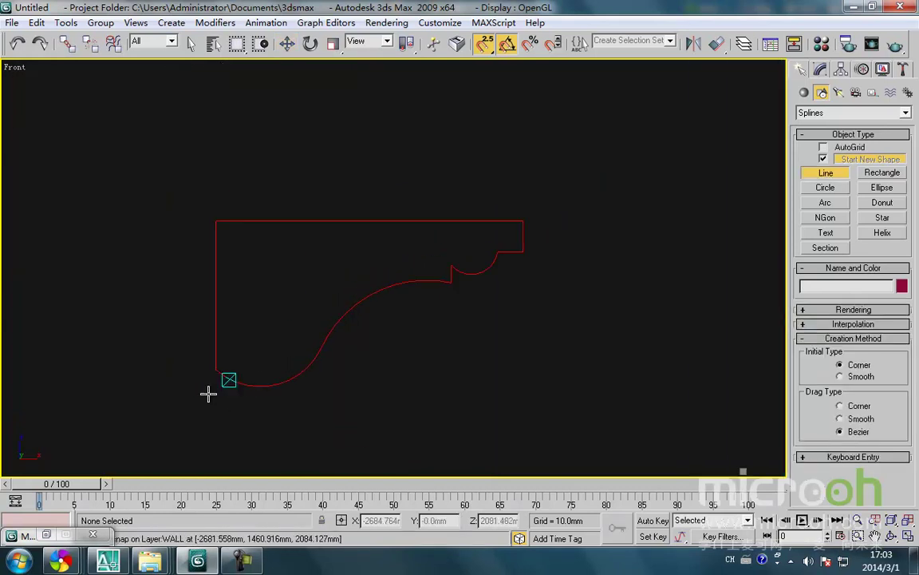
click(203, 365)
click(217, 219)
click(525, 221)
click(522, 251)
right_click(585, 299)
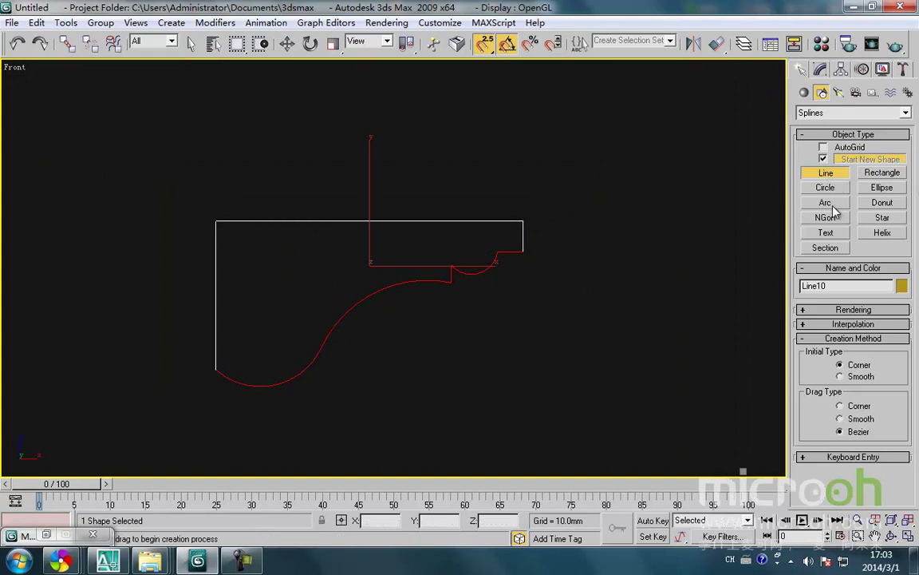
Trace the profile's two large curves and its small curve with three End-End-Middle arcs.
click(828, 203)
drag(201, 369, 495, 251)
click(273, 381)
click(361, 292)
click(471, 271)
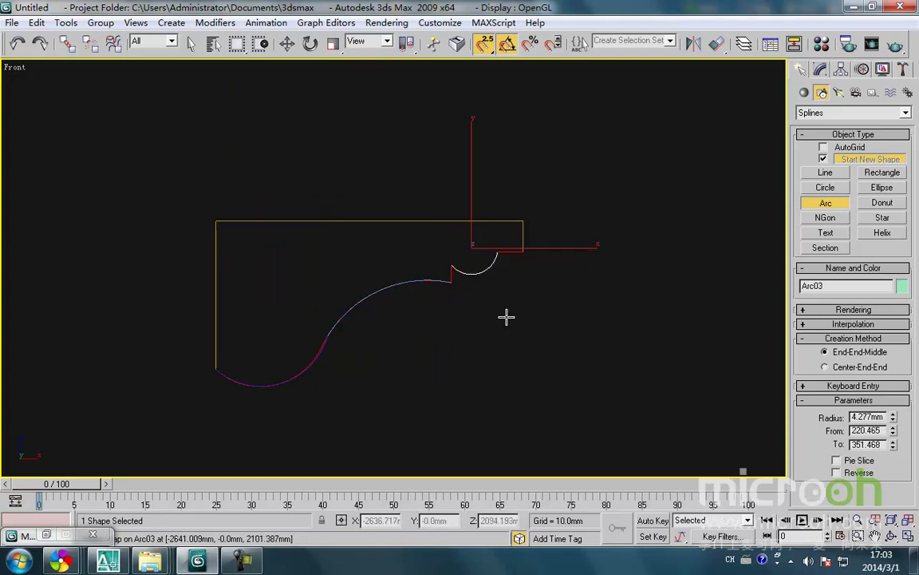
Move the original imported profile away from the traced lines and arcs.
key(w)
click(489, 344)
click(452, 273)
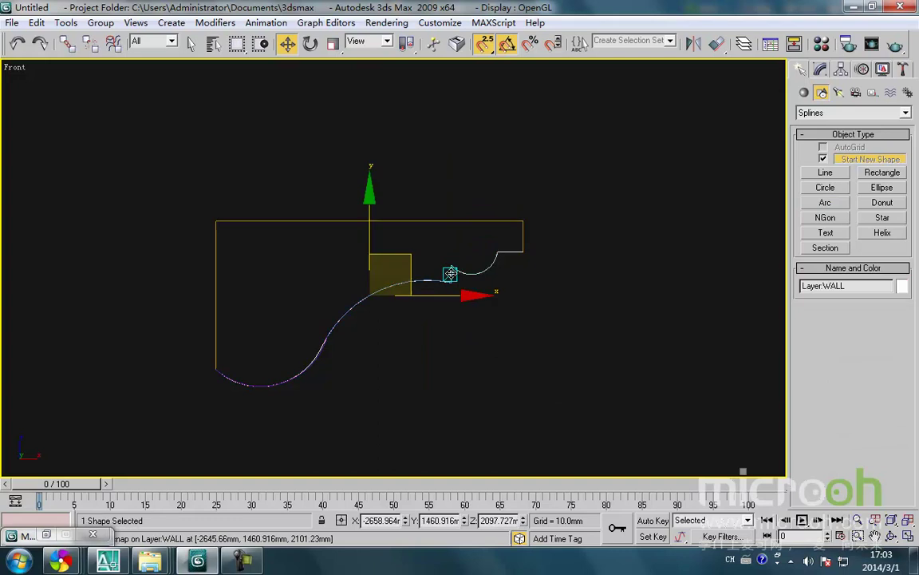
drag(410, 255, 648, 422)
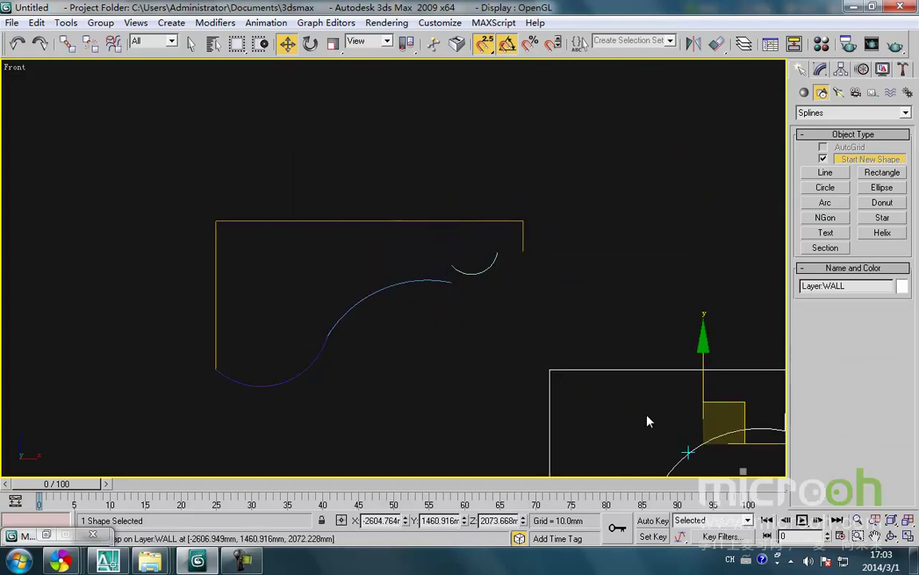
Convert the middle arc to an editable spline and join the other traced arcs and lines to it as one closed outline.
drag(403, 308, 367, 241)
right_click(380, 277)
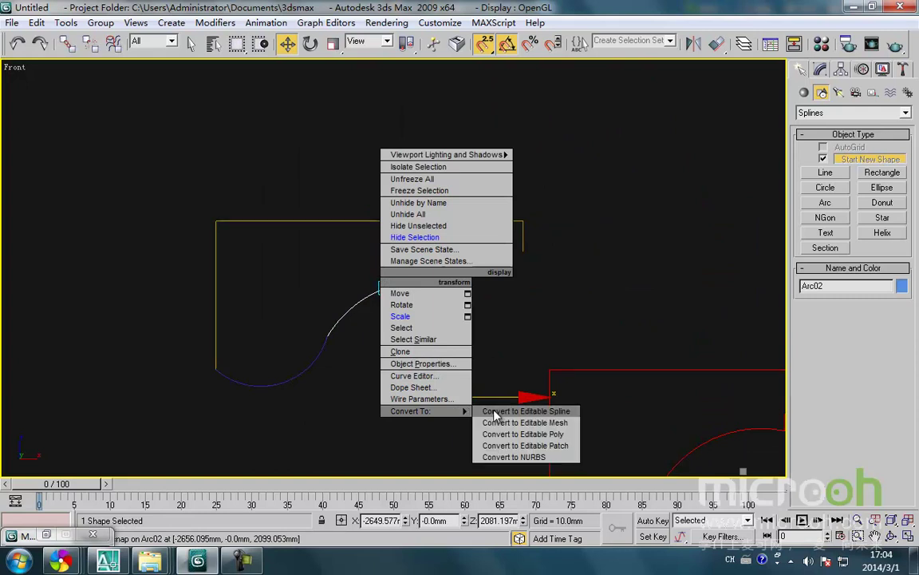
click(495, 411)
right_click(397, 287)
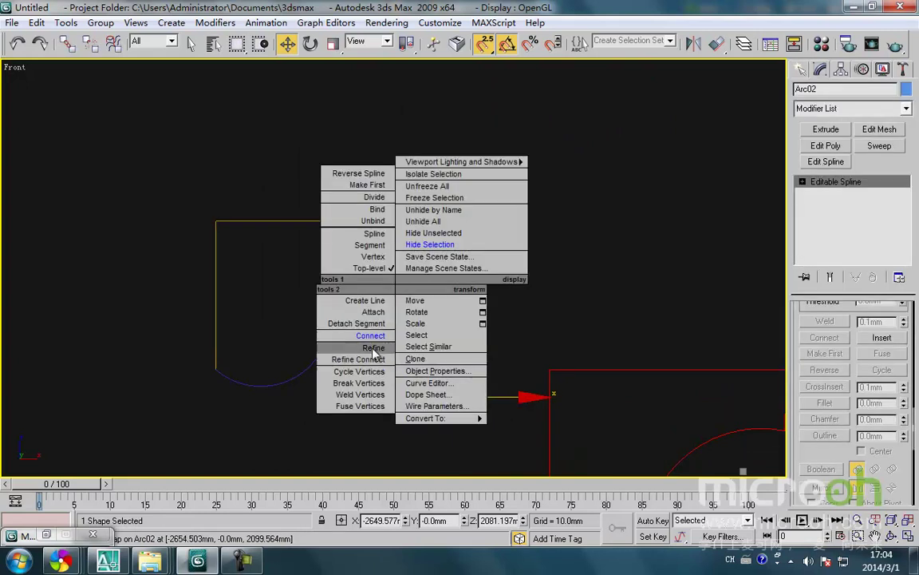
click(374, 349)
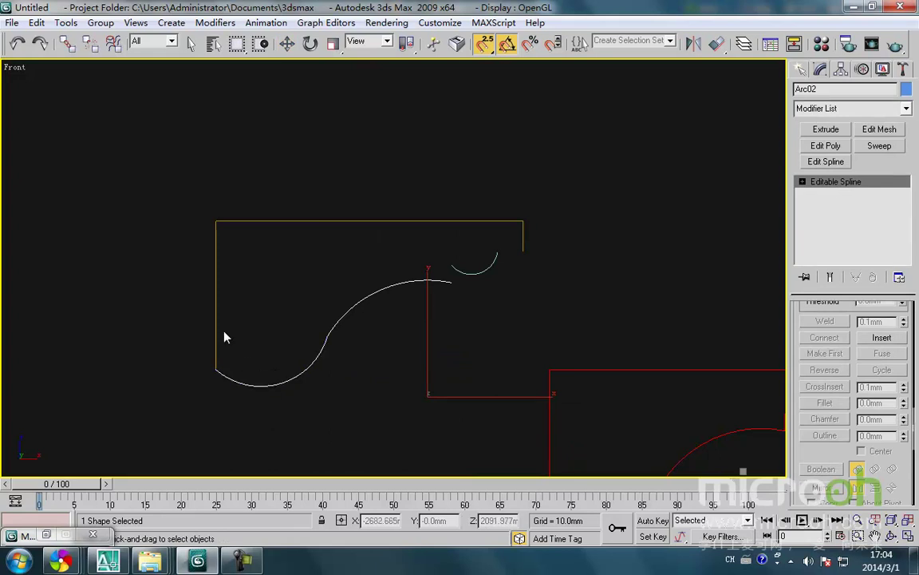
key(w)
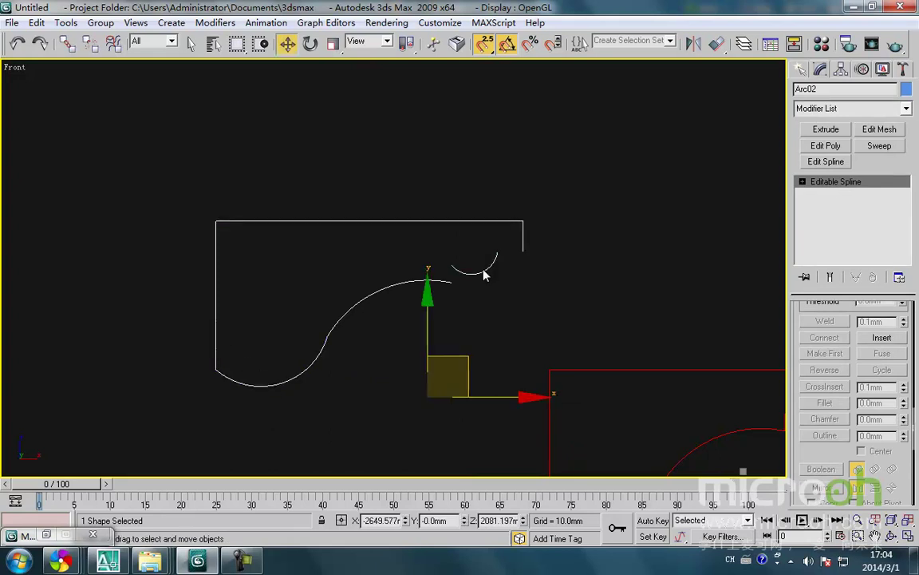
right_click(484, 275)
click(458, 328)
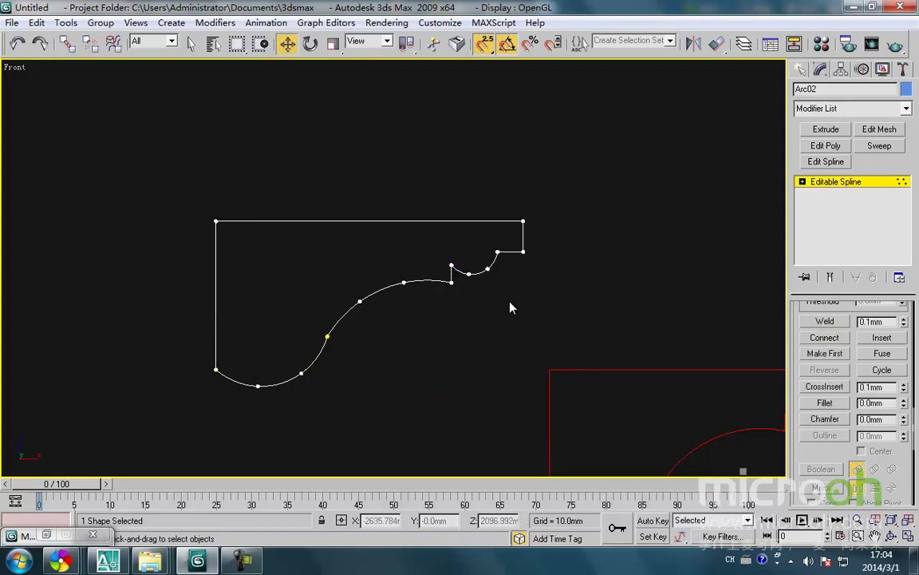
Select all vertices of the traced profile and weld them.
middle_drag(487, 345, 470, 367)
scroll(470, 367, down, 2)
key(1)
key(1)
drag(567, 433, 174, 219)
right_click(315, 298)
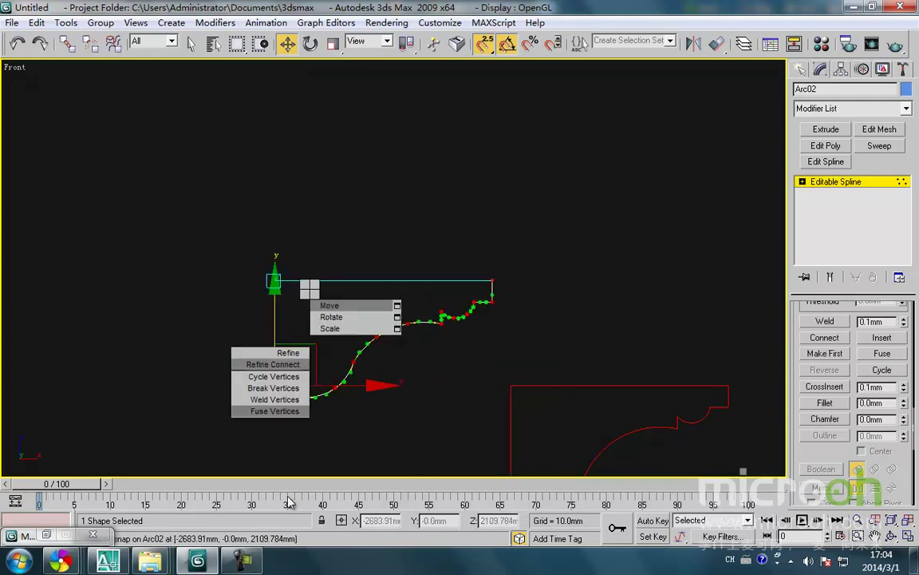
click(284, 405)
Test the weld by moving the vertex where the two large arcs meet, and undo the move.
scroll(363, 375, up, 3)
click(345, 349)
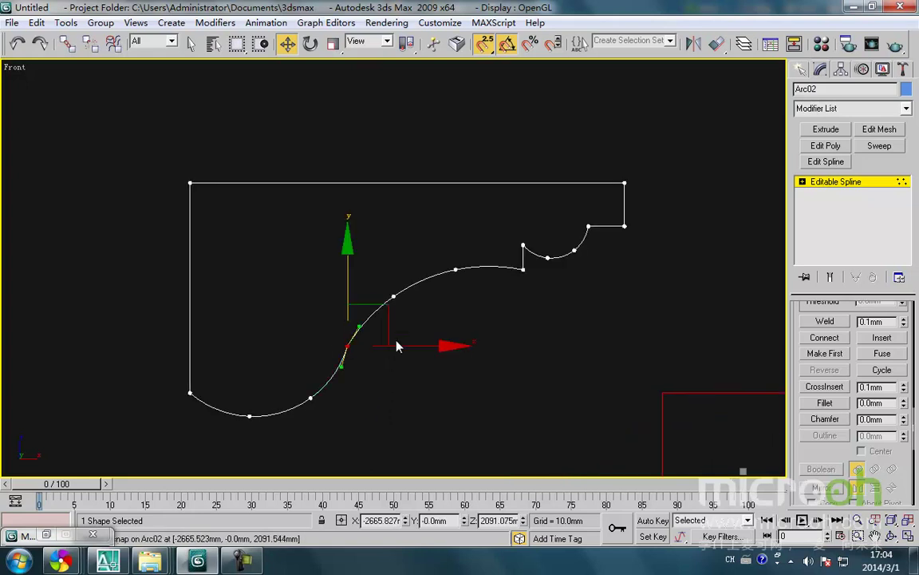
drag(390, 320, 452, 381)
key(ctrl+z)
click(491, 411)
Apply a Sweep to the inner 1800 mm long rectangle, using the traced moulding profile as its custom section.
middle_drag(426, 380, 427, 377)
scroll(427, 378, down, 1)
key(1)
click(385, 379)
scroll(380, 381, down, 3)
scroll(382, 386, down, 6)
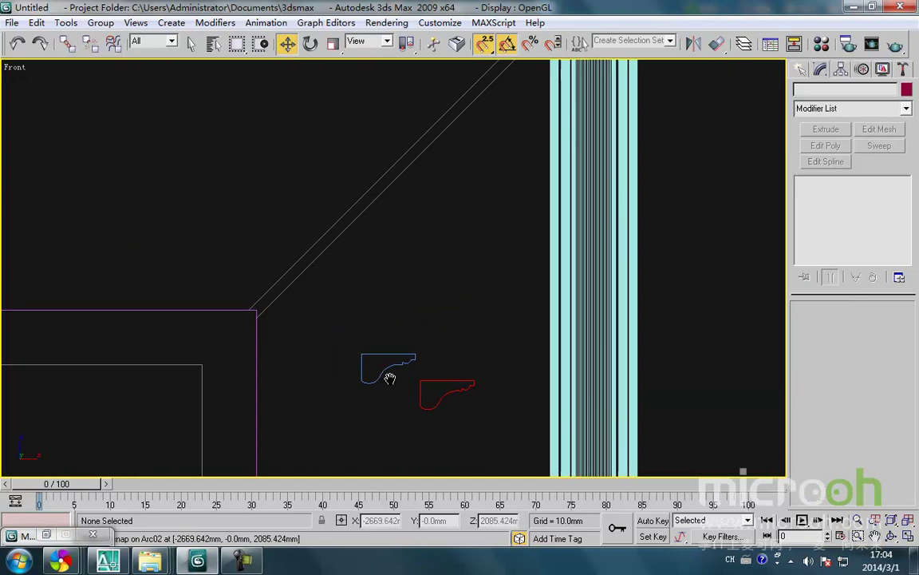
click(314, 349)
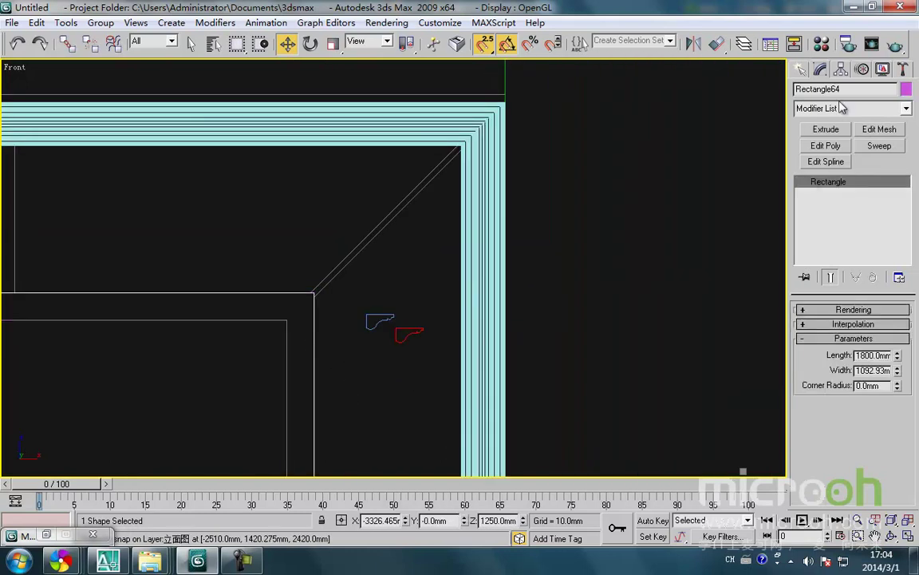
click(879, 145)
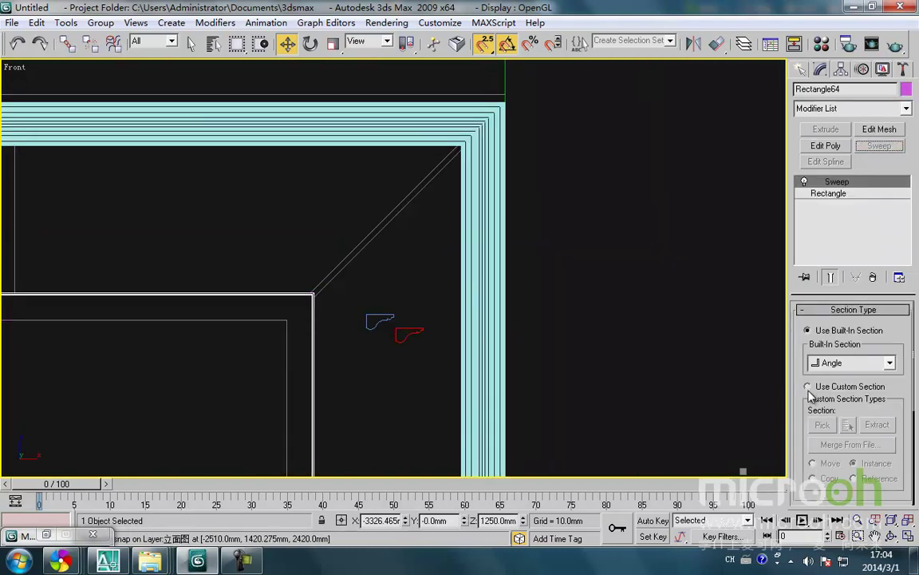
click(807, 386)
click(821, 425)
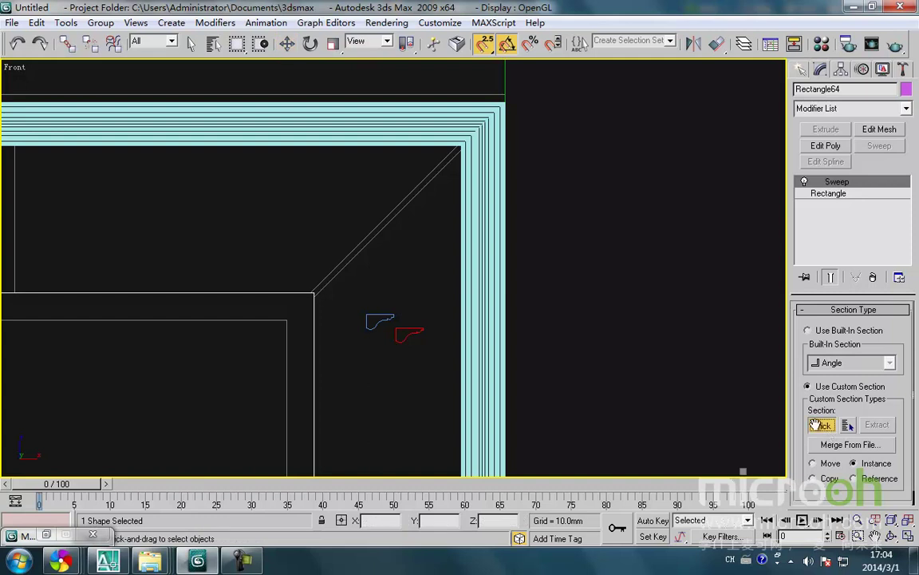
click(379, 322)
Mirror the swept inner frame about the Y axis in the top view without cloning it.
middle_drag(357, 323, 478, 286)
scroll(472, 302, down, 8)
alt+middle_drag(490, 393, 545, 411)
scroll(513, 341, up, 8)
scroll(458, 281, up, 2)
middle_drag(458, 249, 704, 214)
scroll(703, 214, down, 3)
key(t)
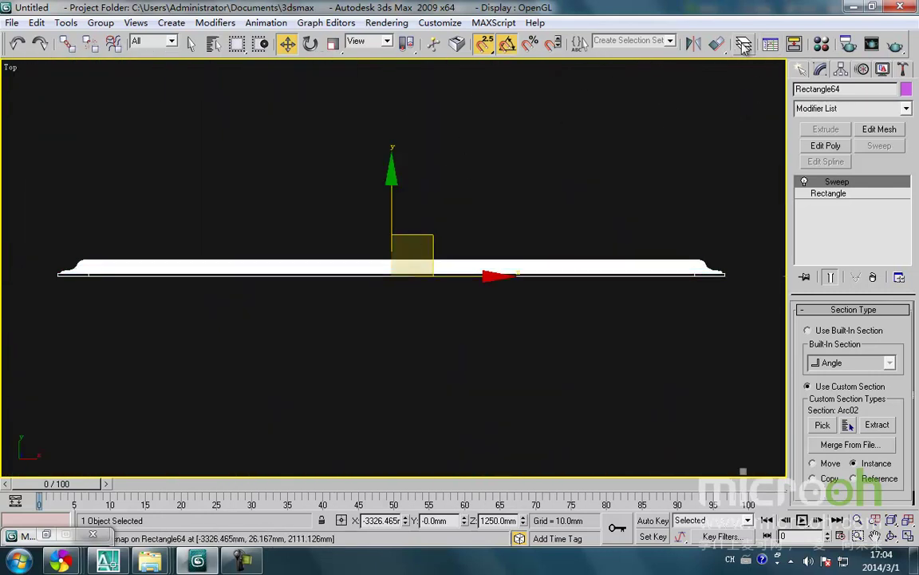
click(694, 45)
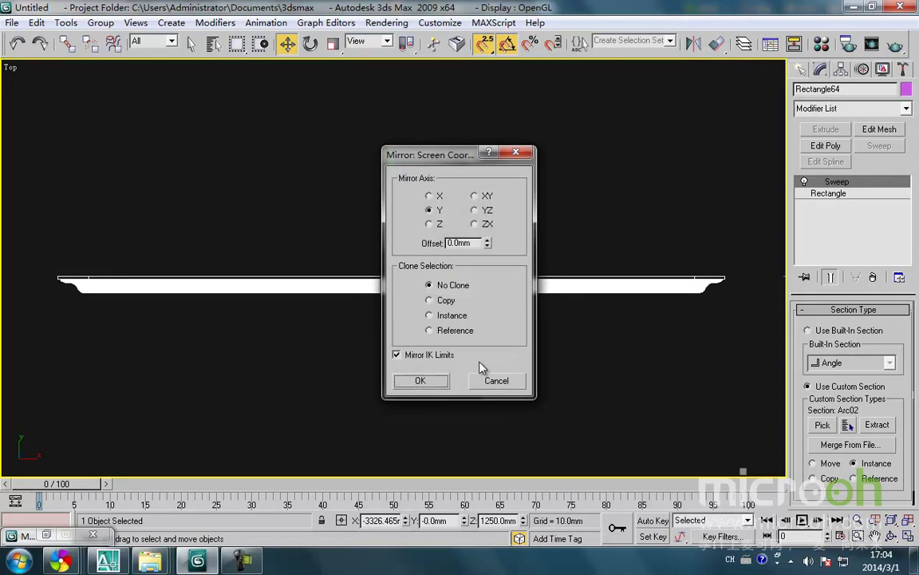
click(439, 385)
Move the inner frame in the top view and snap it onto the front face of the wall block.
scroll(403, 260, down, 6)
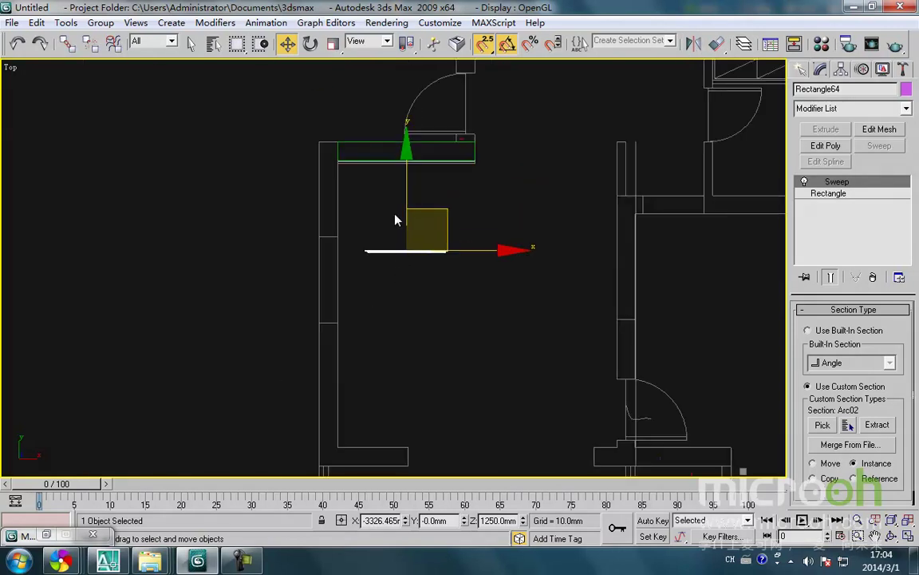
scroll(402, 195, up, 10)
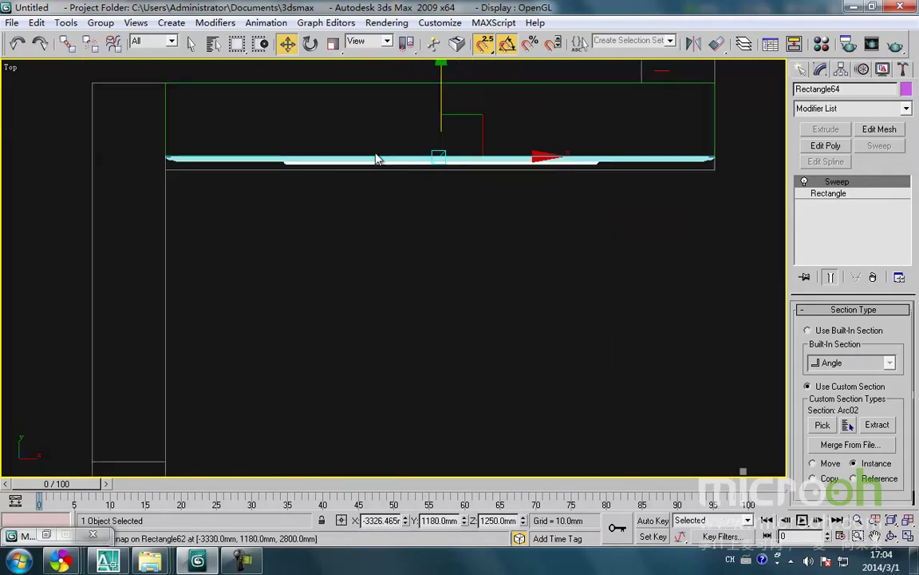
middle_drag(247, 152, 409, 211)
scroll(409, 210, up, 3)
middle_drag(318, 221, 429, 244)
key(space)
mouse_move(377, 249)
mouse_down()
mouse_move(474, 260)
mouse_move(374, 248)
mouse_move(379, 255)
mouse_up()
Examine the inner frame's placement on the wall block from an angled view and in the shaded front view.
scroll(367, 267, down, 4)
scroll(391, 280, down, 2)
alt+middle_drag(472, 322, 438, 297)
scroll(547, 242, down, 2)
key(f)
key(z)
scroll(417, 286, down, 3)
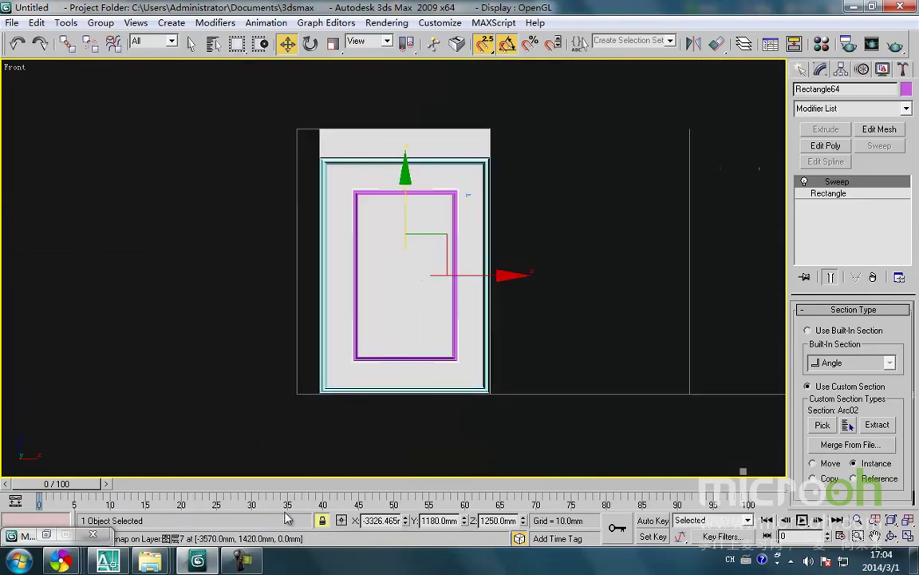
scroll(365, 287, up, 5)
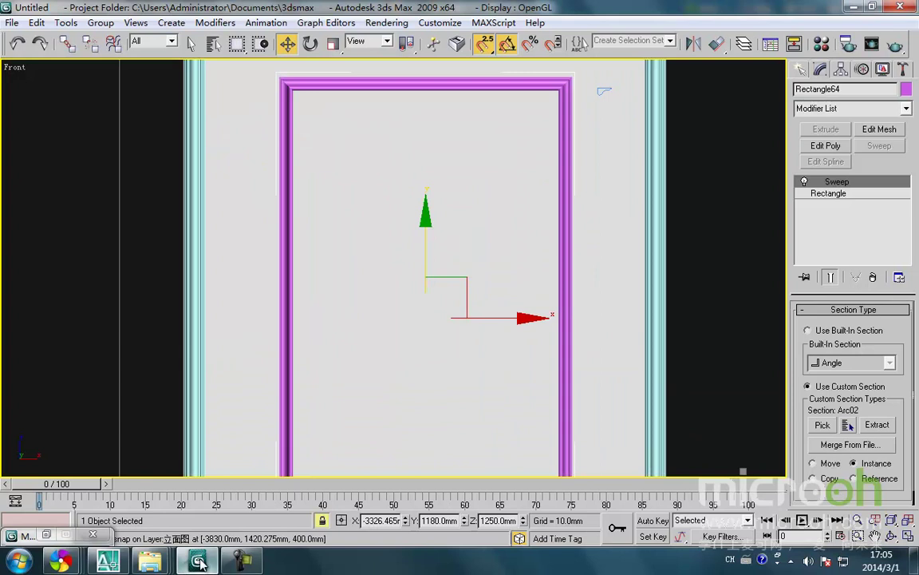
Switch to AutoCAD and read the material notes above the wall elevation.
click(112, 562)
scroll(343, 209, down, 4)
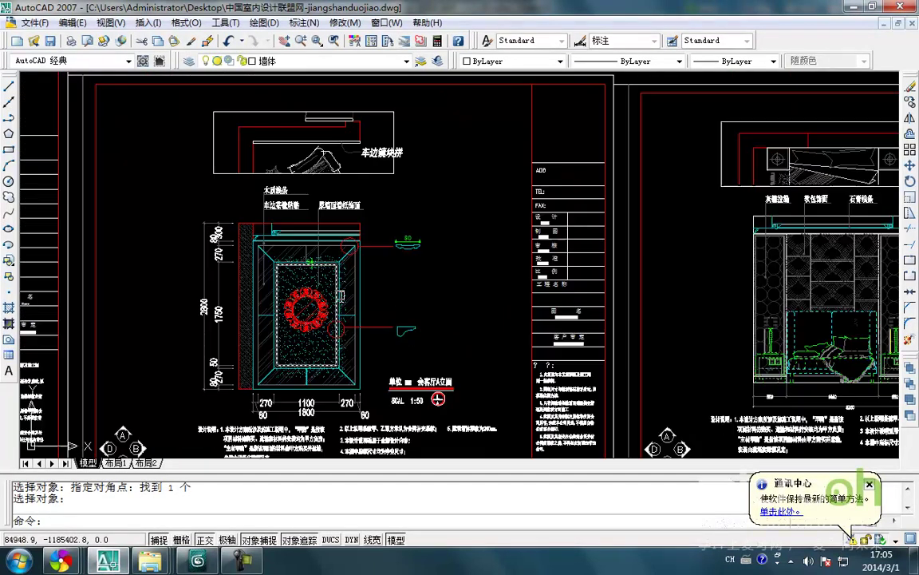
scroll(343, 209, up, 7)
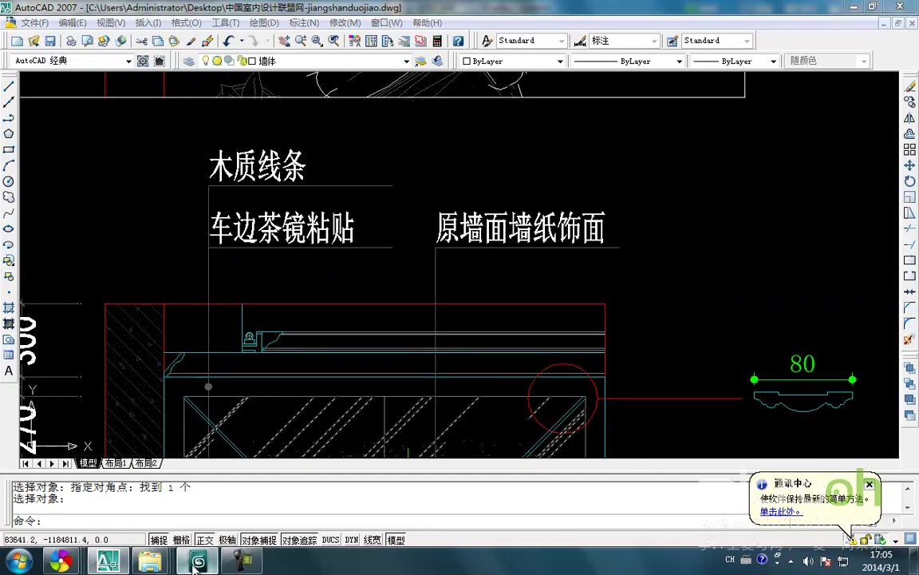
Switch to 3ds Max and assign the 木质线条 material to both swept moulding frames, then minimize the Material Editor.
key(alt+Tab)
scroll(299, 399, down, 3)
key(m)
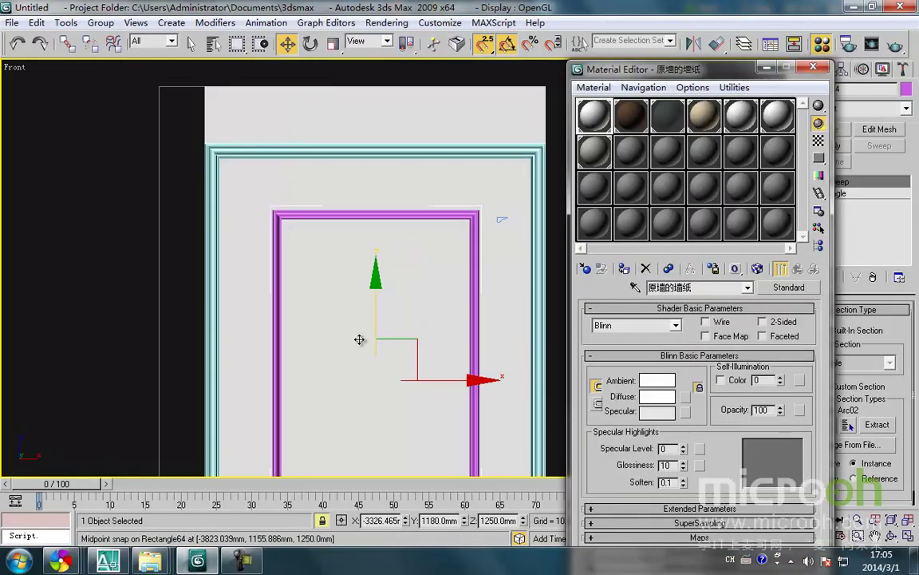
middle_drag(421, 227, 396, 299)
key(F3)
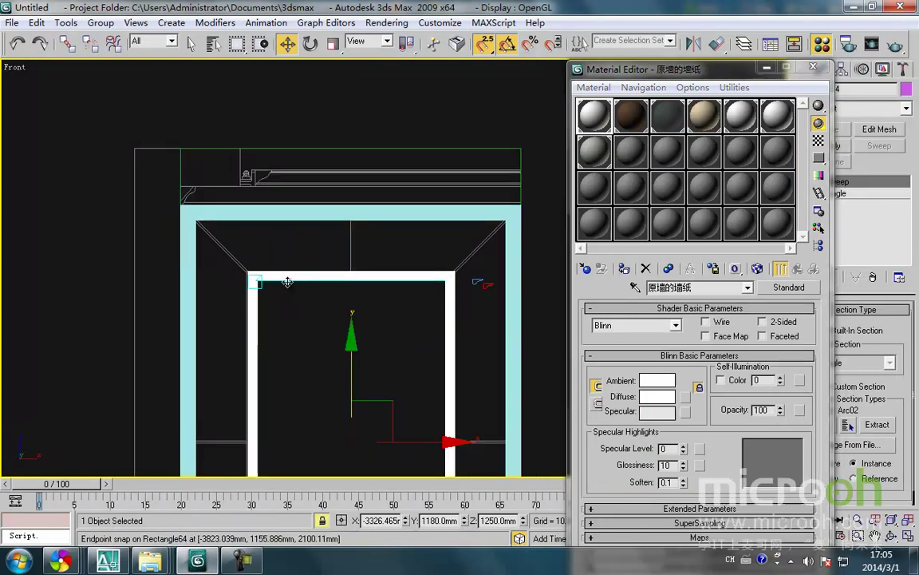
ctrl+click(468, 209)
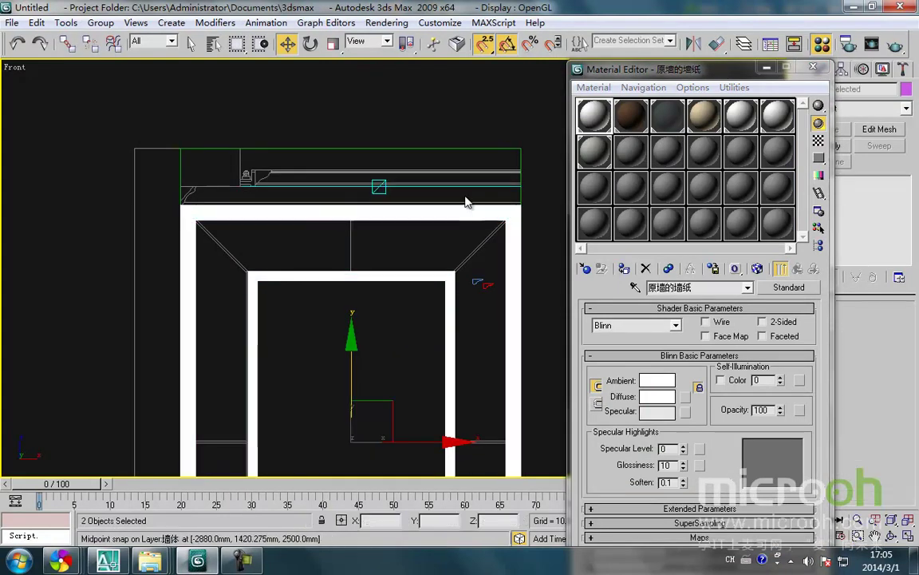
click(748, 124)
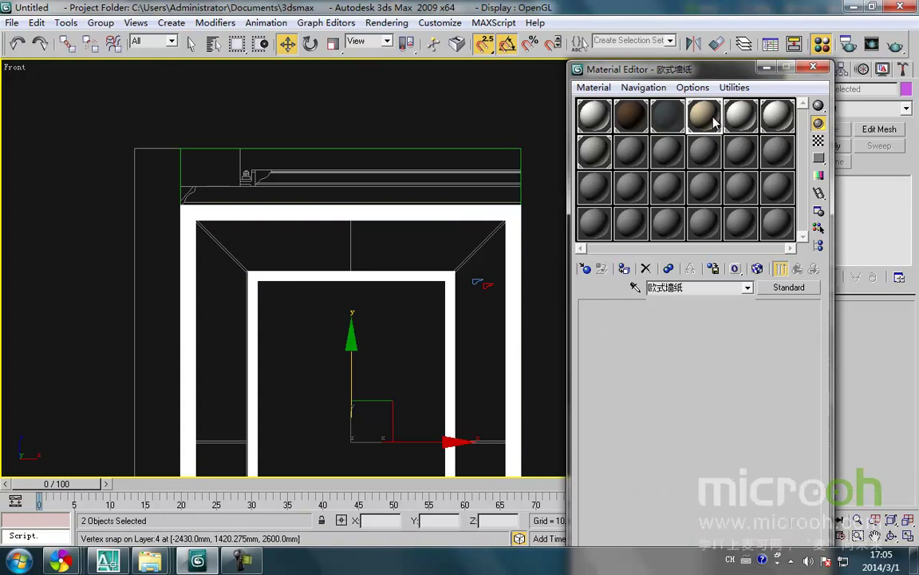
click(670, 122)
click(630, 121)
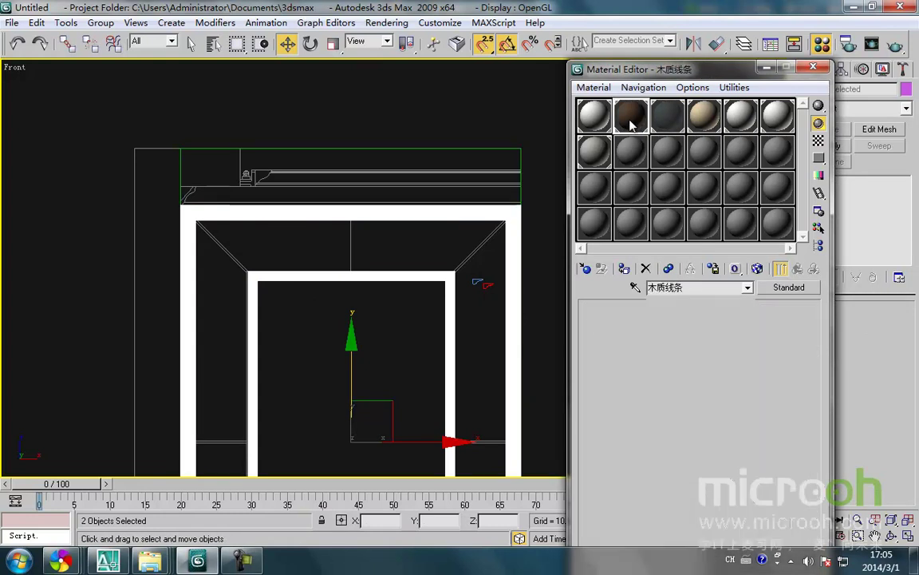
click(631, 268)
middle_drag(500, 224, 446, 301)
click(471, 260)
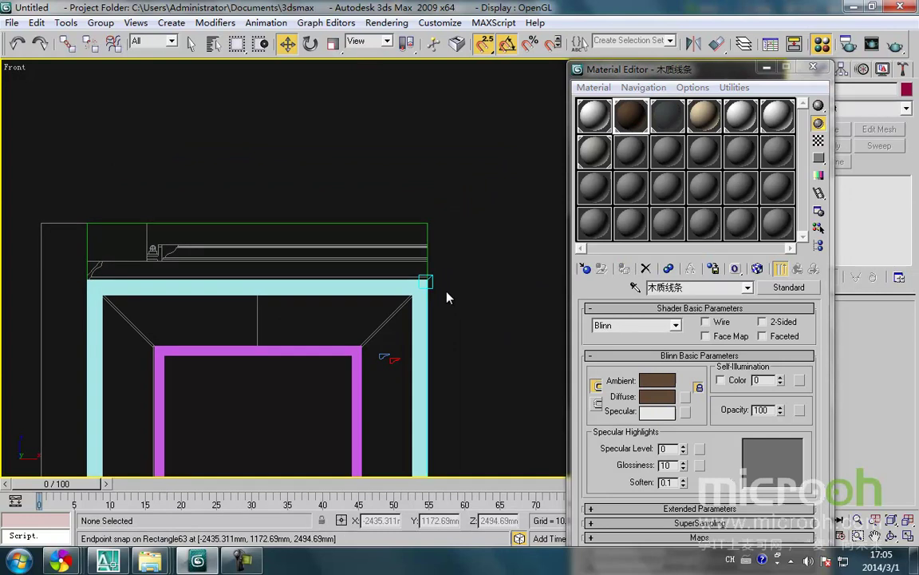
key(F3)
scroll(447, 296, down, 5)
click(766, 67)
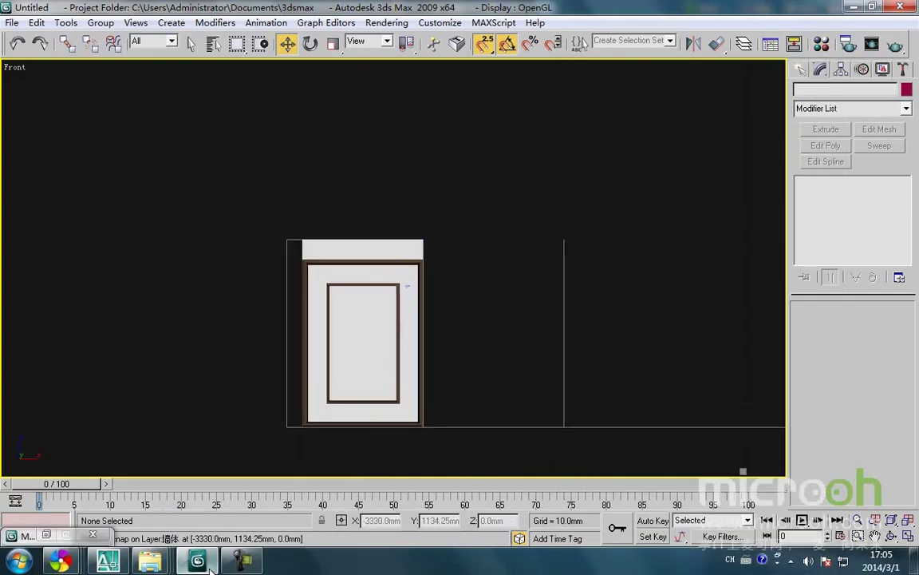
Switch to AutoCAD and examine the wall elevation's material notes, mirror border and inner panel.
click(108, 561)
scroll(418, 197, down, 4)
scroll(423, 303, up, 6)
scroll(441, 336, down, 3)
middle_drag(431, 352, 428, 365)
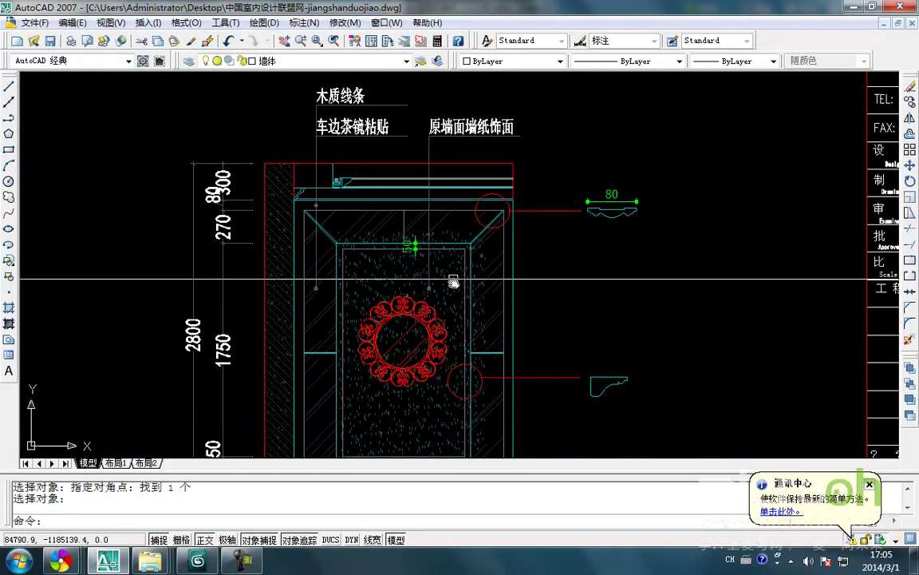
middle_drag(443, 272, 431, 307)
scroll(471, 162, up, 3)
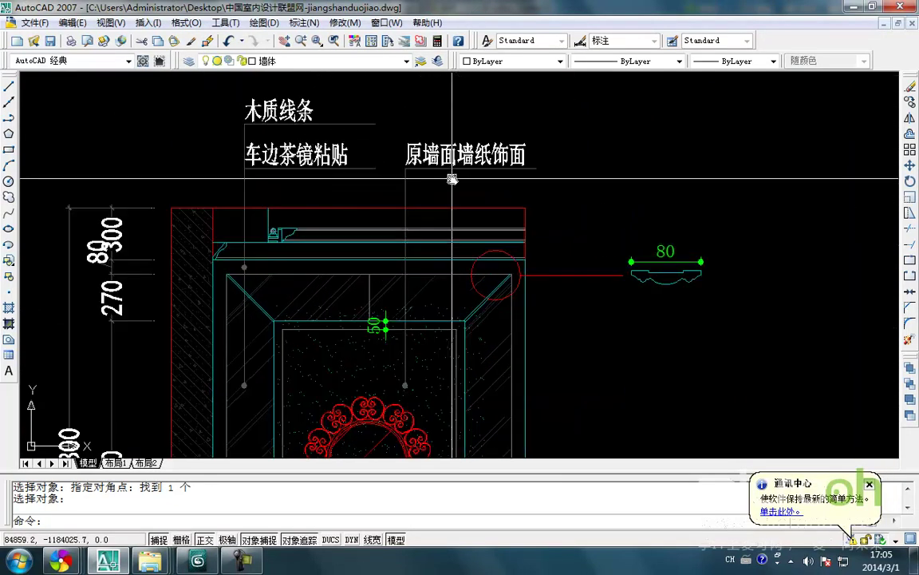
scroll(532, 165, down, 2)
mouse_move(538, 199)
middle_down()
mouse_move(536, 164)
mouse_move(503, 167)
mouse_move(503, 156)
middle_up()
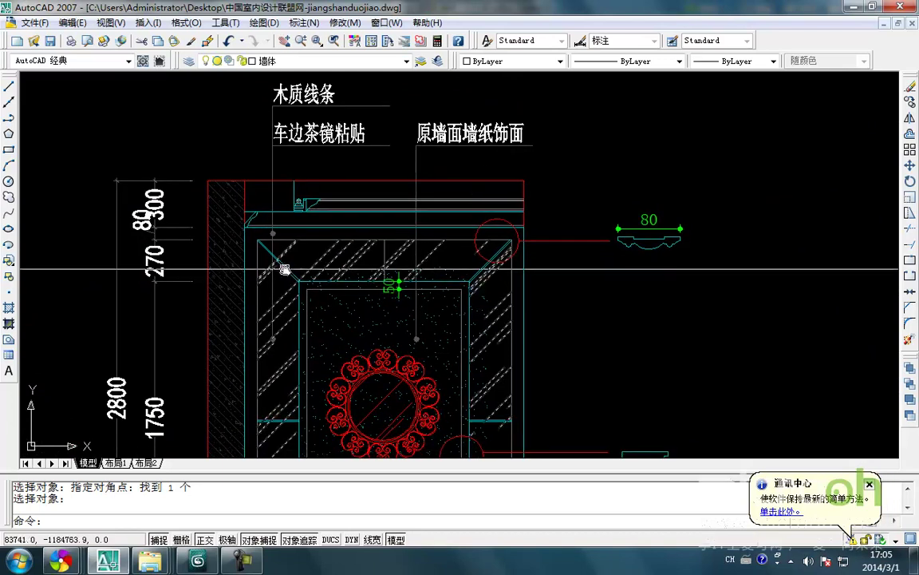
mouse_move(505, 353)
middle_down()
mouse_move(496, 360)
mouse_move(504, 273)
middle_up()
middle_drag(443, 336, 455, 275)
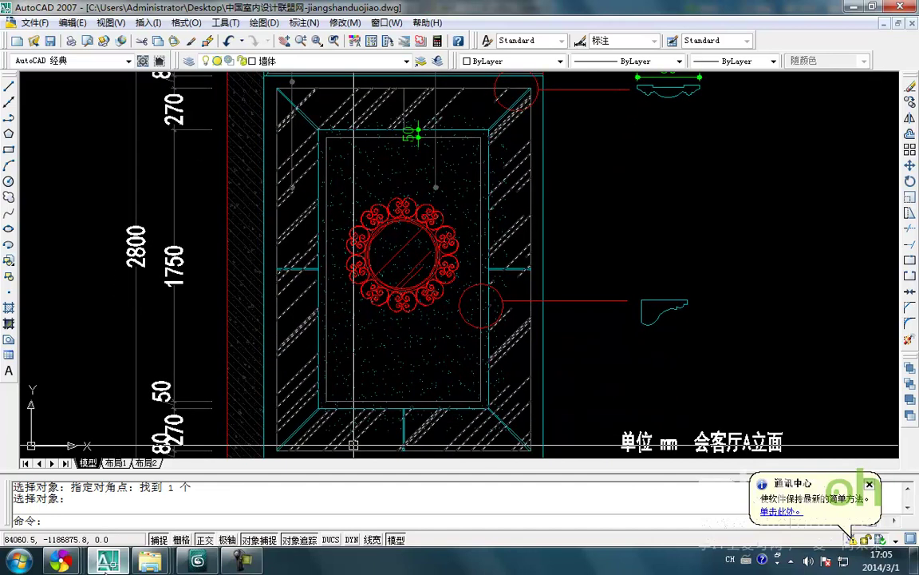
Switch to 3ds Max and draw a rectangle about 2340 by 1640 mm along the outer frame's inner edge in the front view.
click(197, 561)
scroll(303, 383, up, 4)
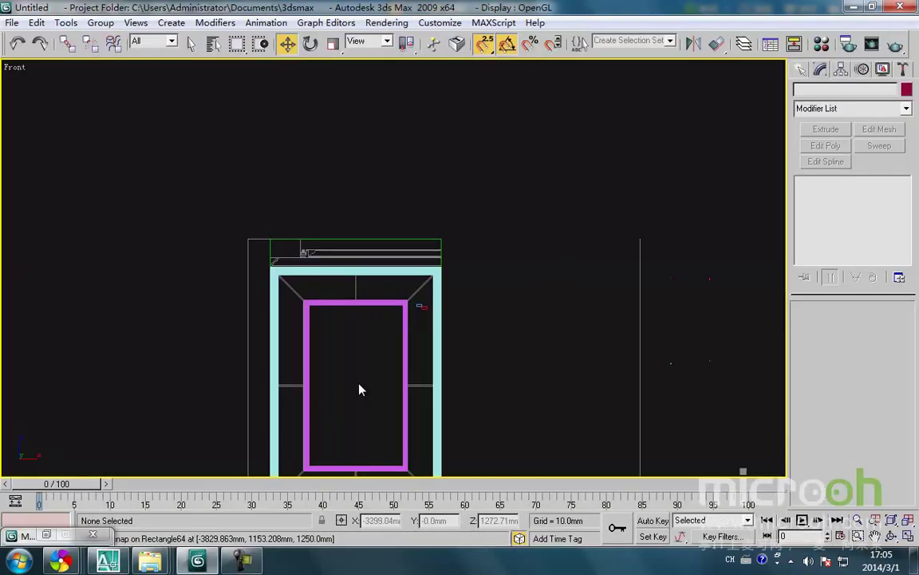
scroll(360, 390, up, 2)
right_click(368, 304)
click(395, 226)
scroll(306, 211, up, 4)
scroll(295, 206, up, 6)
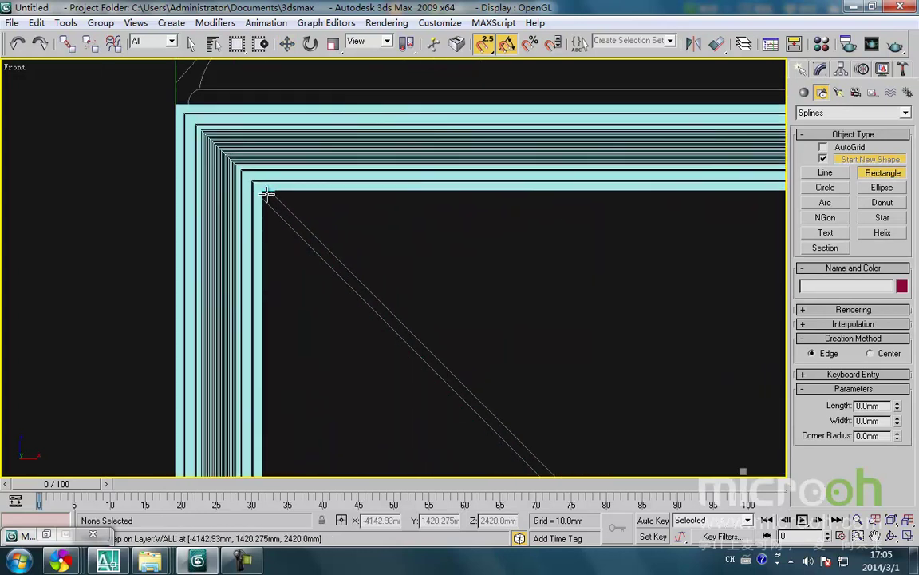
scroll(263, 191, up, 5)
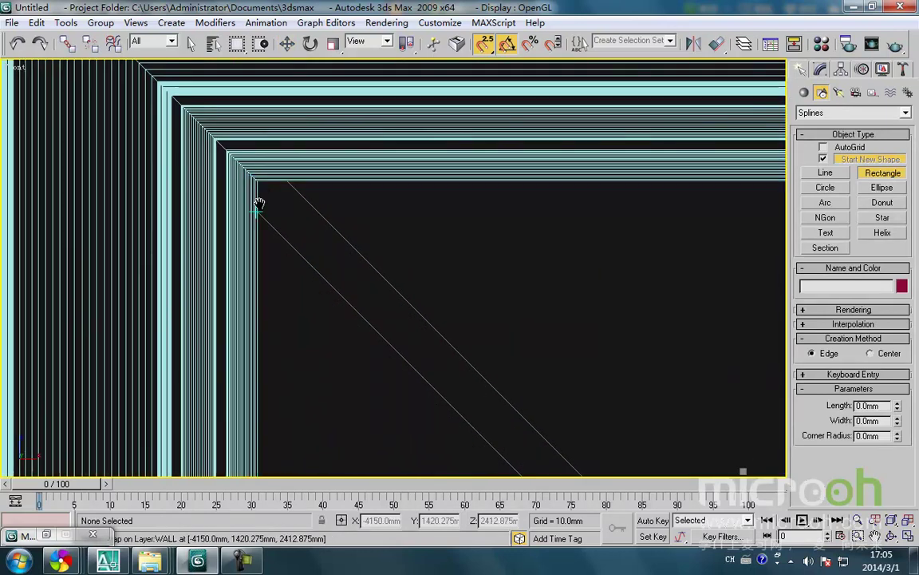
drag(262, 199, 419, 311)
scroll(356, 417, down, 4)
key(i)
scroll(572, 409, down, 5)
key(i)
key(i)
scroll(395, 267, up, 6)
right_click(316, 217)
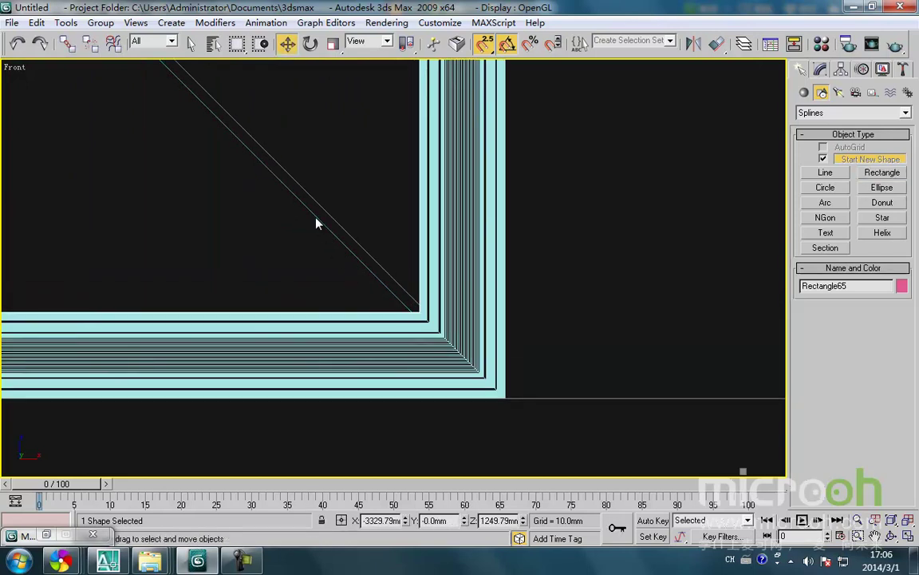
Turn off Start New Shape and add a second rectangle, about 1795 by 1088 mm, around the inner frame's outer edge.
scroll(306, 220, down, 5)
scroll(291, 223, down, 7)
middle_drag(300, 290, 309, 329)
scroll(301, 245, up, 4)
middle_drag(283, 249, 371, 314)
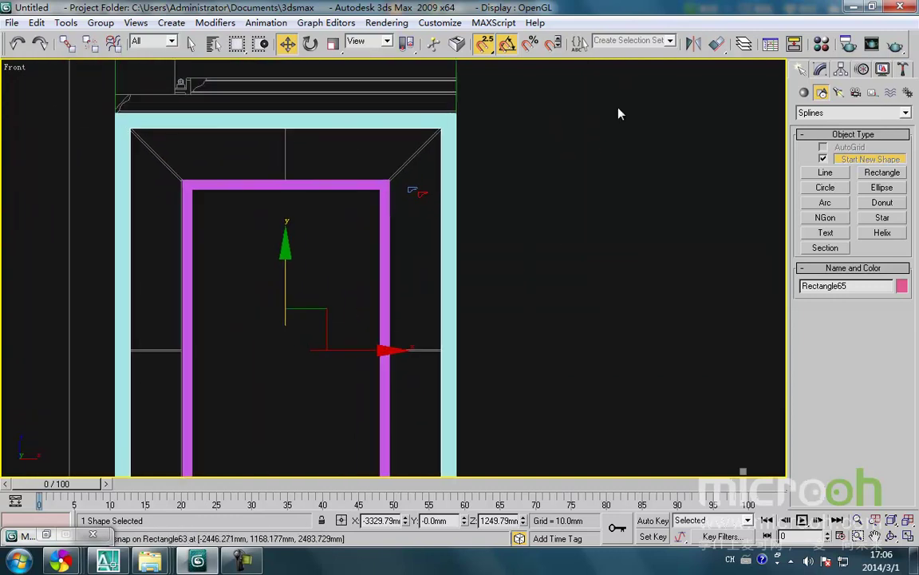
click(820, 70)
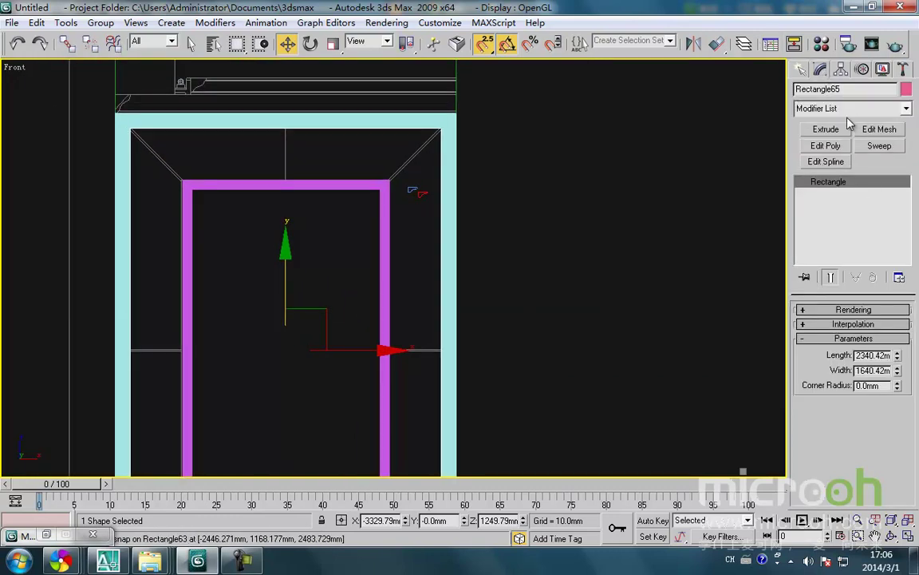
click(800, 70)
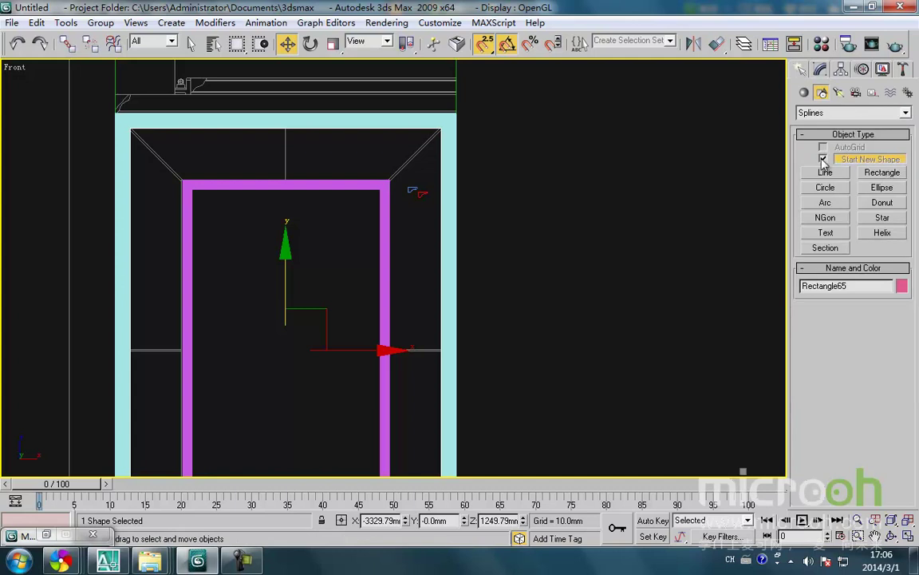
click(886, 174)
scroll(295, 144, down, 3)
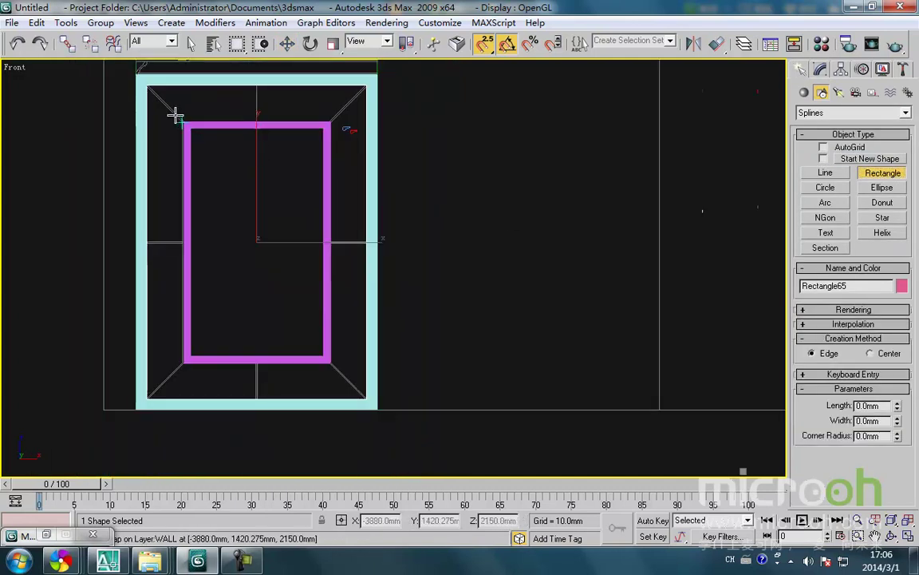
drag(184, 122, 330, 366)
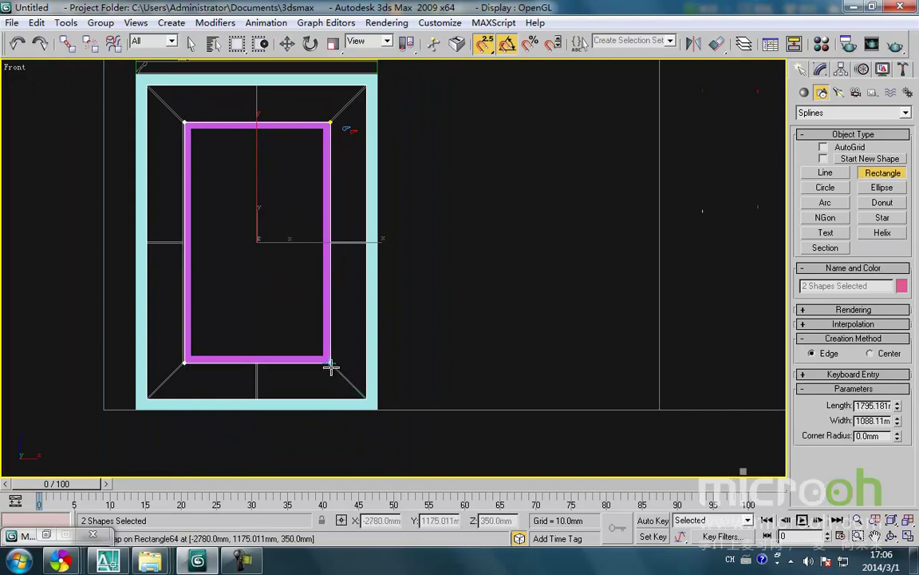
Edit the new shape's vertices and snap the inner rectangle's two upper corners to the corners of the drawing's panel outline.
scroll(201, 154, up, 6)
middle_drag(284, 319, 282, 357)
scroll(250, 278, up, 3)
middle_drag(250, 283, 273, 348)
scroll(271, 348, down, 2)
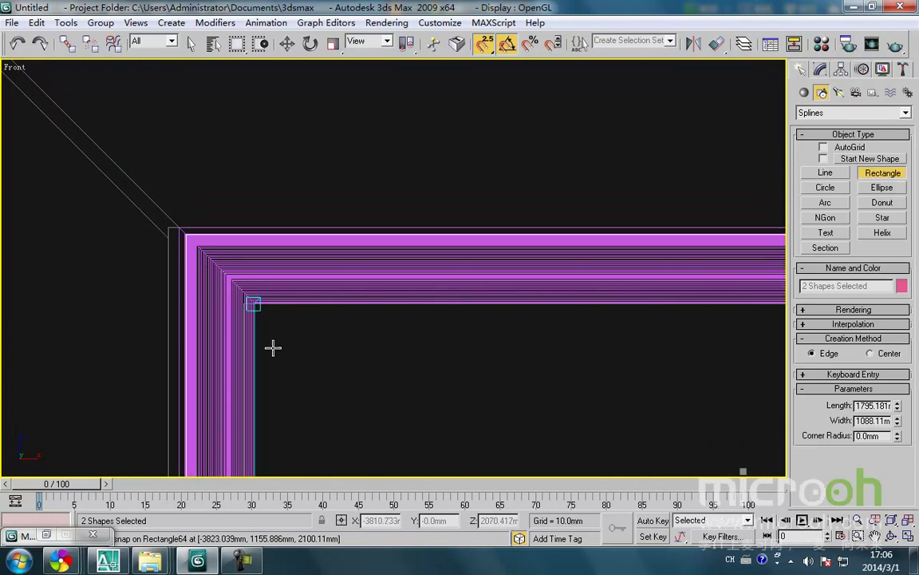
key(1)
key(w)
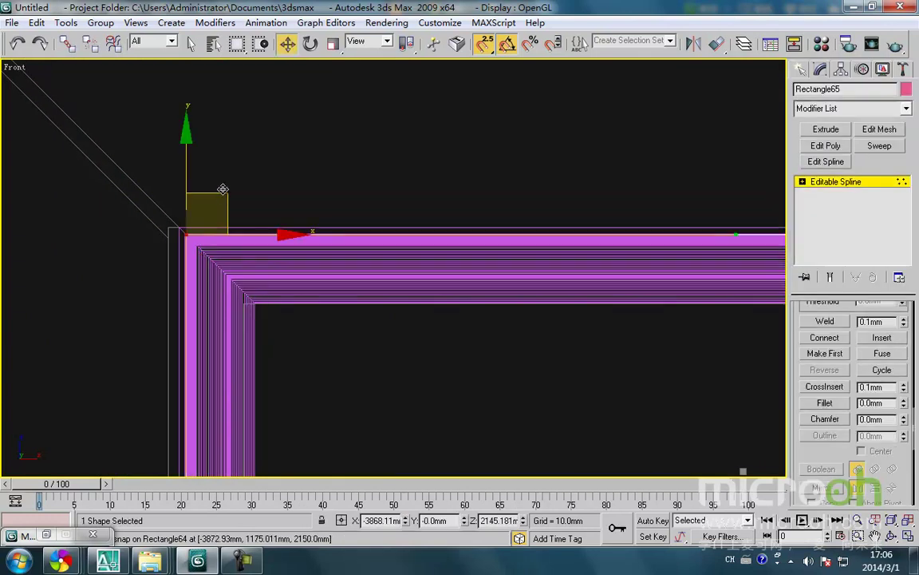
drag(226, 194, 178, 225)
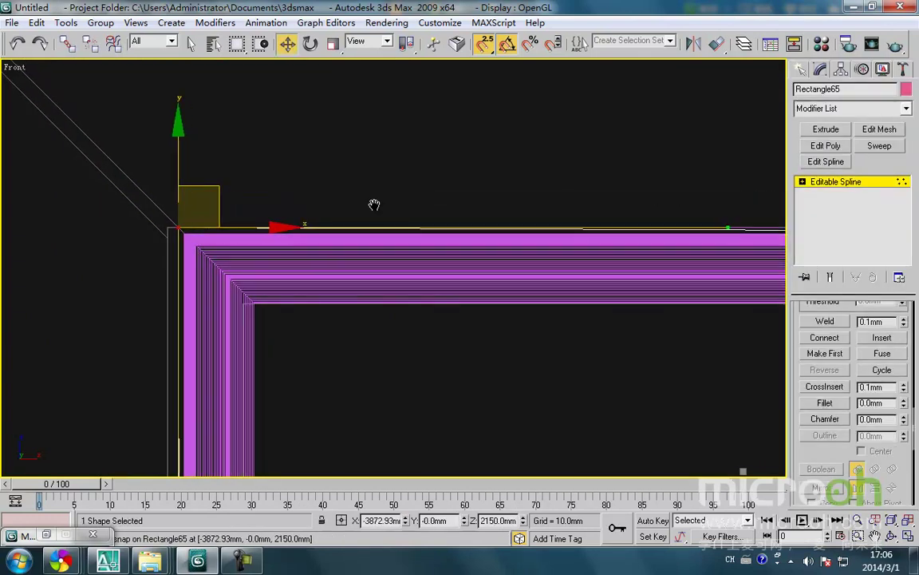
middle_drag(373, 203, 221, 210)
scroll(221, 210, down, 3)
scroll(407, 226, down, 1)
middle_drag(614, 224, 335, 269)
scroll(518, 269, up, 4)
drag(431, 265, 449, 274)
click(496, 318)
Snap the inner rectangle's lower-left vertex to the drawing's panel corner and leave vertex editing.
scroll(421, 316, down, 4)
scroll(380, 313, down, 3)
scroll(437, 218, up, 2)
scroll(349, 292, up, 3)
middle_drag(349, 291, 452, 242)
scroll(452, 242, up, 2)
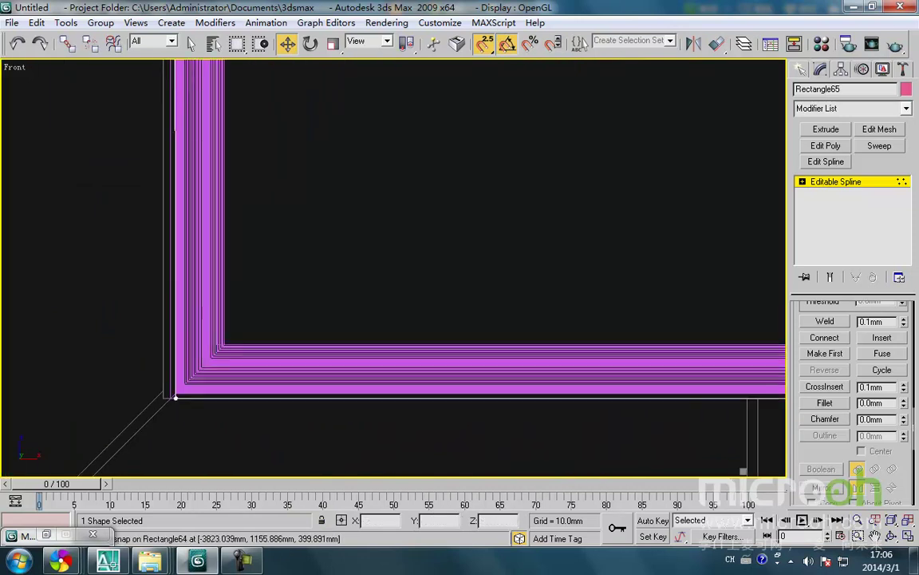
key(space)
drag(198, 426, 169, 400)
key(space)
click(234, 419)
scroll(238, 407, down, 4)
middle_drag(240, 399, 221, 436)
key(1)
click(273, 328)
Try to move the swept inner frame vertically from its lower-right corner, snapping to the drawing's inner panel line.
scroll(327, 299, down, 3)
scroll(414, 332, up, 7)
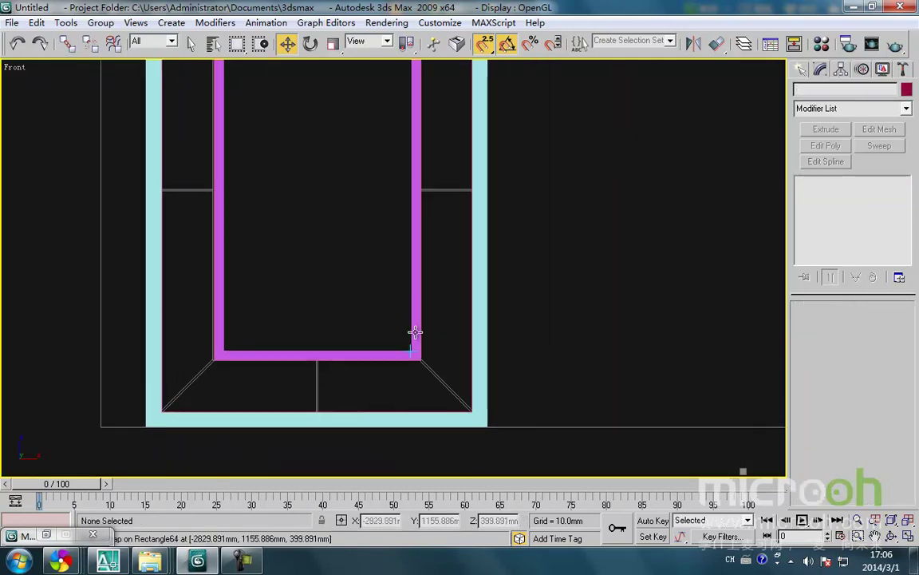
middle_drag(308, 368, 444, 377)
scroll(444, 376, down, 3)
click(379, 383)
key(space)
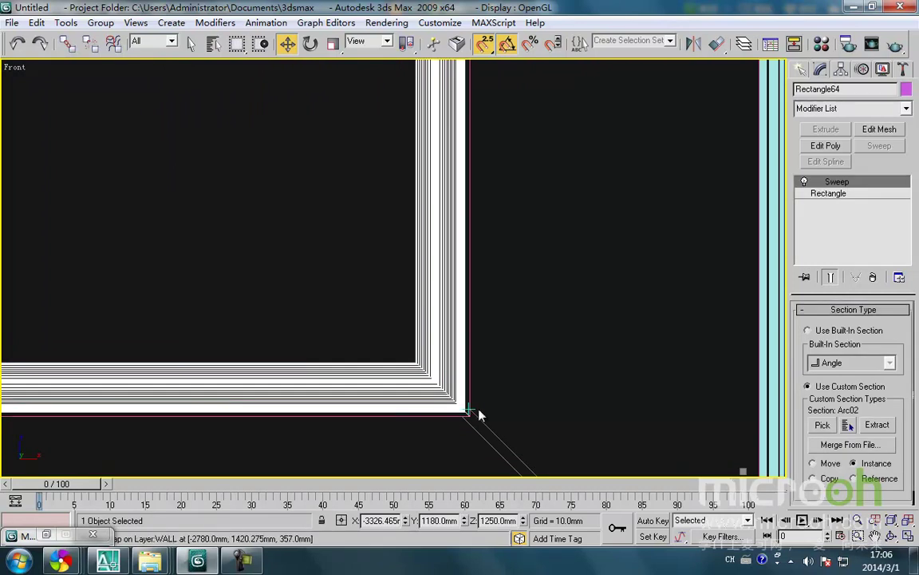
drag(468, 415, 391, 368)
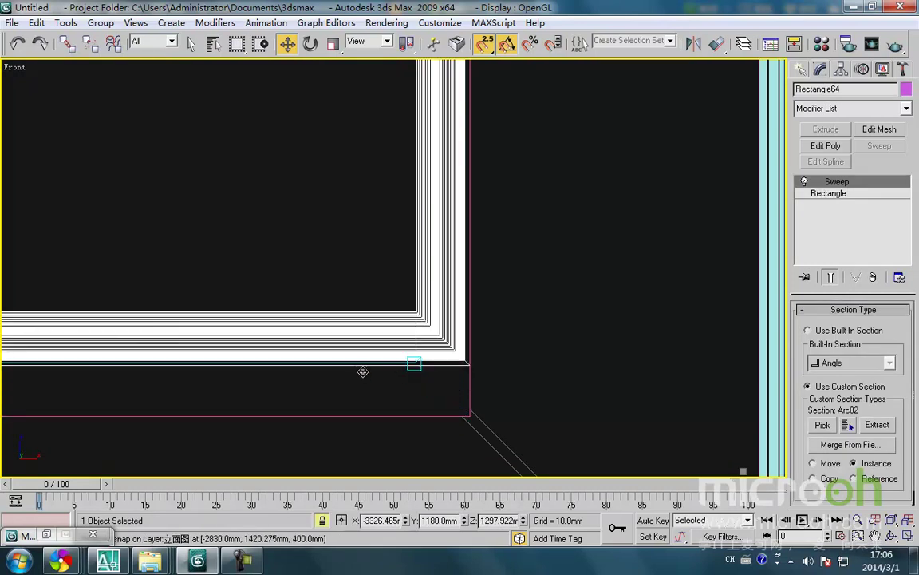
key(ctrl+z)
Examine the inner frame's lower-left corner against the drawing's panel outline.
scroll(279, 349, down, 6)
scroll(227, 322, up, 3)
middle_drag(231, 336, 592, 257)
scroll(476, 306, up, 3)
click(363, 416)
scroll(261, 376, up, 3)
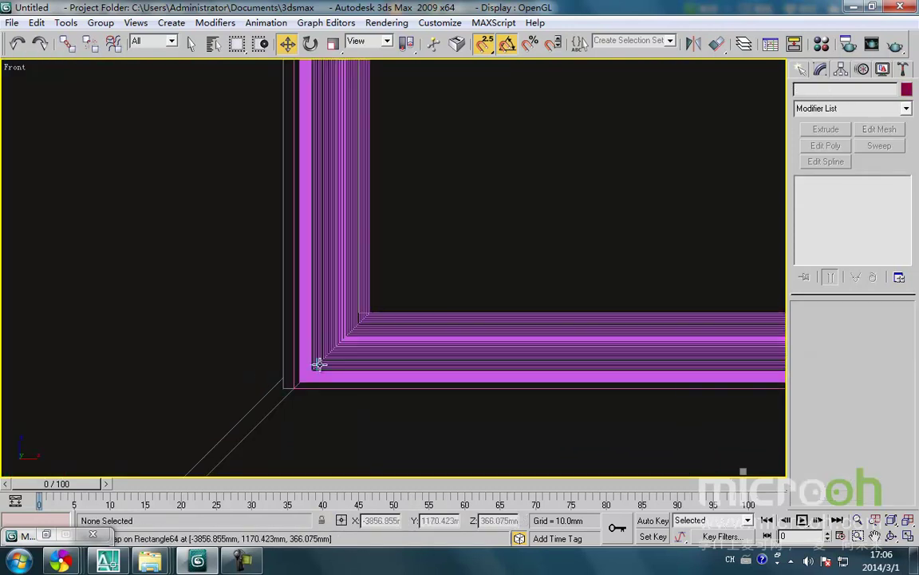
click(319, 365)
scroll(531, 296, down, 3)
scroll(544, 242, down, 6)
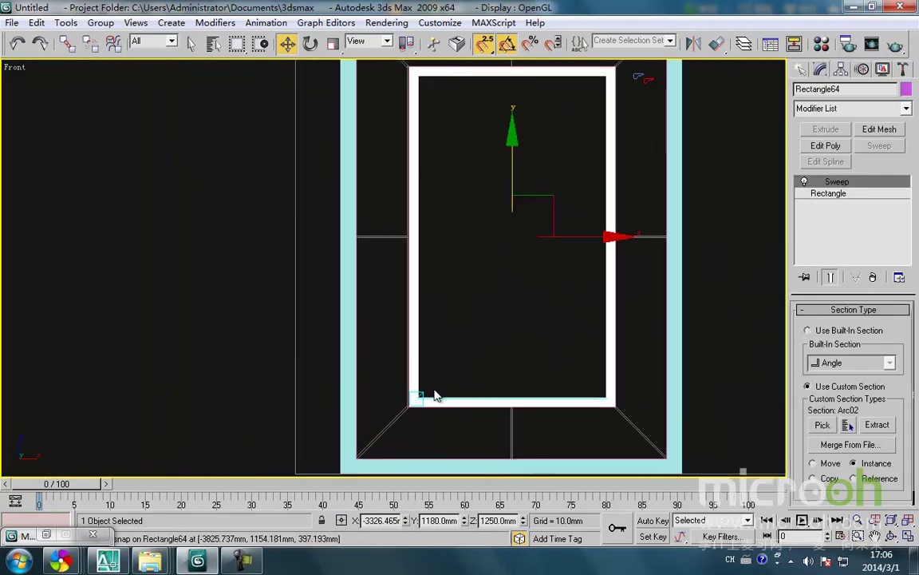
click(441, 342)
Select the double-rectangle shape and isolate it in the front view.
scroll(341, 226, up, 6)
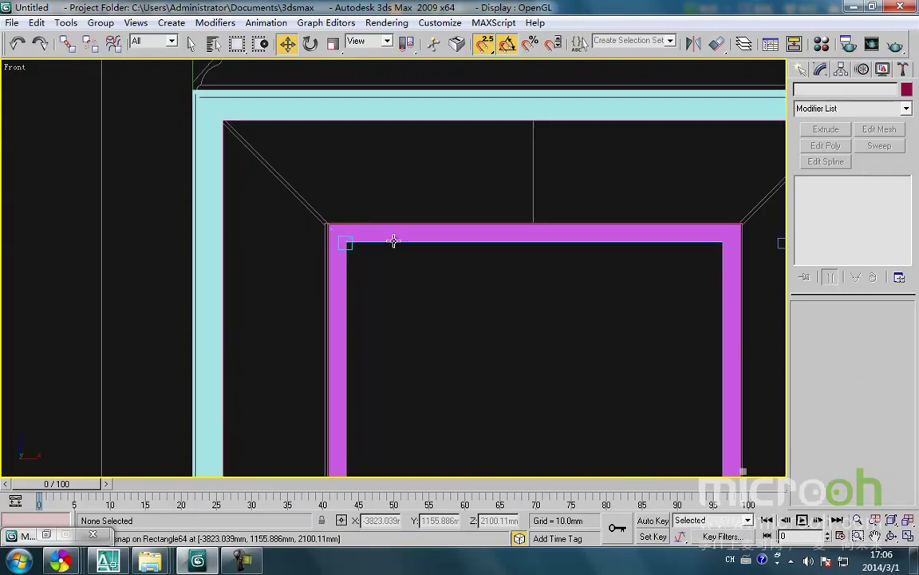
click(301, 231)
scroll(391, 275, down, 5)
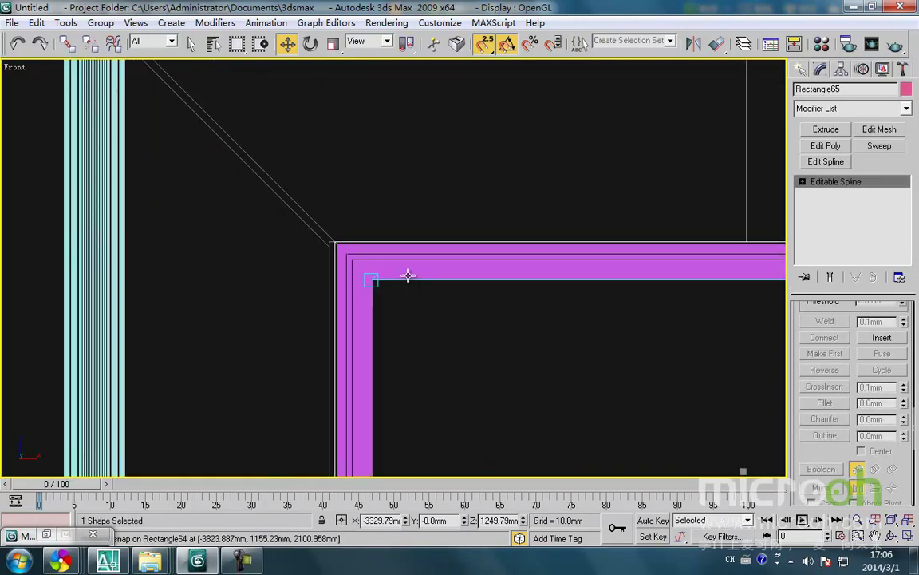
key(alt+q)
middle_drag(433, 331, 425, 349)
click(342, 387)
click(305, 388)
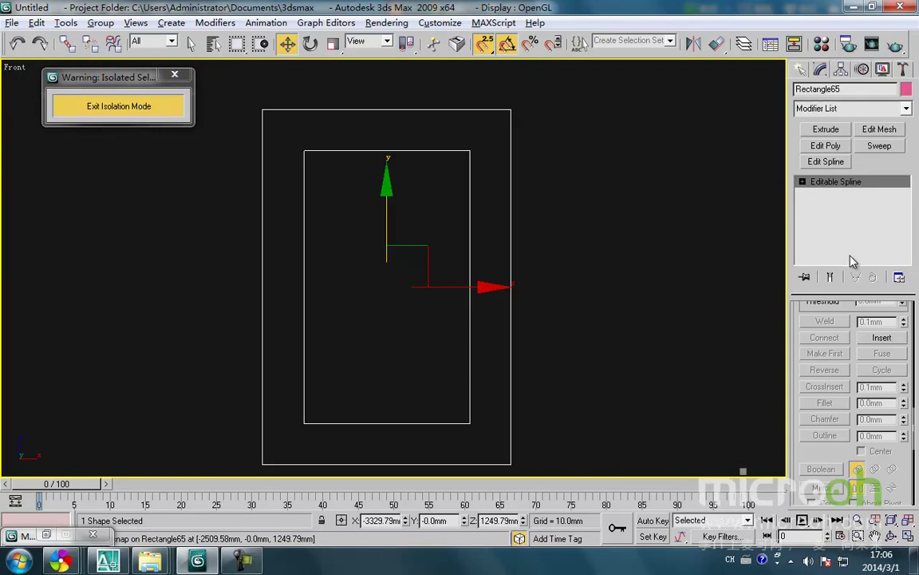
Apply an Edit Poly modifier to the isolated double-rectangle shape and compare its shaded and wireframe display.
click(826, 145)
middle_drag(396, 261, 391, 303)
key(F3)
key(F3)
key(F3)
key(F3)
key(F3)
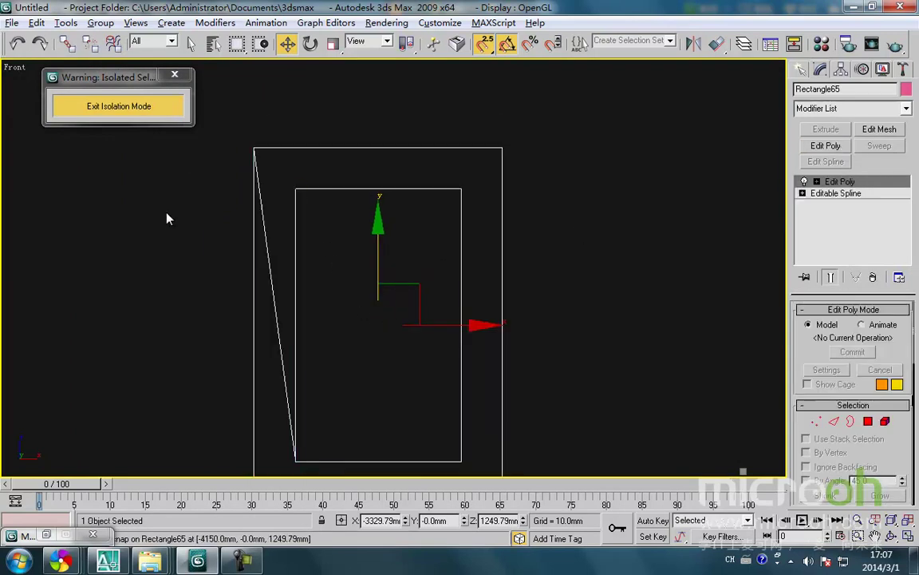
Check the mirror border's division lines in the AutoCAD drawing, and return to the isolated frame in 3ds Max.
click(107, 561)
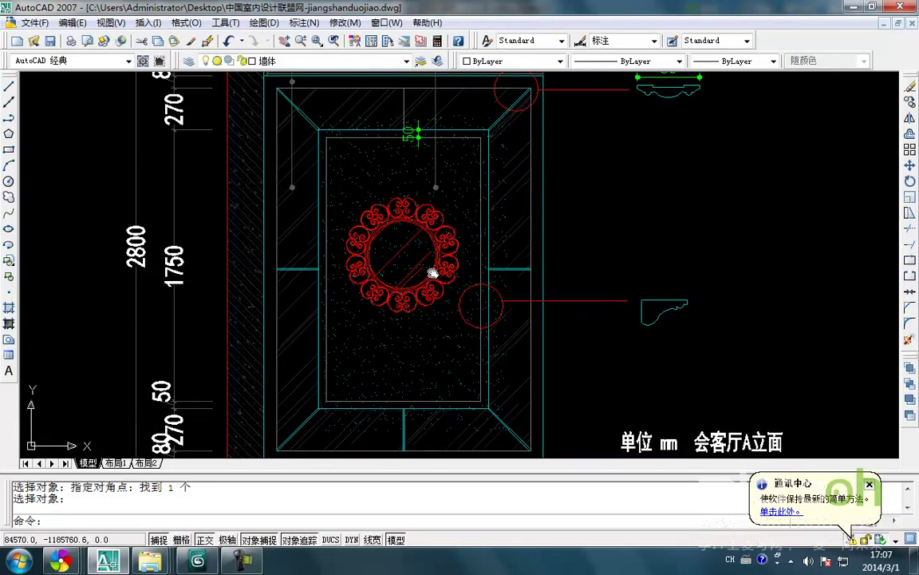
middle_drag(433, 270, 445, 207)
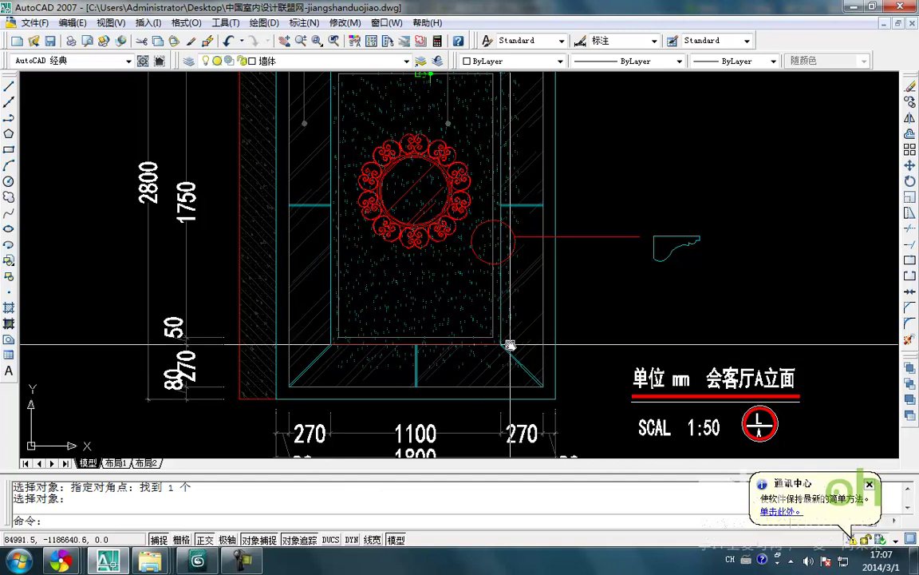
click(213, 567)
middle_drag(311, 333, 301, 356)
key(F3)
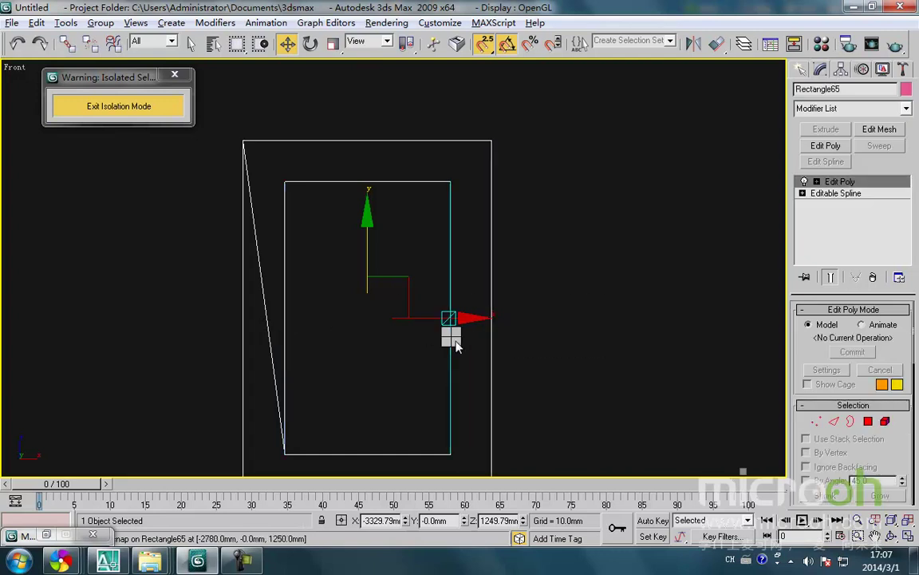
Quickslice the border diagonally through the upper-right corners of the inner and outer rectangles, using snaps.
scroll(470, 335, down, 2)
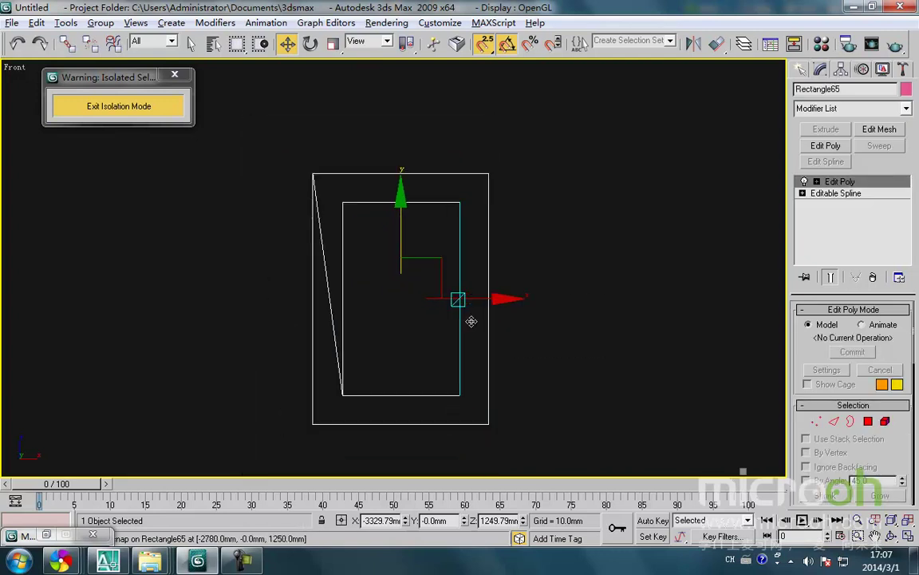
right_click(467, 327)
click(443, 223)
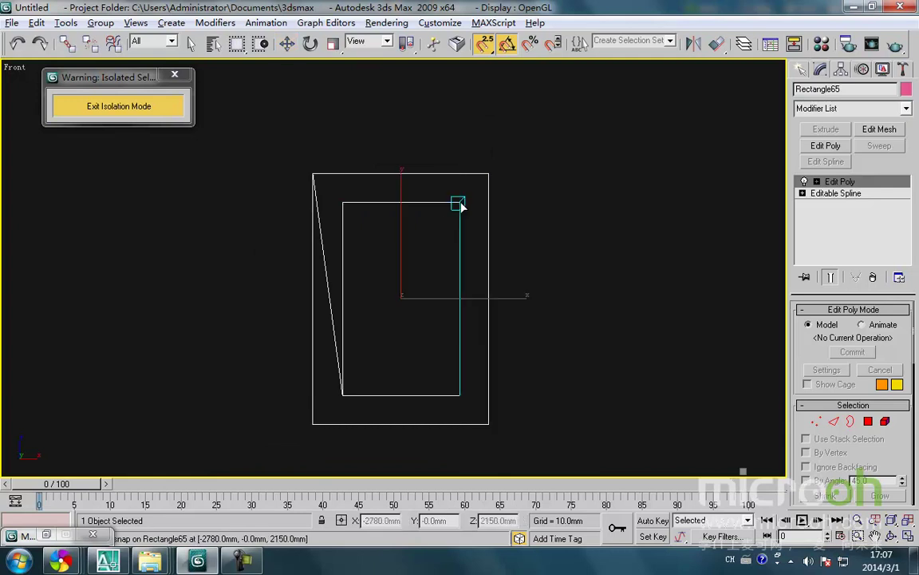
click(489, 174)
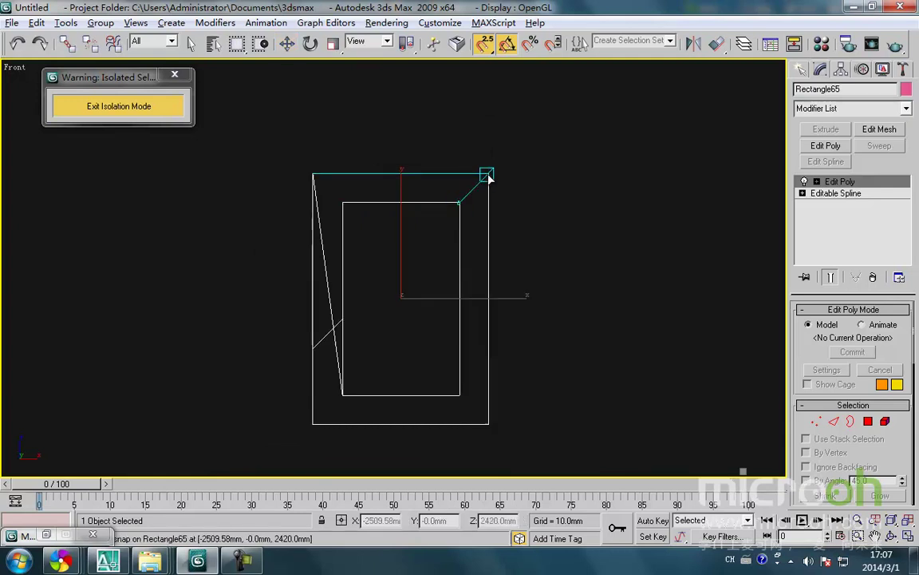
click(458, 204)
middle_drag(467, 248, 468, 191)
scroll(460, 232, up, 2)
click(426, 269)
click(469, 229)
scroll(468, 191, down, 3)
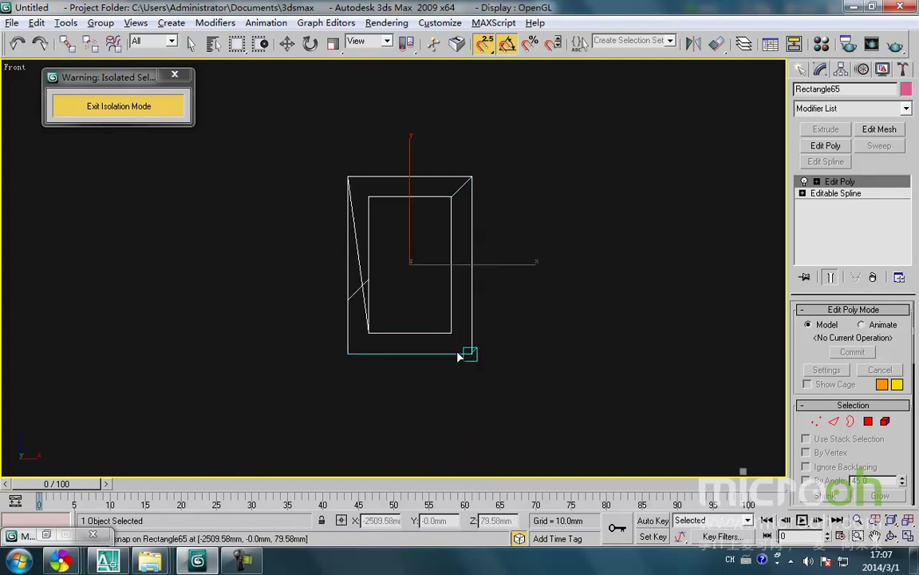
Quickslice the border diagonally through the lower-right and lower-left corners of the inner and outer rectangles.
scroll(459, 350, up, 3)
click(486, 358)
click(445, 317)
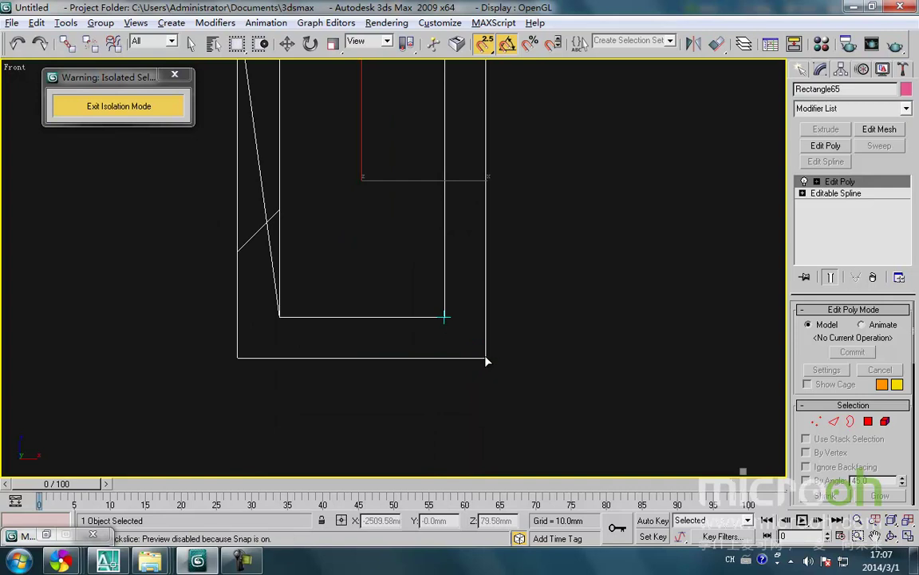
click(238, 358)
scroll(238, 359, down, 3)
scroll(264, 282, up, 3)
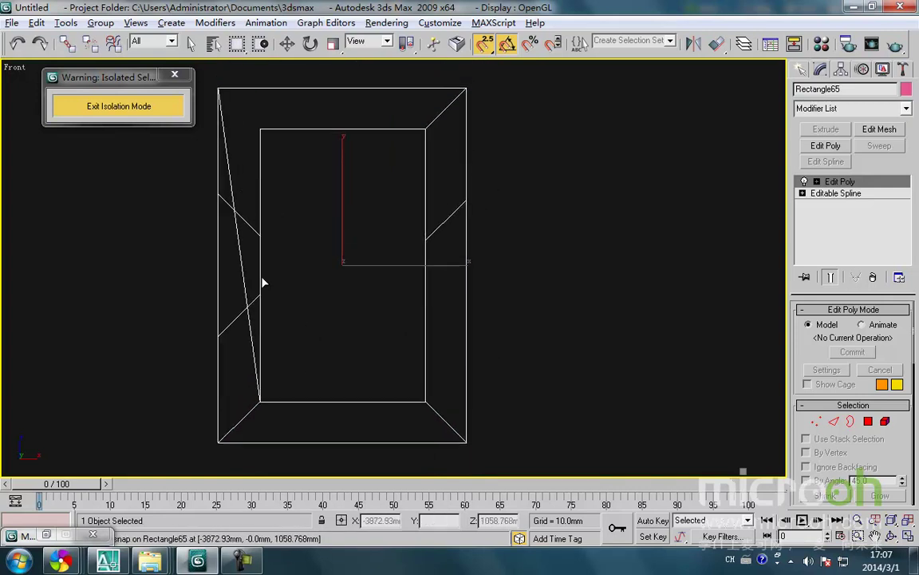
Quickslice the border horizontally and vertically through its middle, and diagonally through its upper-left corners.
click(217, 266)
click(343, 402)
mouse_move(338, 273)
middle_down()
mouse_move(331, 324)
mouse_move(331, 309)
mouse_move(341, 320)
mouse_move(339, 265)
middle_up()
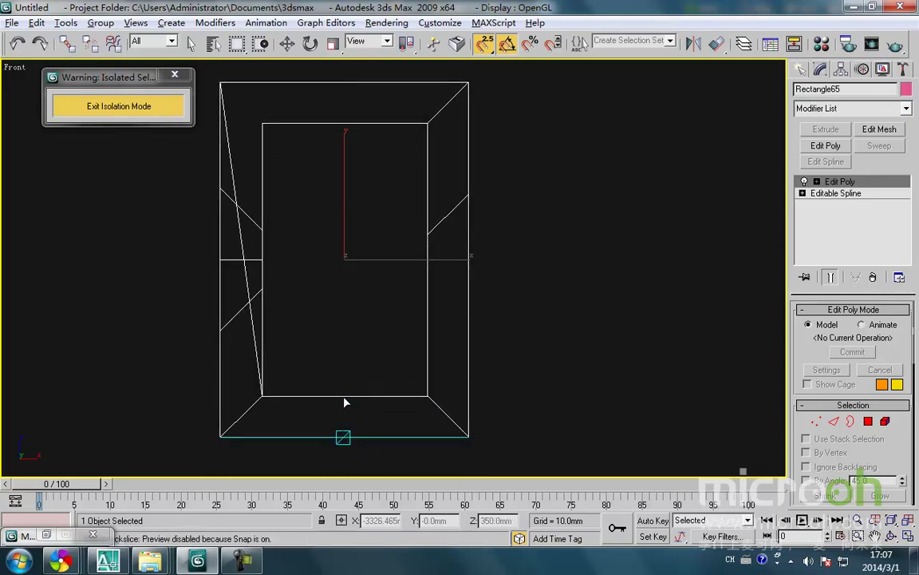
middle_drag(328, 222, 348, 345)
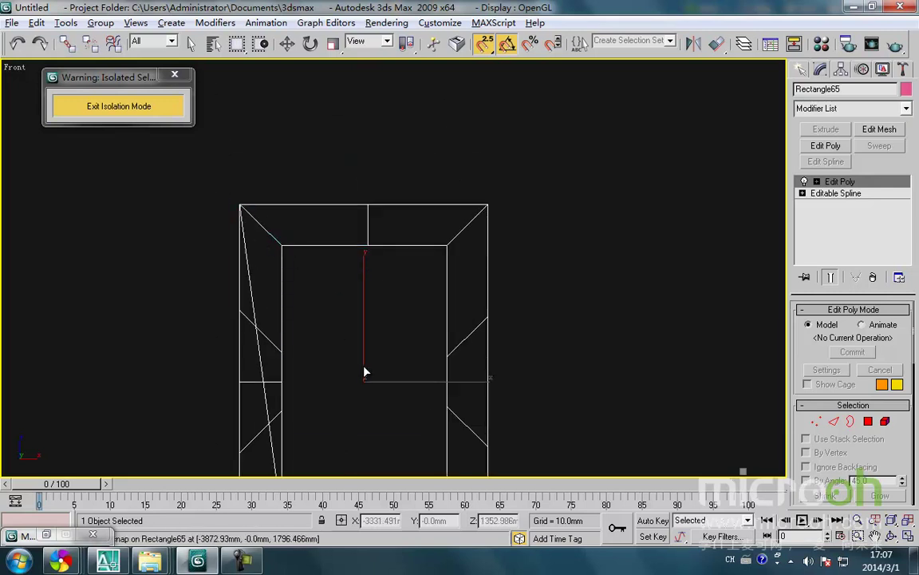
scroll(352, 311, down, 4)
scroll(359, 330, up, 2)
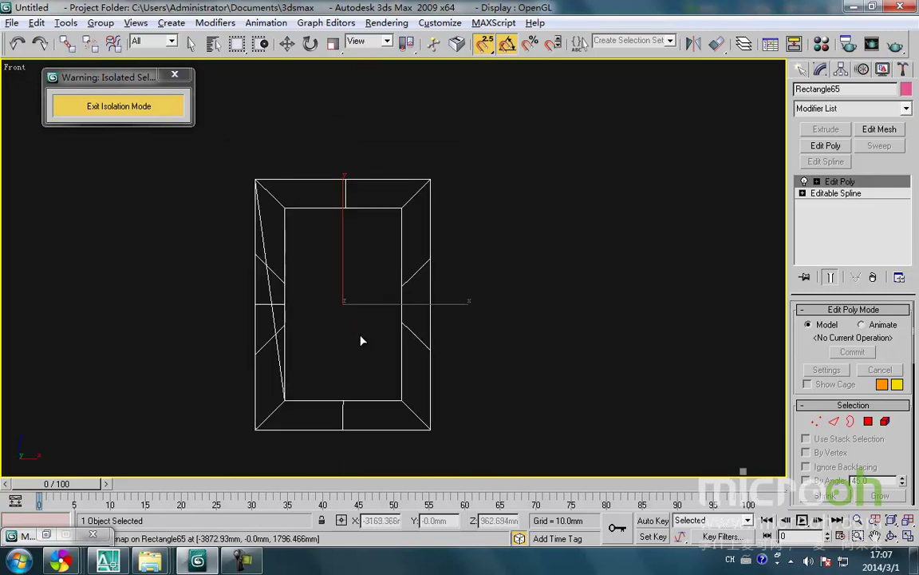
scroll(360, 341, up, 2)
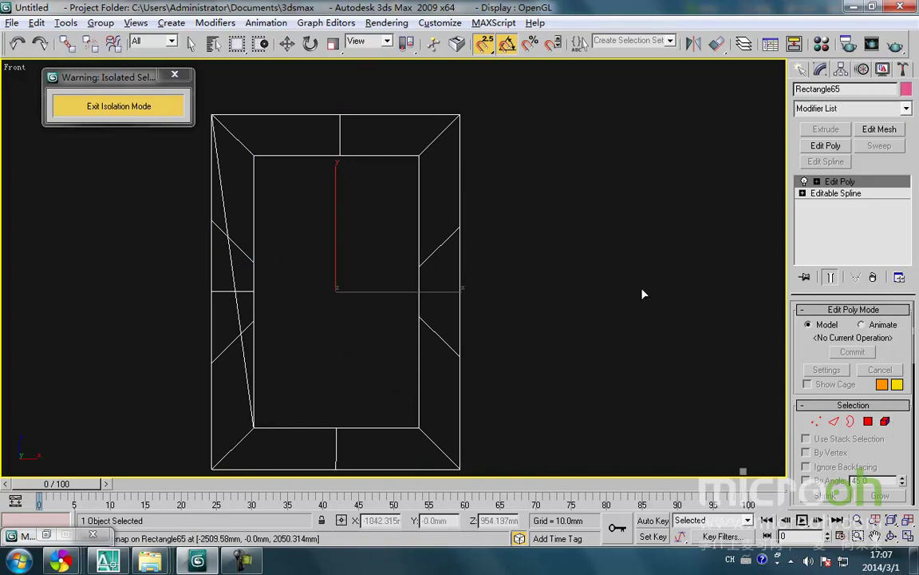
middle_drag(259, 213, 269, 321)
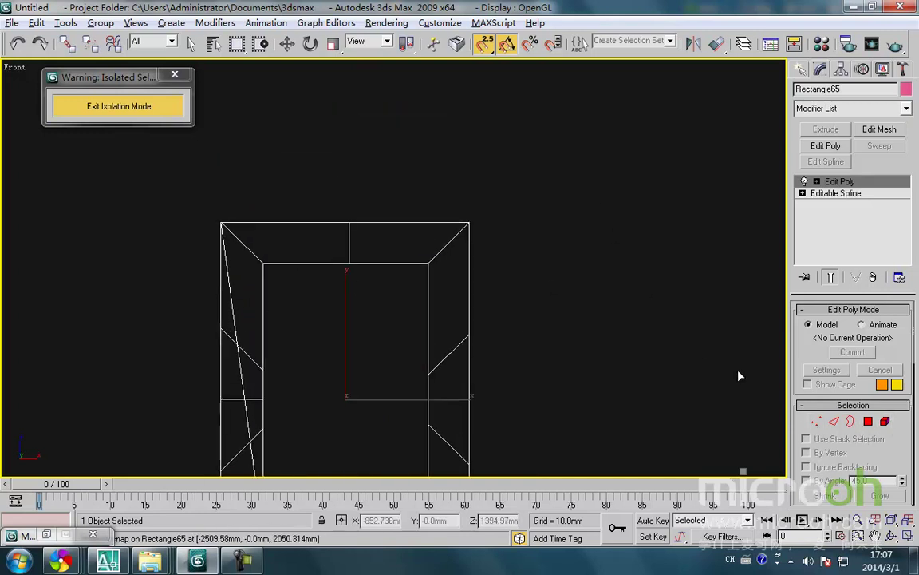
scroll(487, 284, up, 3)
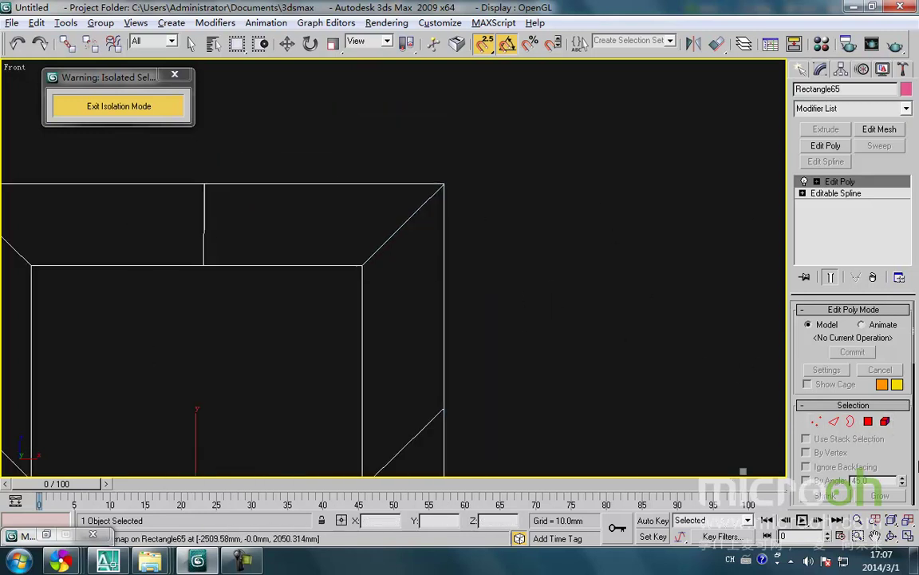
End Quickslice at the Edge level of Edit Poly and clear the selection of sliced edges.
click(834, 421)
scroll(439, 227, down, 3)
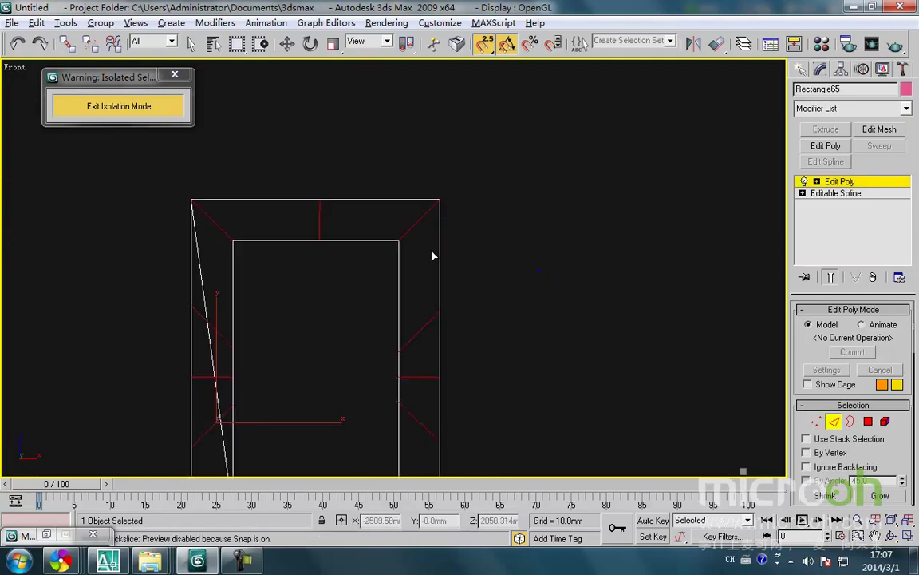
key(w)
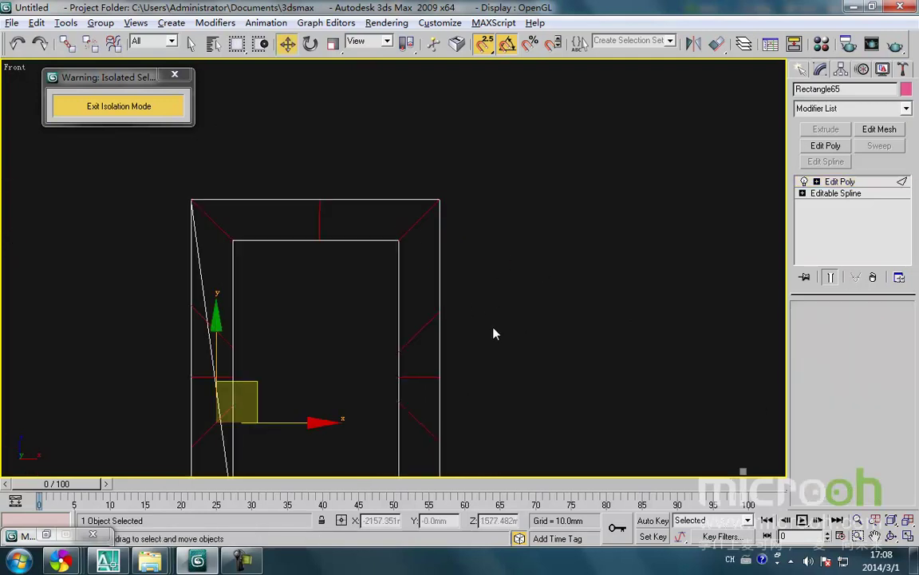
click(495, 330)
middle_drag(442, 327, 451, 288)
scroll(451, 288, down, 2)
scroll(625, 330, up, 2)
click(359, 275)
click(834, 421)
Straighten the vertical middle division lines in the border's upper and lower strips by snapping their vertices into alignment.
middle_drag(249, 226, 292, 299)
scroll(292, 300, up, 2)
middle_drag(297, 206, 296, 275)
key(1)
click(300, 264)
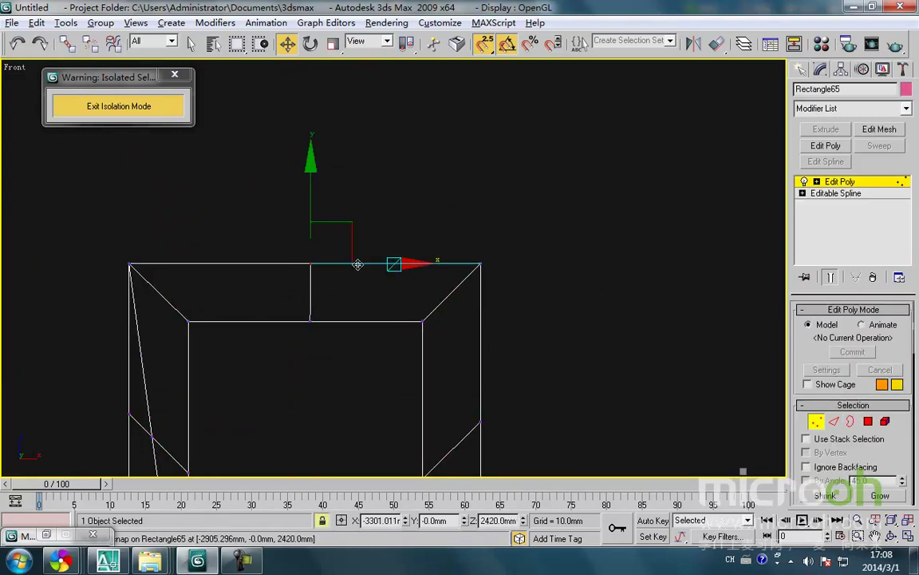
middle_drag(310, 321, 320, 261)
scroll(327, 332, down, 2)
scroll(353, 325, up, 3)
click(344, 295)
drag(344, 296, 342, 376)
click(372, 420)
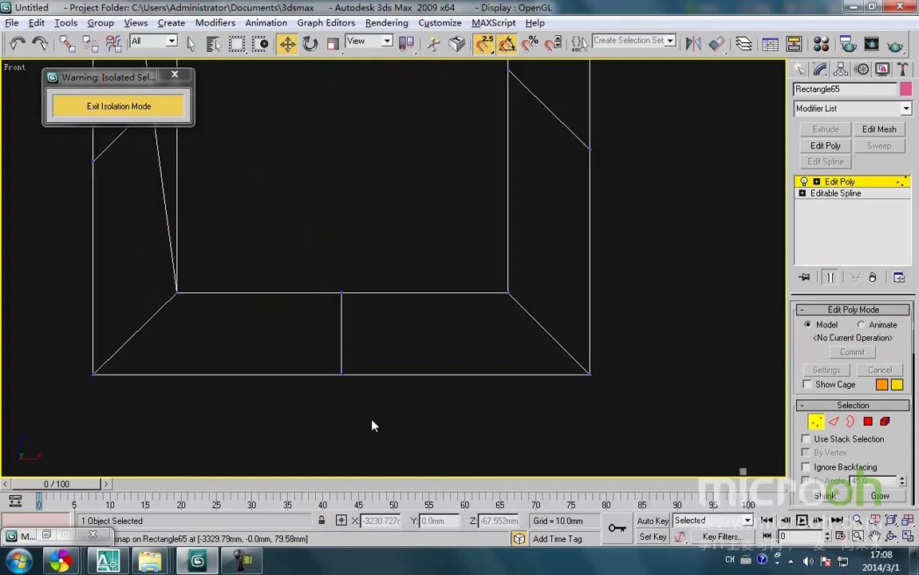
Select the border's four corner diagonals and the middle division edge on each of its four sides.
click(834, 421)
click(541, 327)
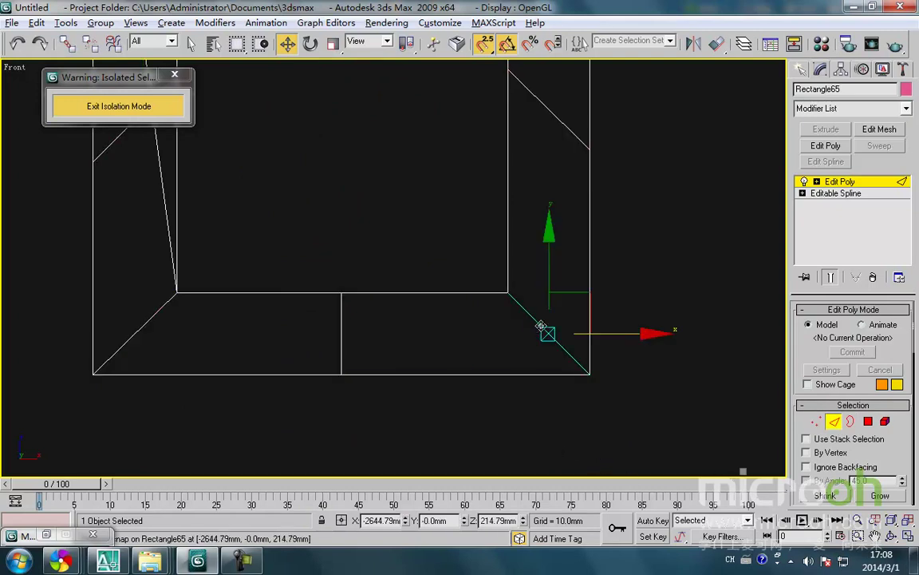
ctrl+click(342, 344)
middle_drag(240, 322, 371, 355)
ctrl+click(265, 364)
middle_drag(255, 253, 287, 458)
middle_drag(312, 238, 179, 298)
click(588, 300)
middle_drag(588, 300, 599, 344)
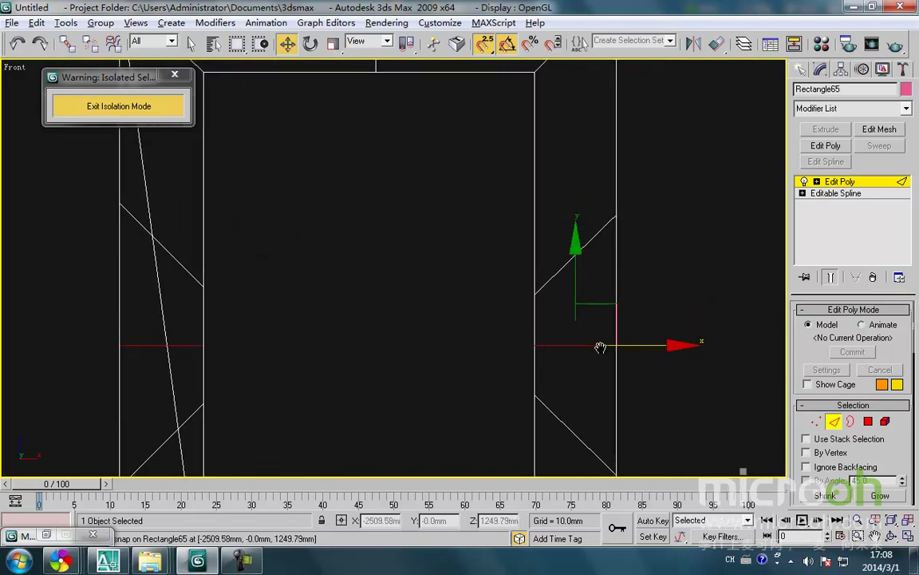
scroll(599, 345, down, 4)
middle_drag(475, 261, 468, 303)
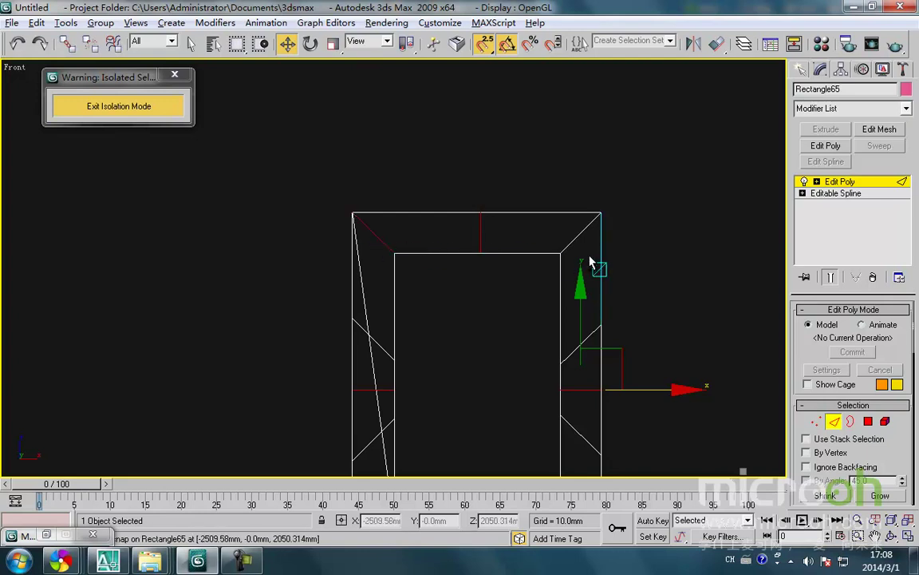
ctrl+click(573, 232)
middle_drag(561, 257, 529, 189)
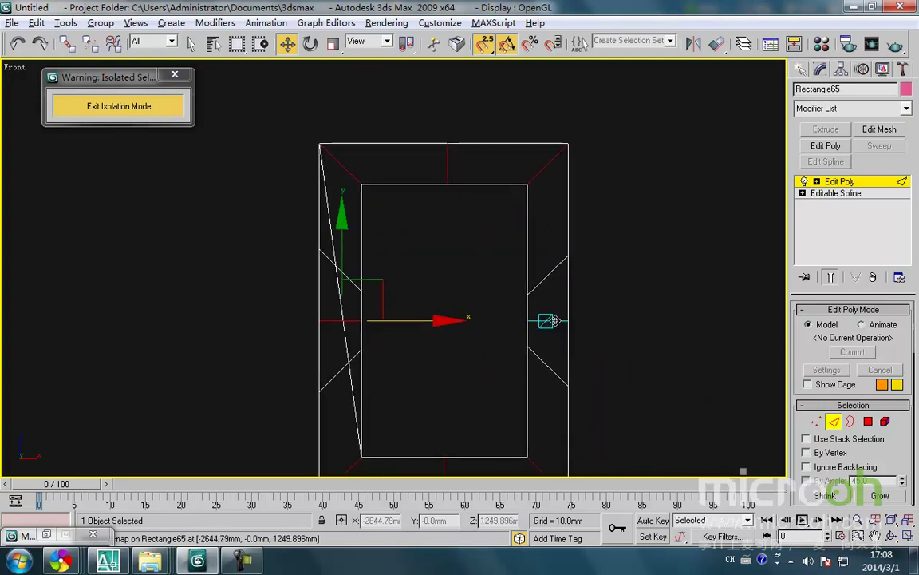
Try an Edit Mesh modifier on the border, look through its edge commands, and undo the modifier.
right_click(553, 320)
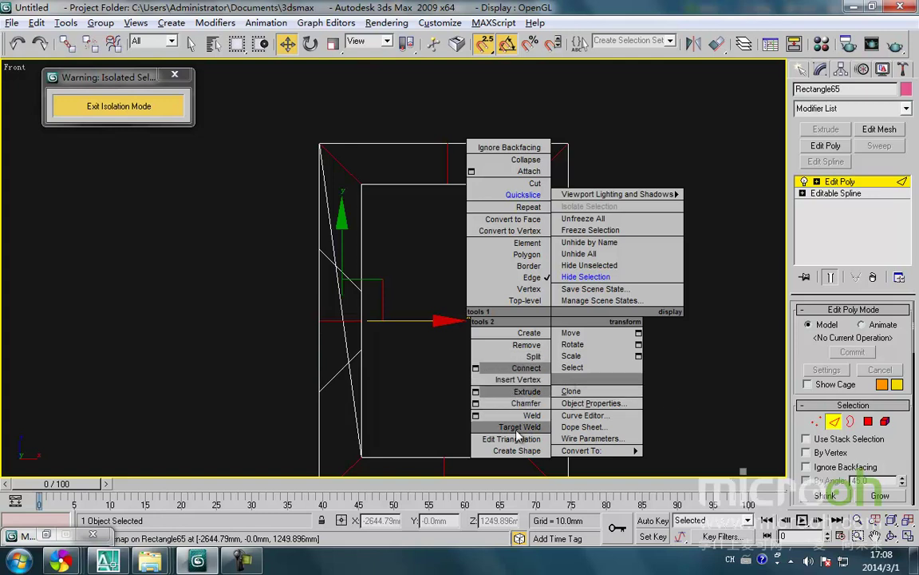
click(697, 369)
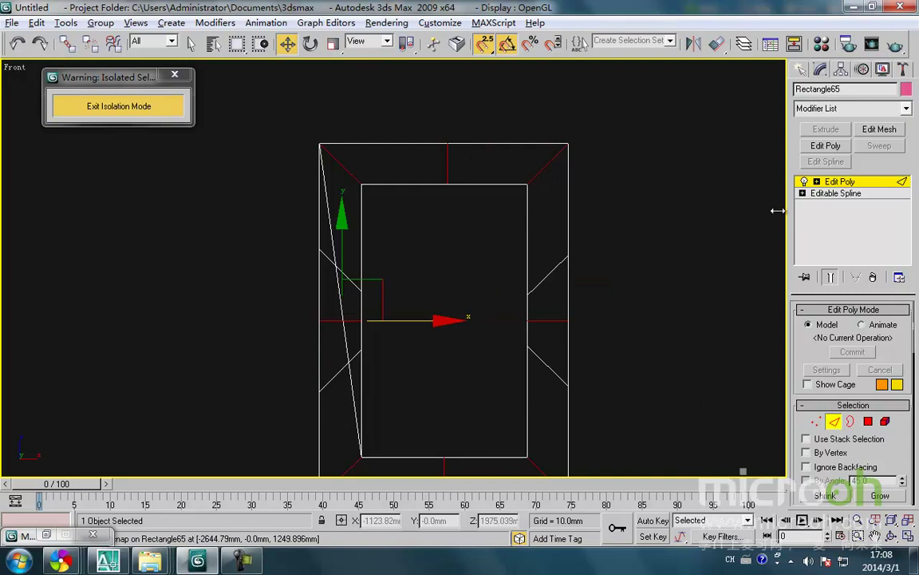
click(880, 129)
click(834, 308)
scroll(523, 345, up, 3)
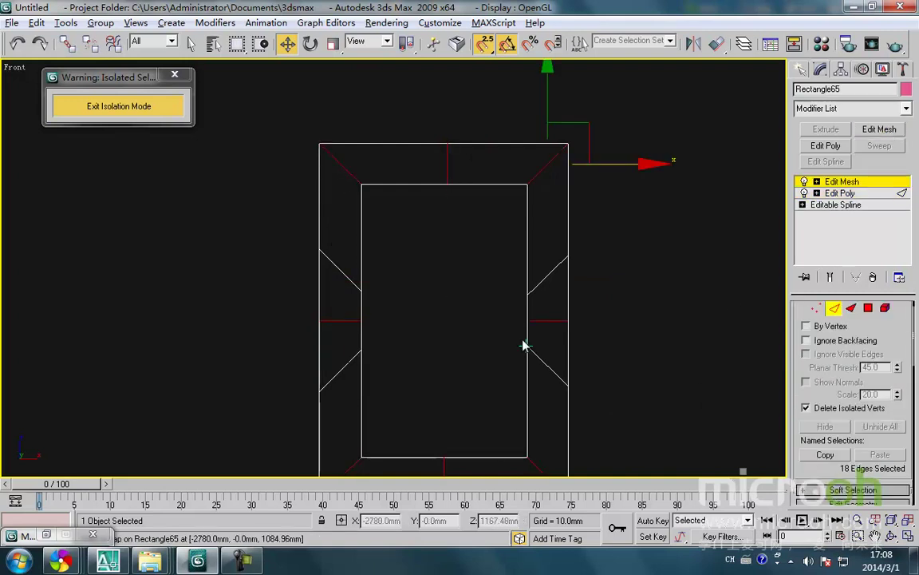
scroll(468, 273, down, 3)
scroll(585, 248, up, 8)
scroll(593, 246, down, 5)
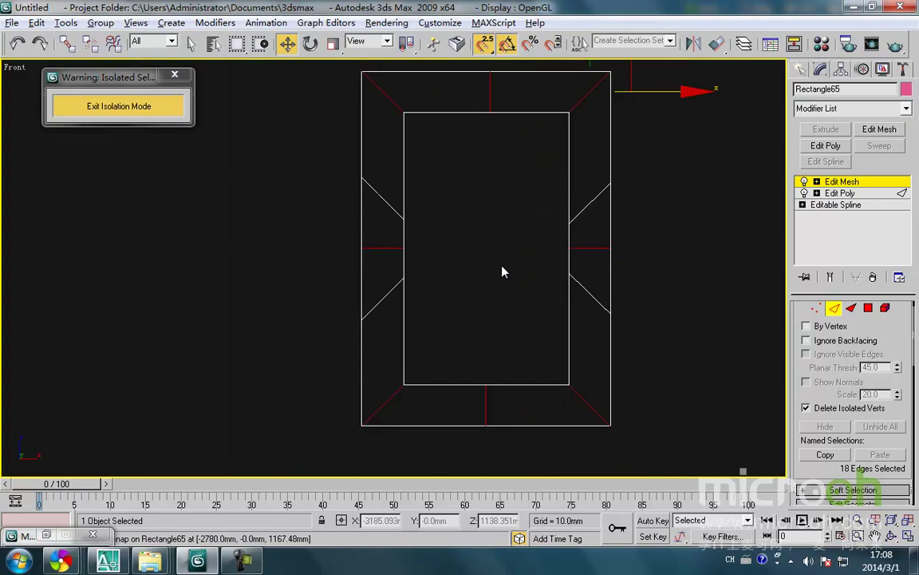
right_click(577, 244)
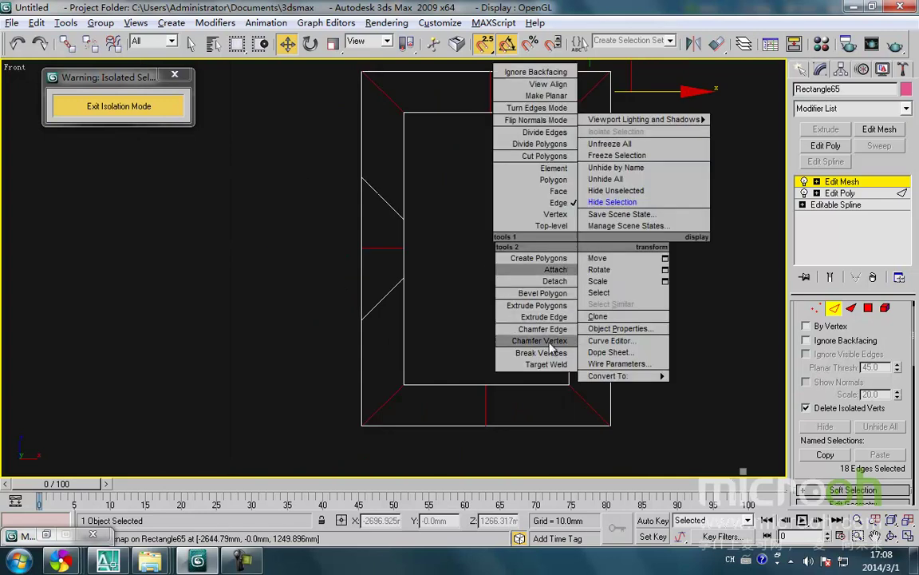
click(708, 315)
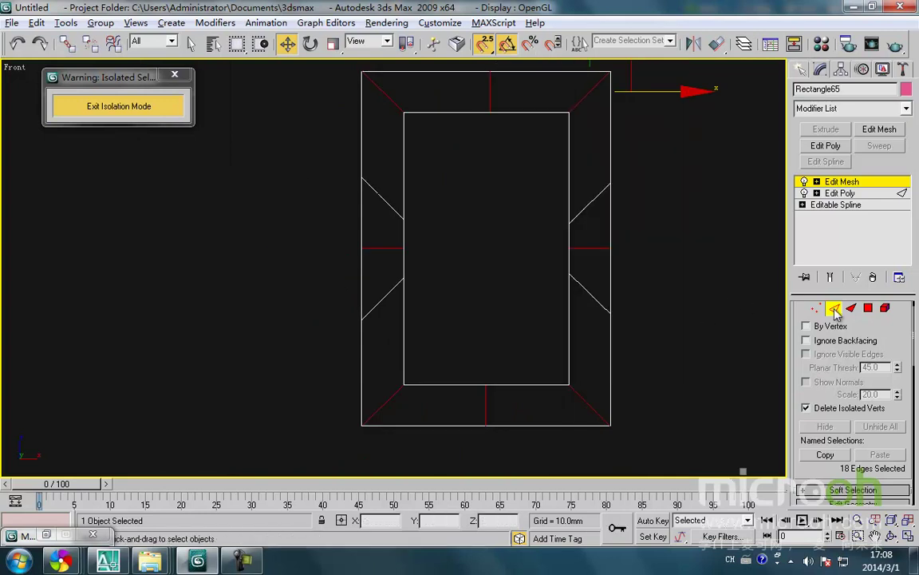
scroll(531, 352, up, 3)
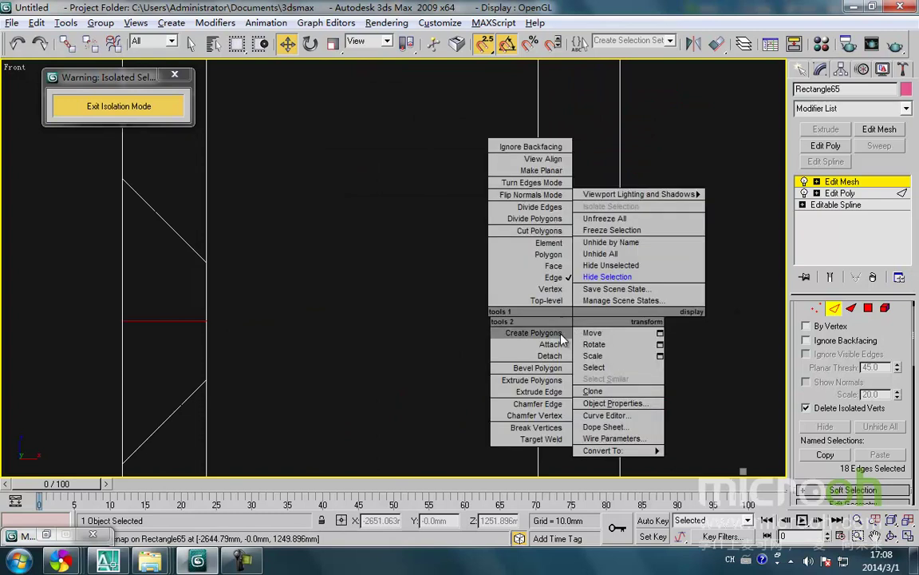
click(671, 353)
key(ctrl+z)
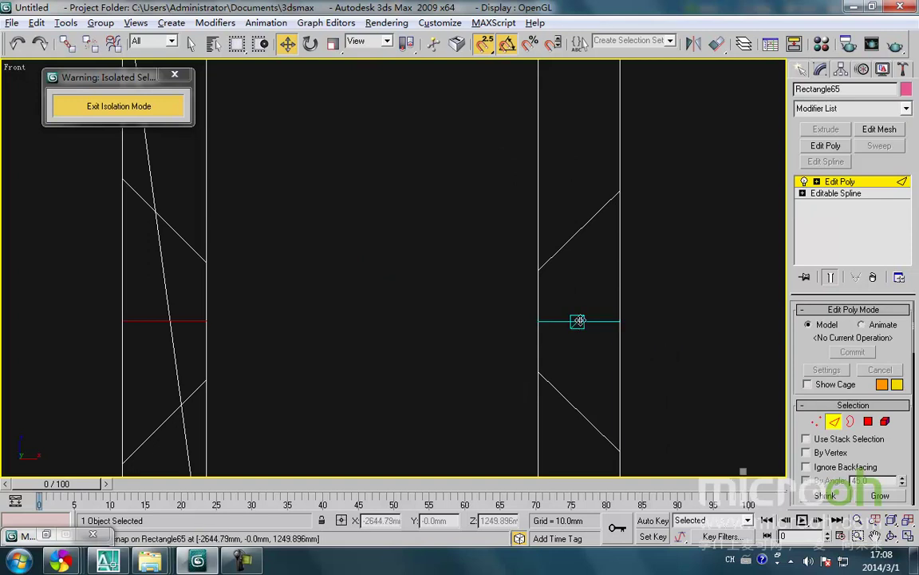
Open the Extrude Edges settings for the selected division edges.
right_click(578, 320)
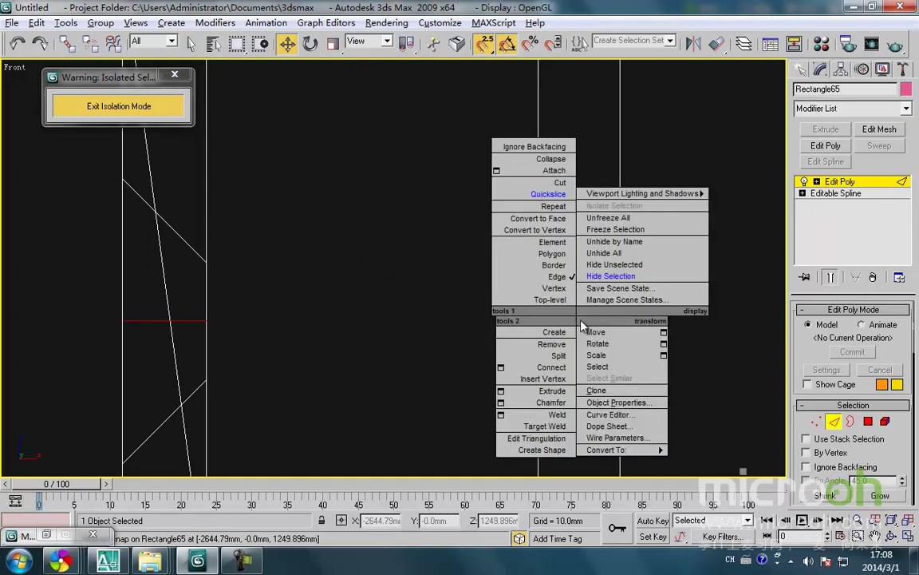
click(500, 392)
drag(479, 232, 424, 289)
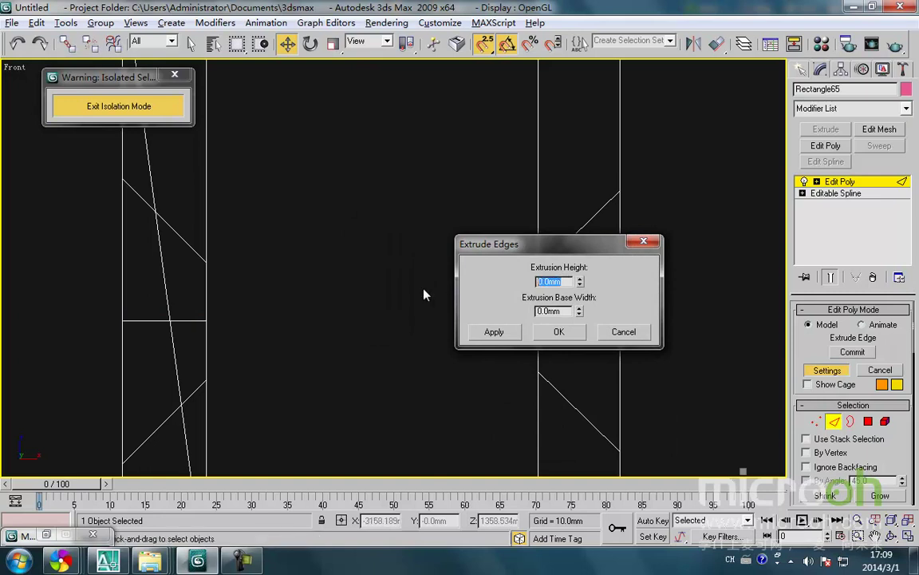
key(BackSpace)
Switch to AutoCAD and measure the width of the border's lower middle groove with the distance command.
click(105, 562)
scroll(394, 262, down, 2)
mouse_move(398, 223)
middle_down()
mouse_move(437, 330)
mouse_move(391, 341)
mouse_move(396, 219)
middle_up()
scroll(480, 318, up, 4)
scroll(415, 328, down, 1)
scroll(437, 328, up, 3)
text(c)
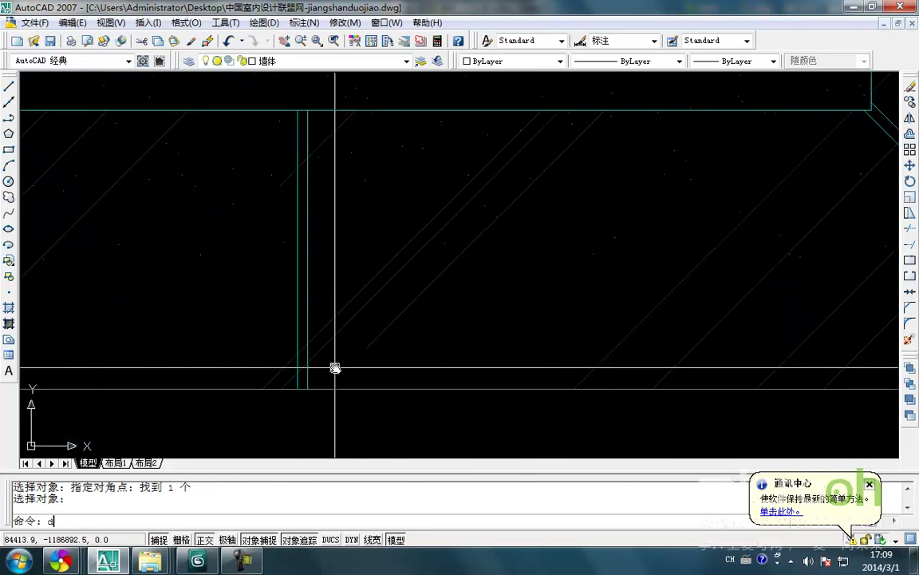
text(i)
key(Return)
click(297, 389)
click(307, 389)
click(296, 424)
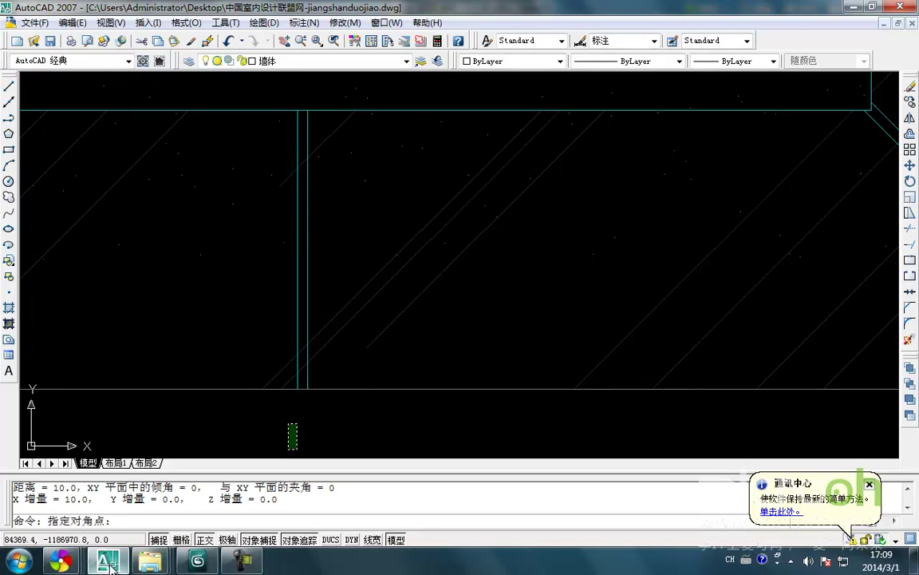
In 3ds Max, extrude the selected border division edges with a height of -5 mm and a base width of 10 mm.
click(197, 561)
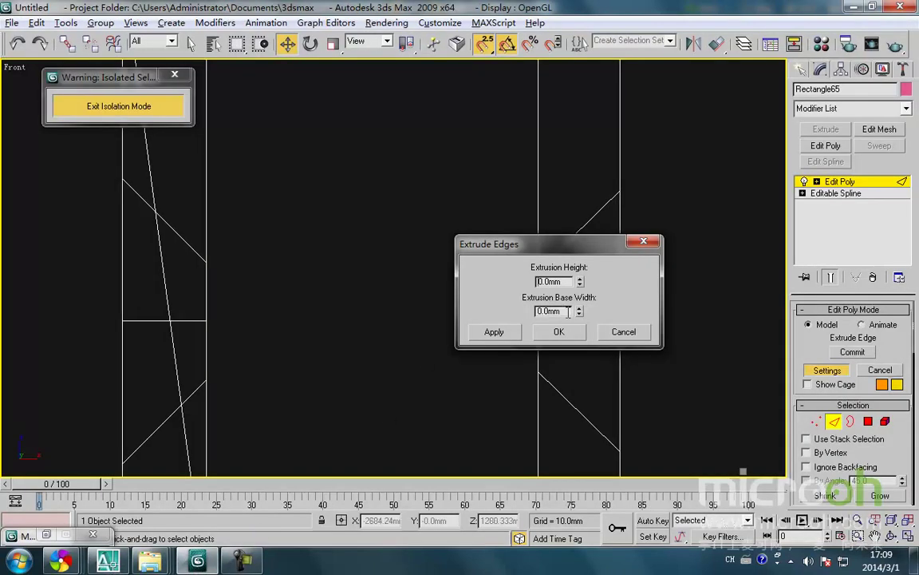
text(10)
key(Return)
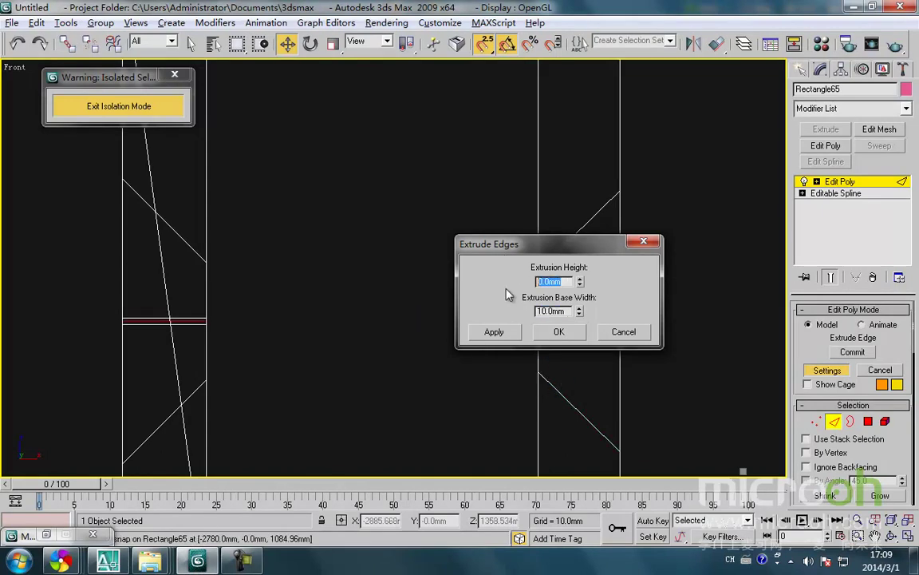
key(Return)
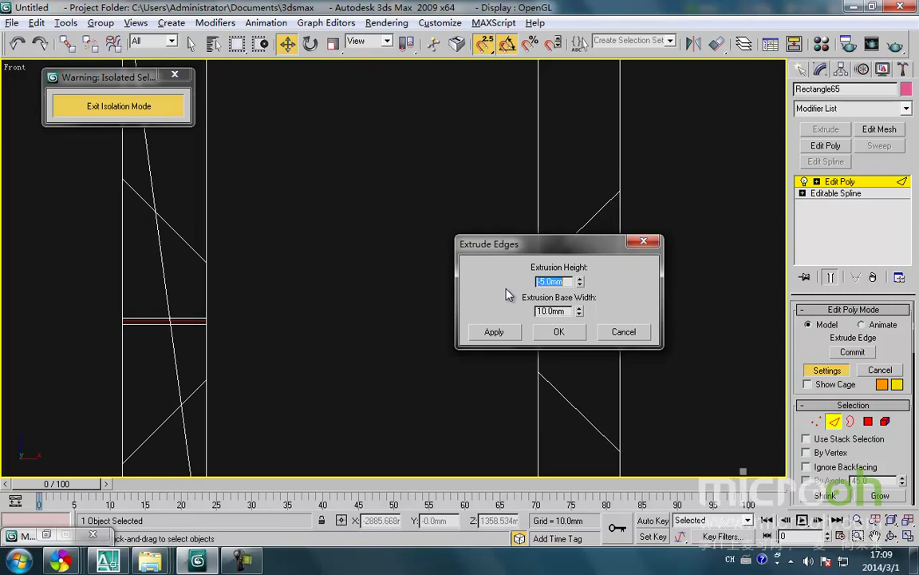
click(572, 336)
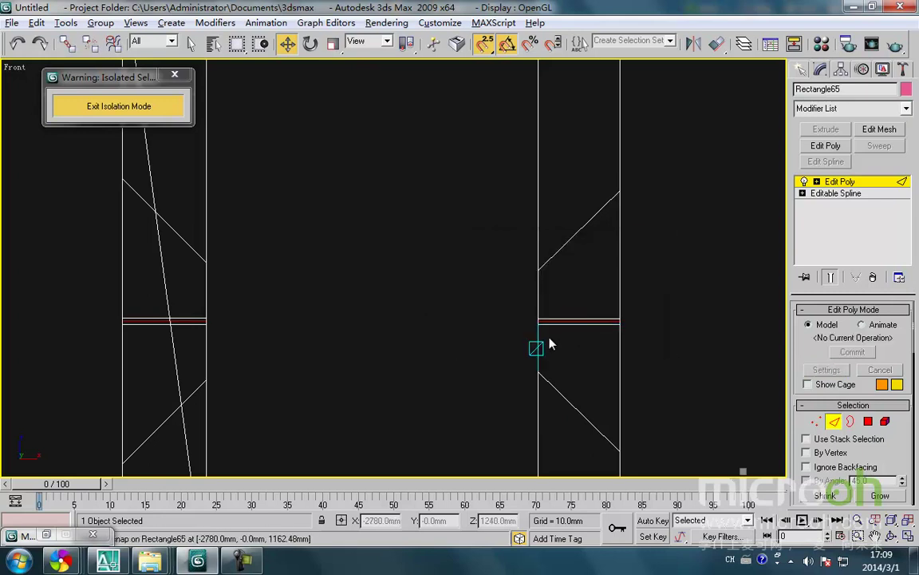
Examine the extruded grooves around the whole border in shaded display, from an angle and from the front.
scroll(542, 341, down, 5)
alt+middle_drag(453, 394, 508, 432)
scroll(370, 193, up, 10)
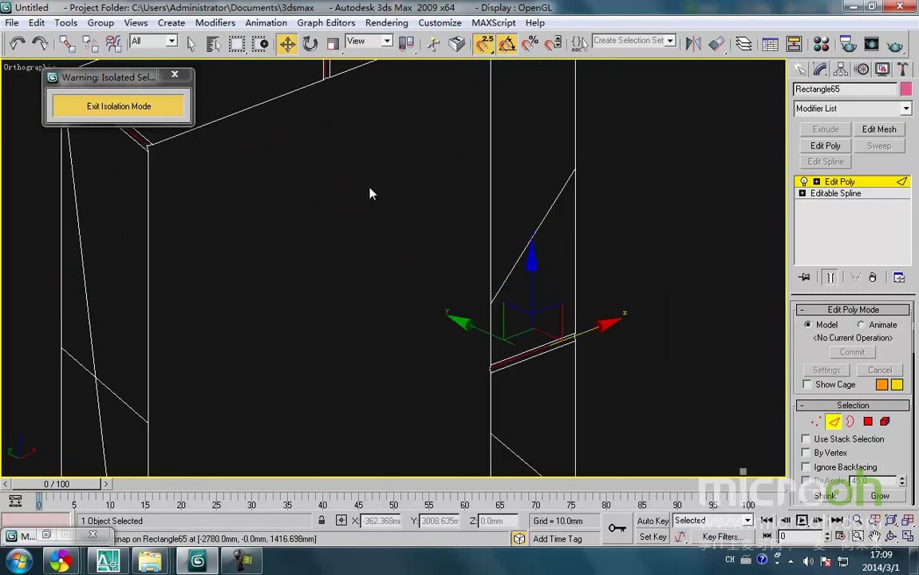
middle_drag(413, 312, 403, 372)
key(F3)
scroll(377, 375, down, 6)
scroll(453, 305, down, 3)
middle_drag(439, 344, 459, 232)
alt+middle_drag(489, 363, 403, 327)
scroll(402, 327, up, 3)
key(f)
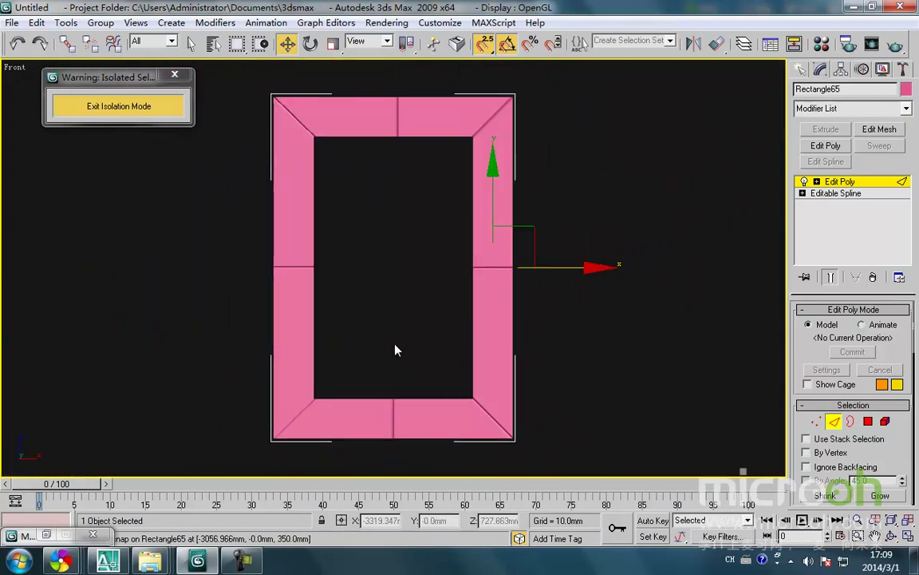
Exit isolation mode and compare the border's lower grooves with the surrounding frames in shaded and wireframe display.
scroll(424, 353, up, 5)
scroll(416, 287, down, 1)
click(150, 109)
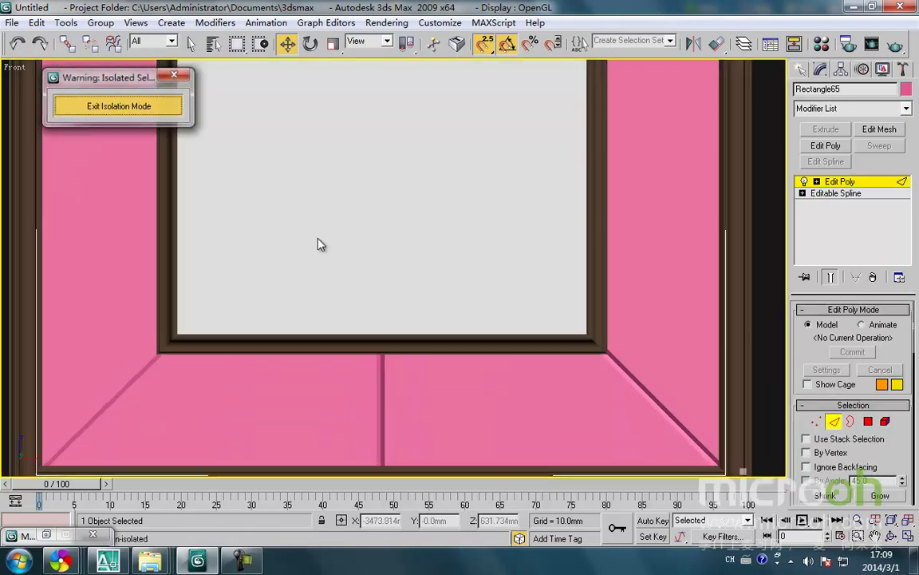
scroll(335, 244, down, 2)
key(F3)
scroll(384, 386, up, 2)
scroll(384, 386, up, 1)
middle_drag(375, 352, 367, 386)
scroll(367, 387, down, 1)
middle_drag(329, 334, 394, 343)
scroll(393, 338, down, 1)
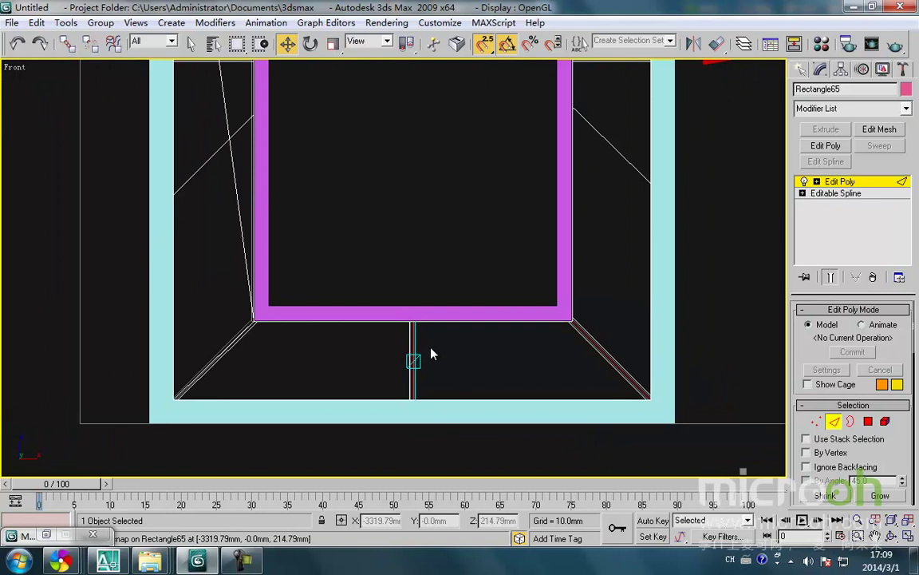
scroll(430, 347, up, 3)
Undo the border's edge extrusion and isolate the border again.
key(shift+e)
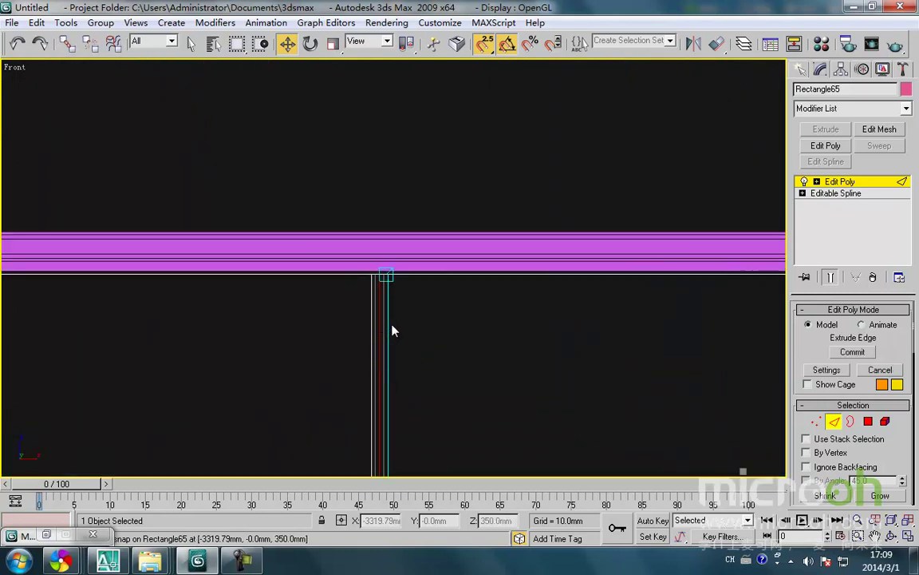
key(ctrl+z)
middle_drag(412, 317, 422, 292)
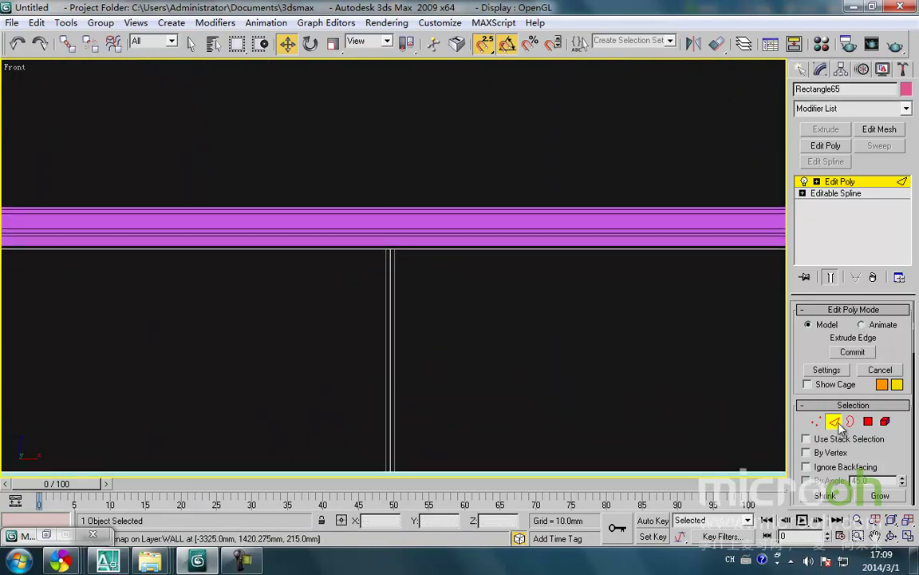
scroll(423, 392, down, 5)
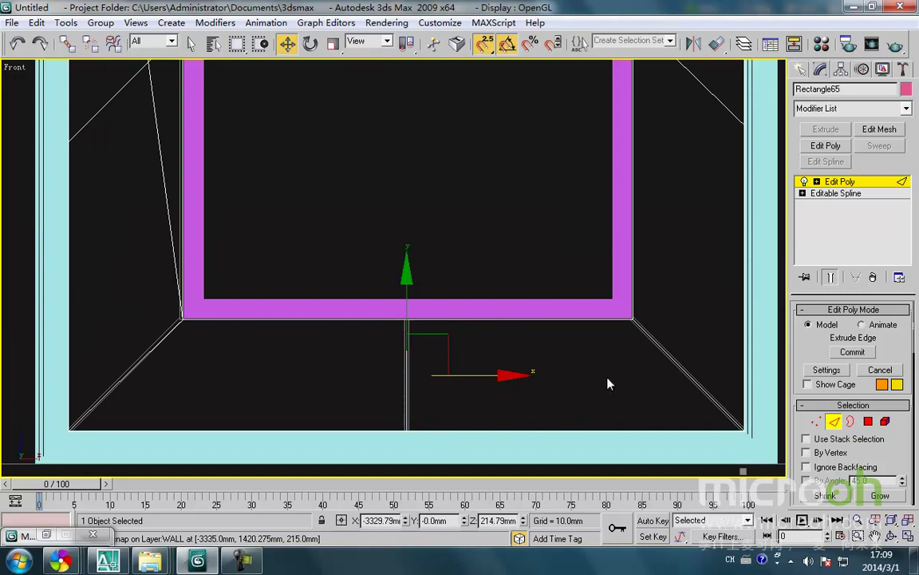
key(alt+q)
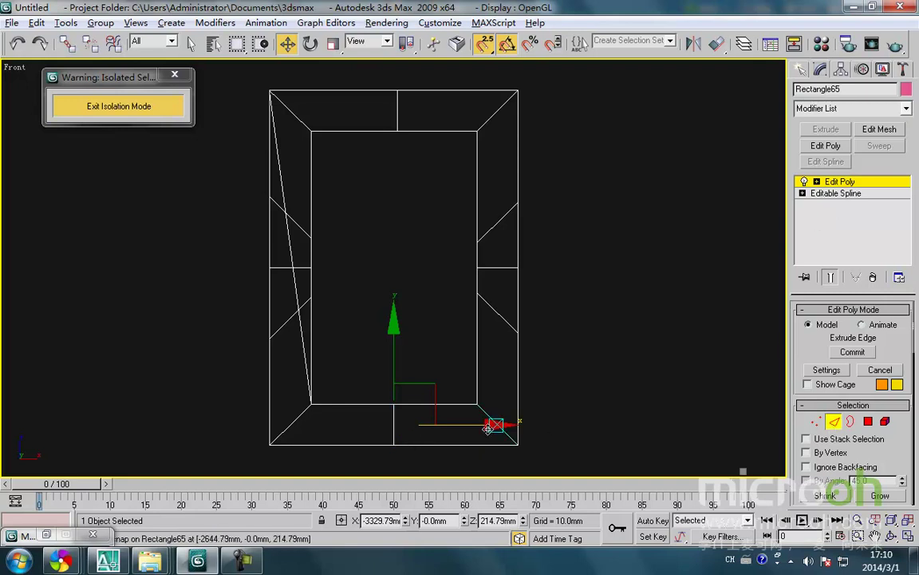
Check the border's lower middle and corner division edges one by one, from the front and from an angle.
click(392, 426)
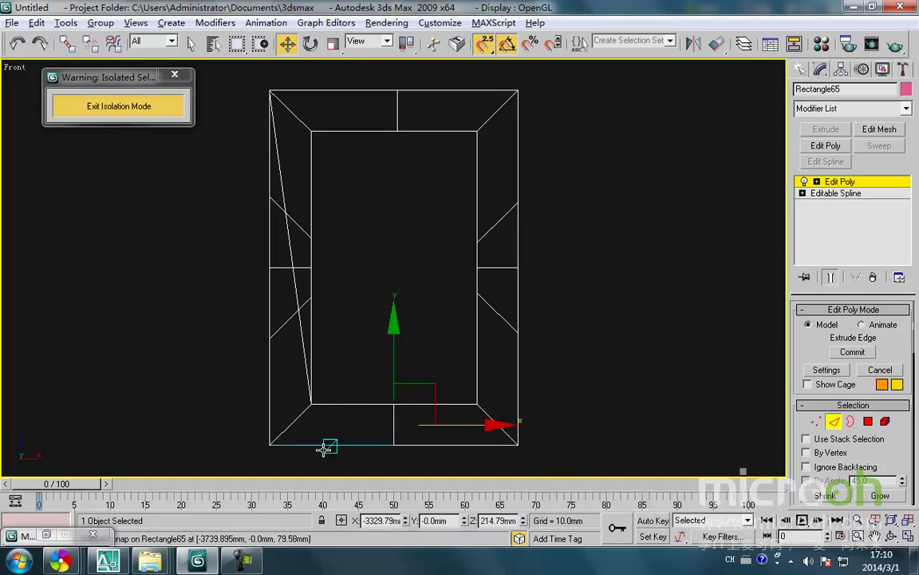
click(304, 439)
click(494, 424)
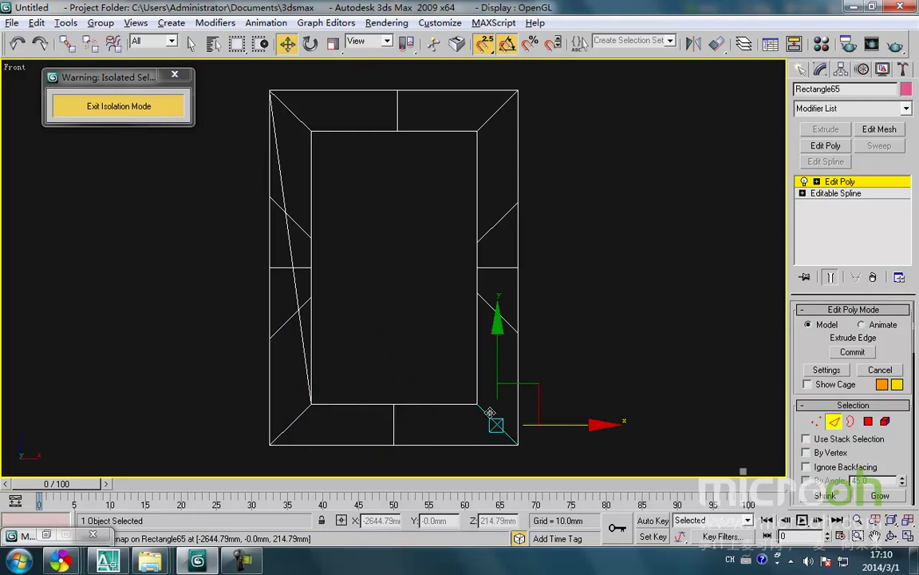
alt+middle_drag(467, 445, 519, 480)
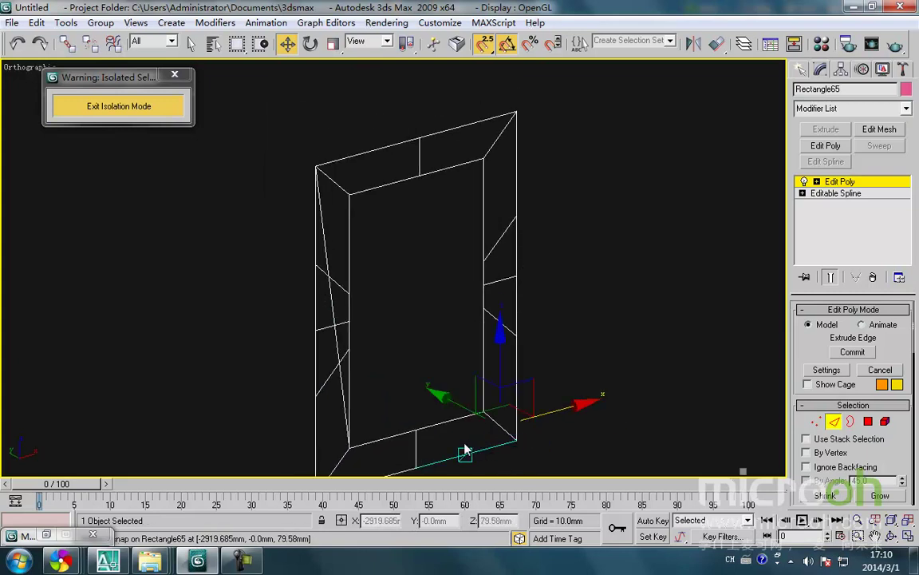
middle_drag(467, 450, 477, 379)
click(425, 382)
scroll(388, 400, up, 5)
click(277, 398)
middle_drag(312, 403, 305, 413)
scroll(306, 412, down, 3)
key(f)
key(z)
scroll(343, 359, down, 4)
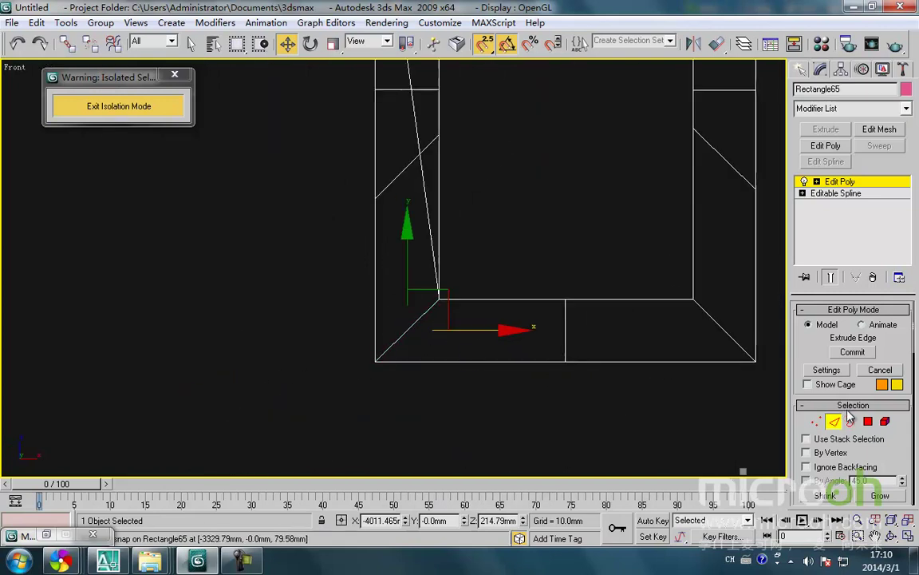
click(869, 422)
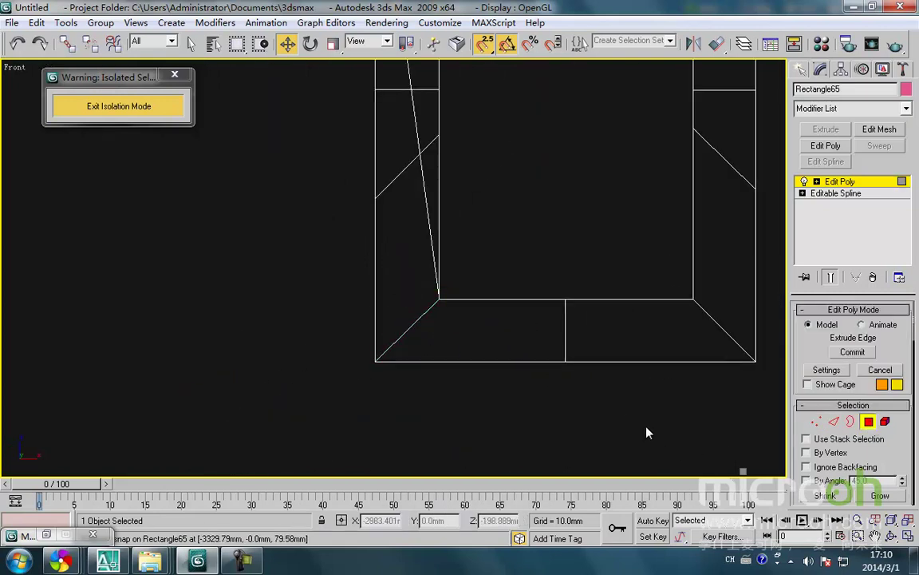
click(834, 422)
Select the border's four corner diagonals and the middle division edge on each of its four sides for a new extrusion.
click(565, 343)
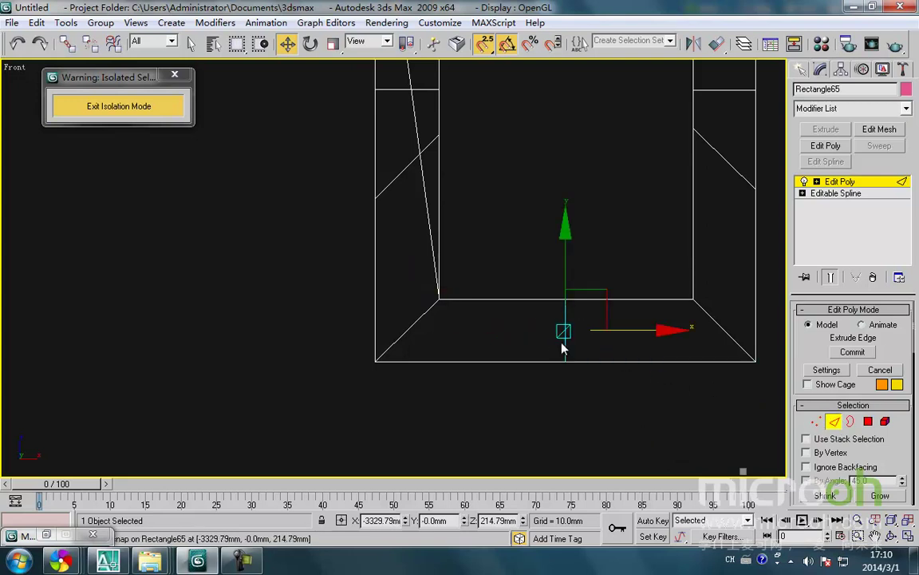
middle_drag(643, 353, 581, 385)
click(661, 359)
middle_drag(344, 315, 352, 435)
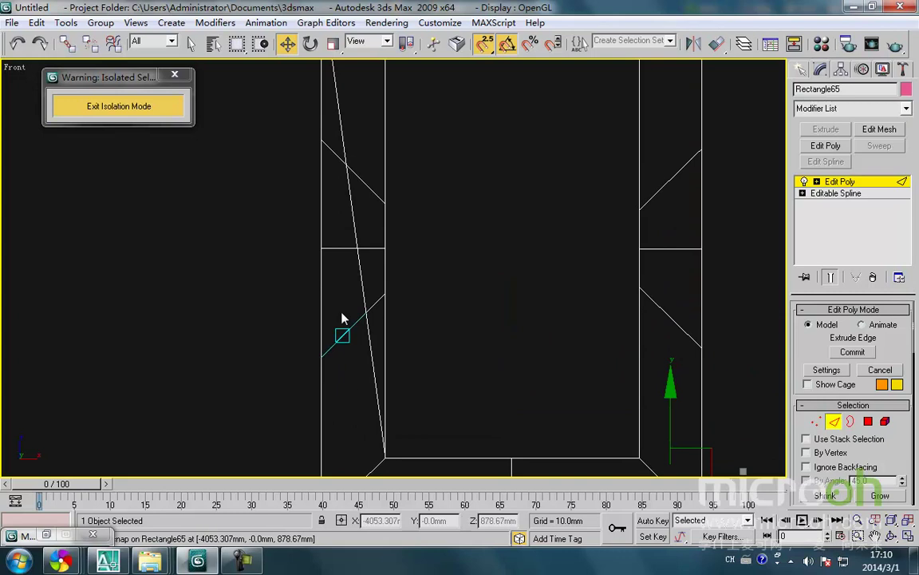
middle_drag(370, 249, 375, 385)
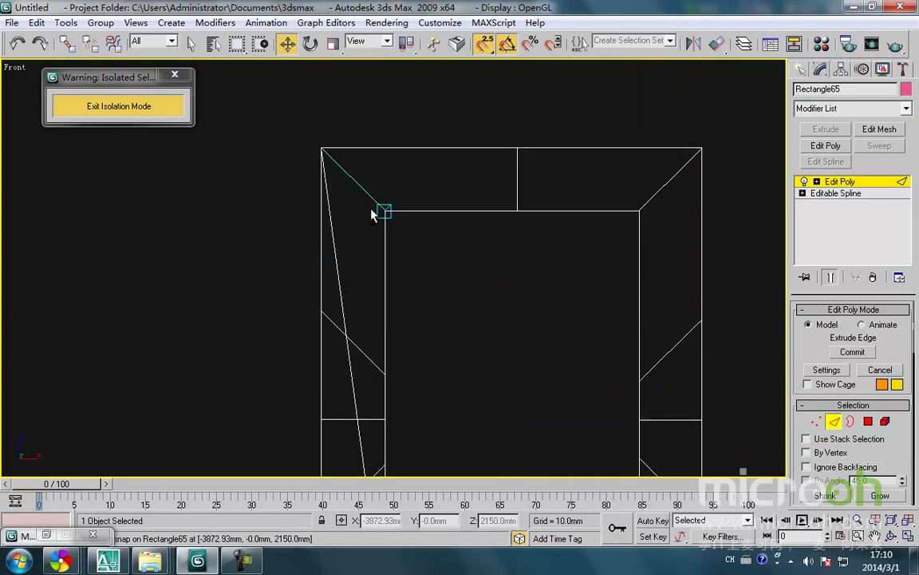
click(511, 179)
key(alt+r)
middle_drag(675, 282, 595, 196)
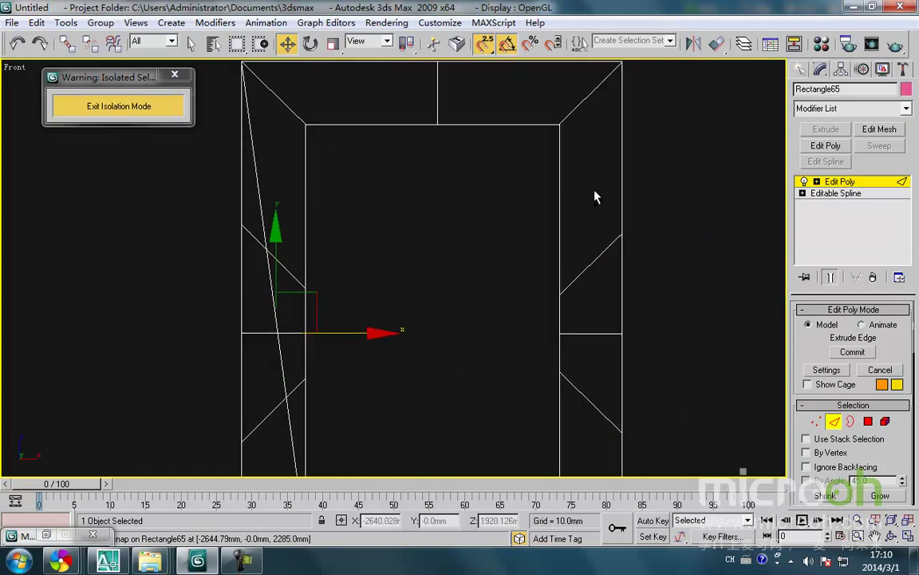
click(597, 336)
middle_drag(580, 472, 566, 394)
scroll(566, 396, down, 1)
drag(569, 433, 568, 449)
click(521, 427)
Extrude the selected division edges with a height of -2.5 mm and a base width of 5 mm.
scroll(521, 427, down, 2)
right_click(499, 434)
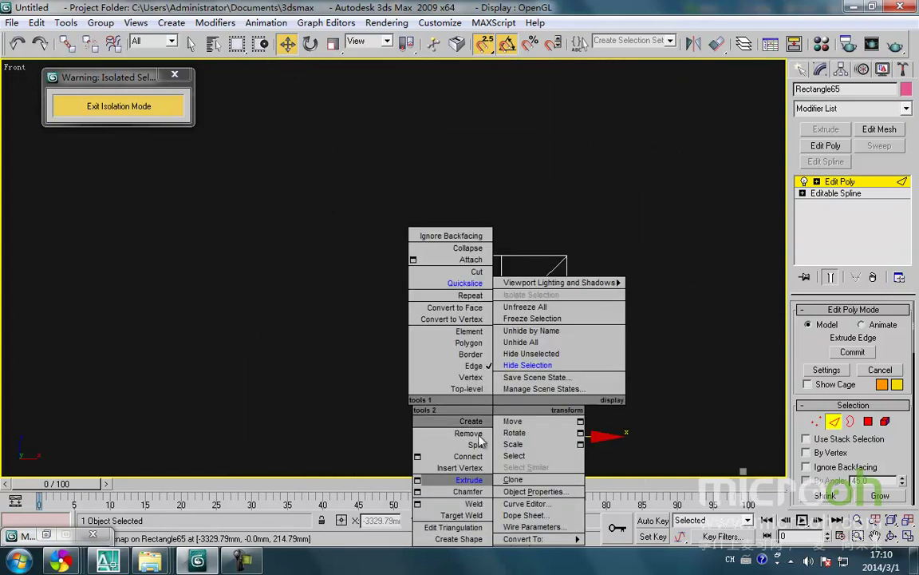
click(417, 481)
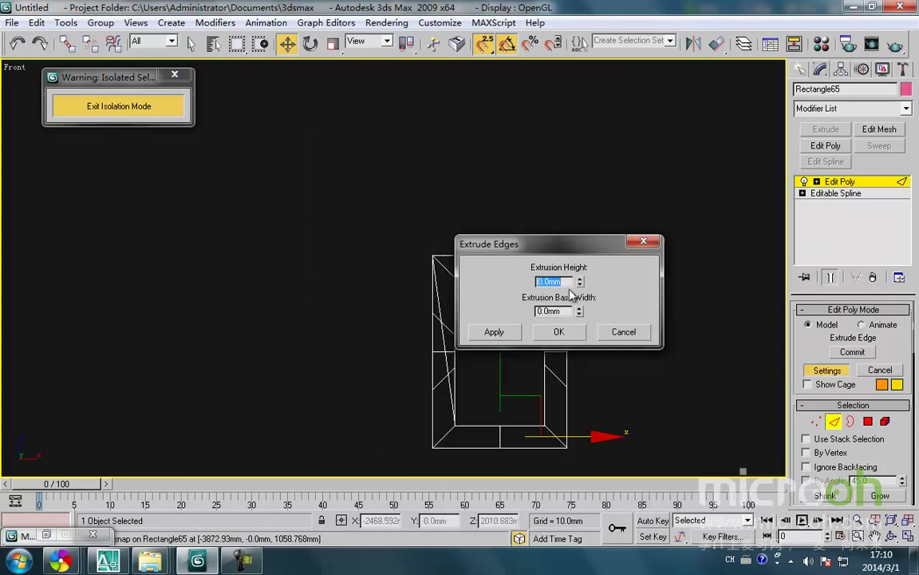
key(Tab)
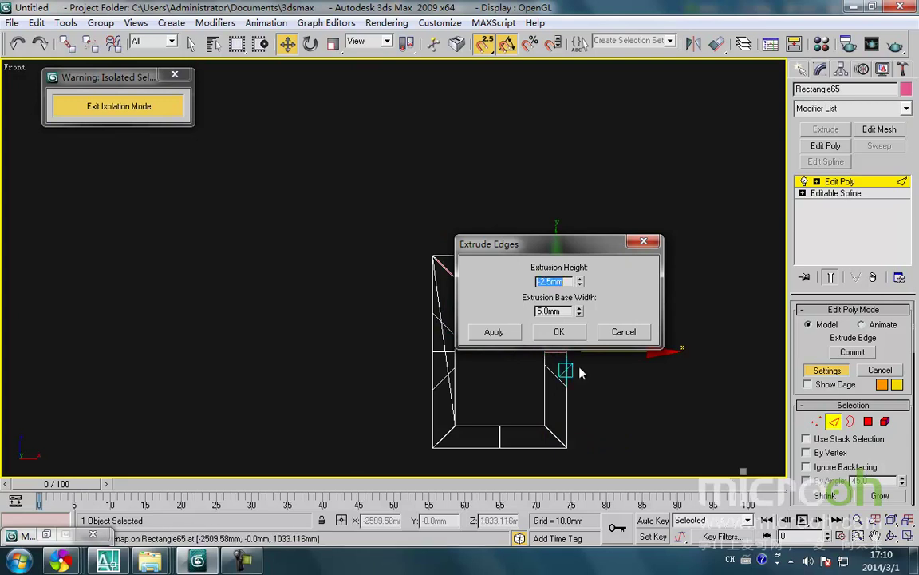
click(561, 332)
middle_drag(493, 411, 452, 300)
scroll(451, 300, up, 5)
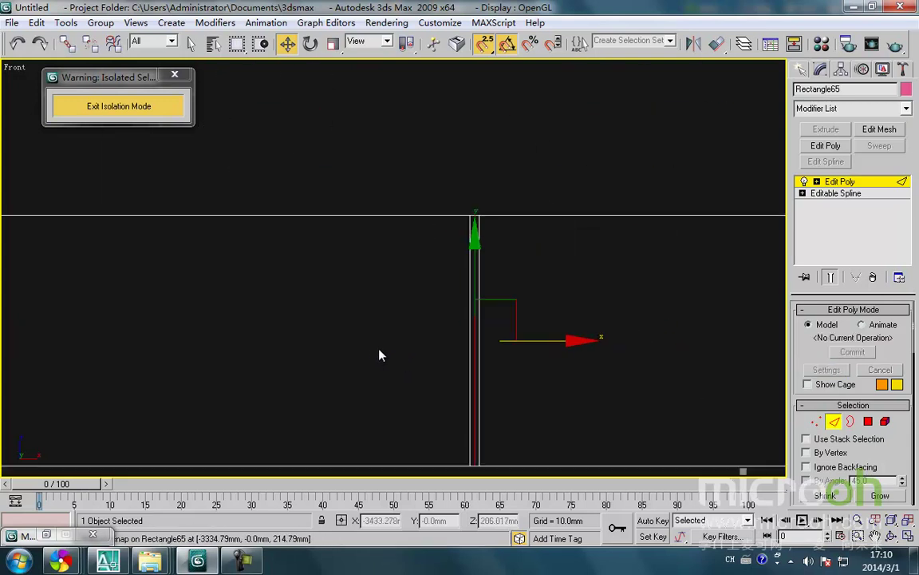
Exit isolation mode and leave edge editing on the border.
click(102, 112)
scroll(369, 333, down, 5)
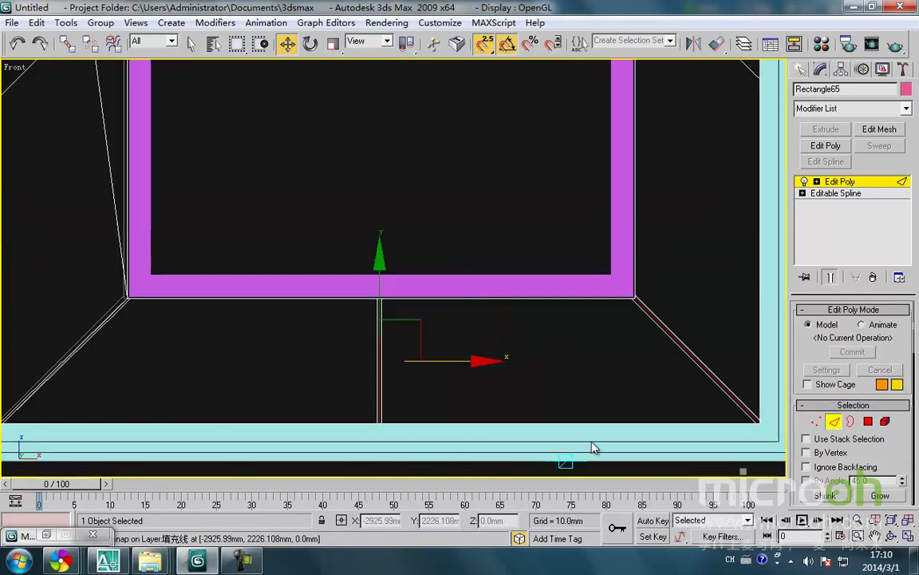
click(834, 422)
scroll(471, 328, down, 4)
middle_drag(464, 321, 465, 346)
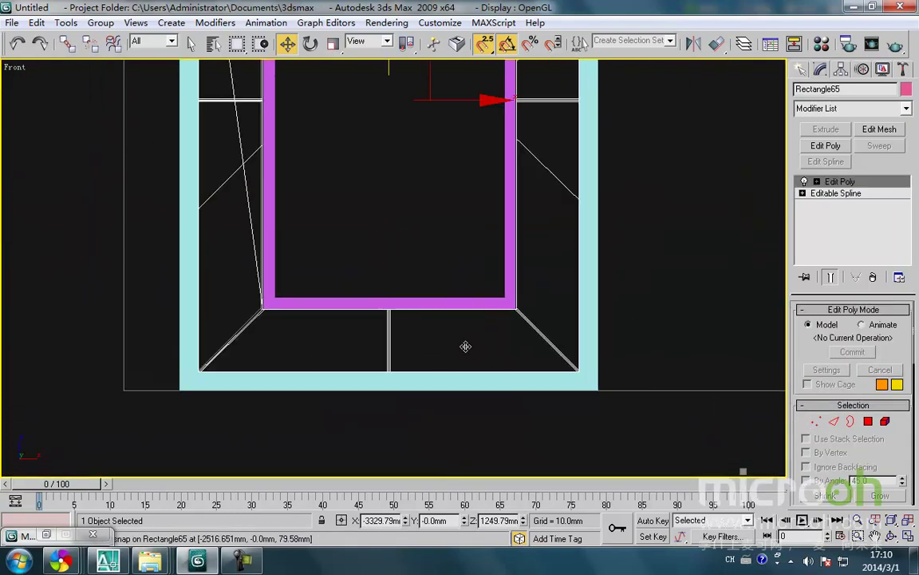
Examine the border's narrower grooves close up in shaded display, especially the lower middle joint, and keep the border selected.
key(F3)
scroll(423, 392, down, 1)
mouse_move(416, 397)
middle_down()
mouse_move(374, 377)
mouse_move(415, 420)
mouse_move(473, 384)
middle_up()
scroll(374, 377, down, 1)
scroll(473, 383, up, 2)
scroll(355, 243, up, 4)
scroll(357, 316, down, 3)
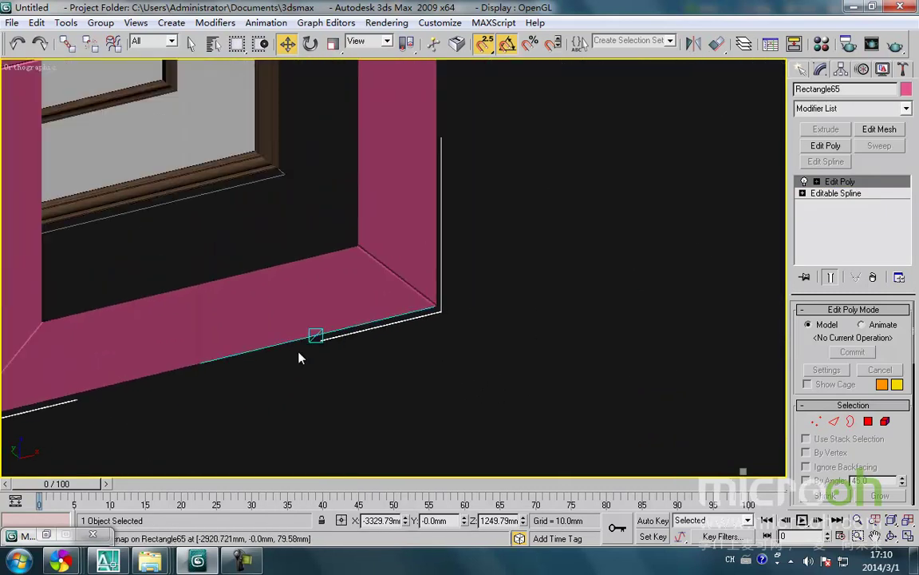
scroll(163, 373, up, 3)
scroll(361, 361, up, 3)
click(233, 348)
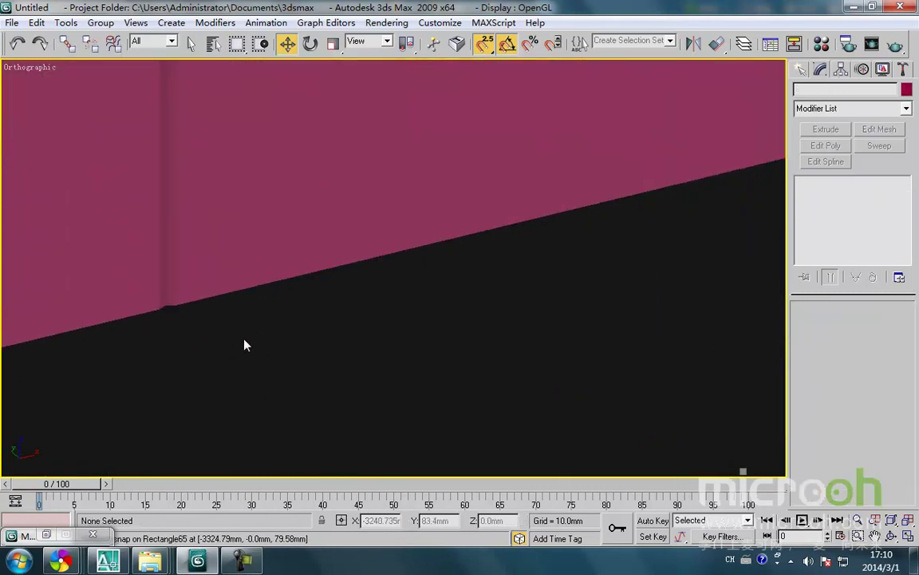
scroll(292, 327, down, 4)
drag(443, 340, 389, 248)
scroll(361, 289, down, 4)
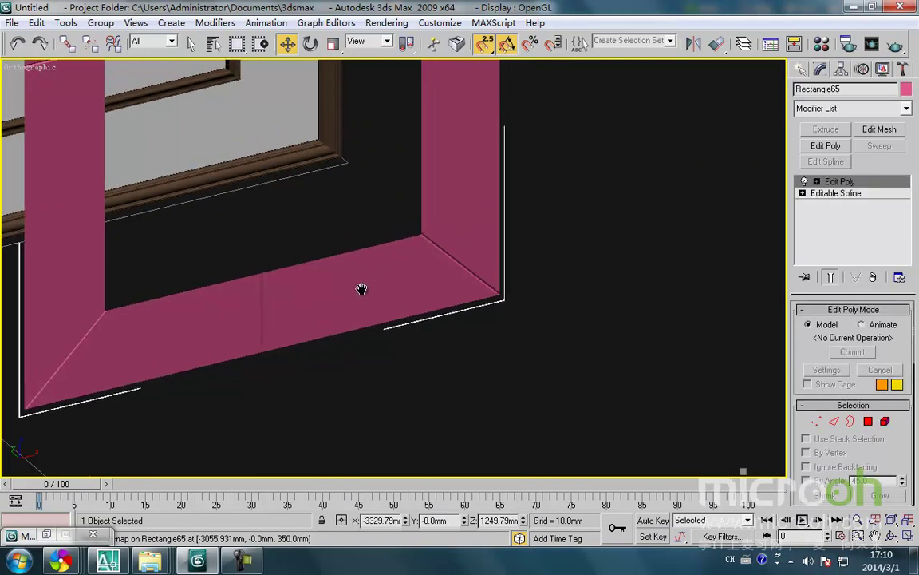
Assign the 茶镜 material to the border and put the Material Editor away.
key(m)
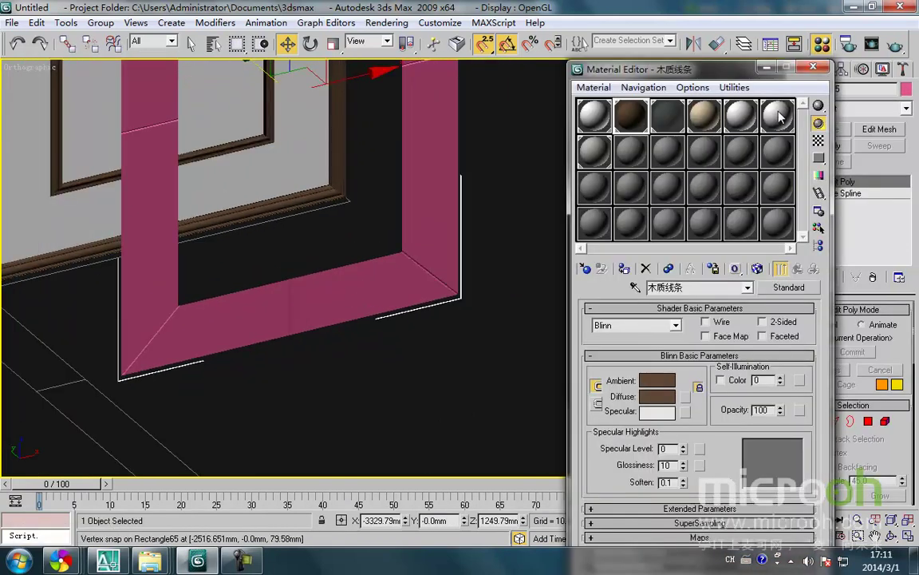
click(594, 151)
click(624, 269)
click(515, 323)
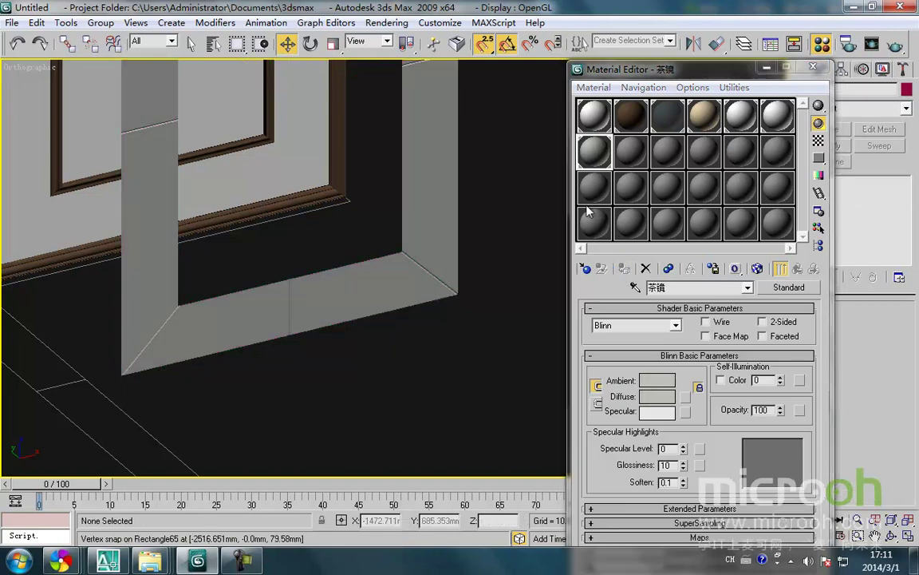
click(765, 69)
Select the grooved border and move it along Y in plan to the back line of the panelled wall.
click(455, 292)
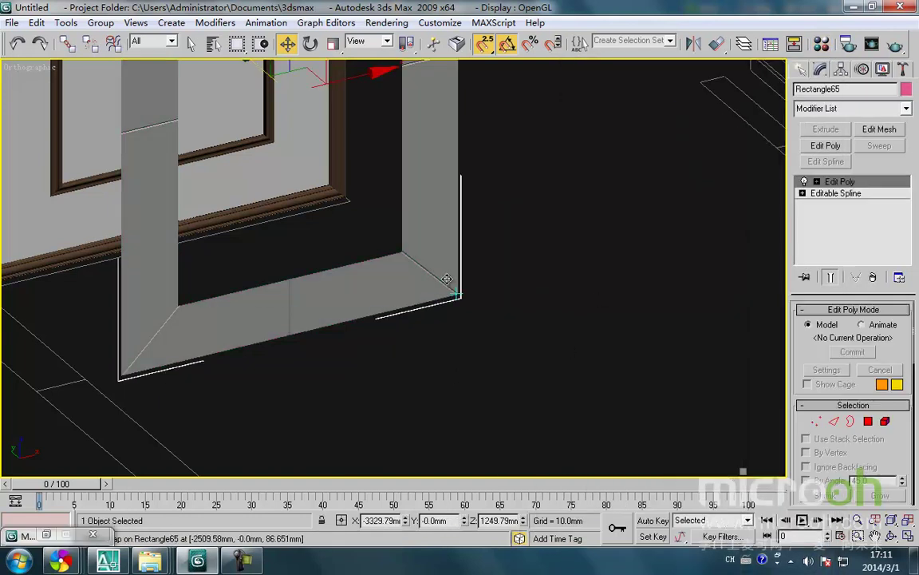
key(t)
key(z)
scroll(413, 300, down, 1)
scroll(408, 299, down, 3)
middle_drag(382, 257, 360, 352)
drag(375, 299, 368, 236)
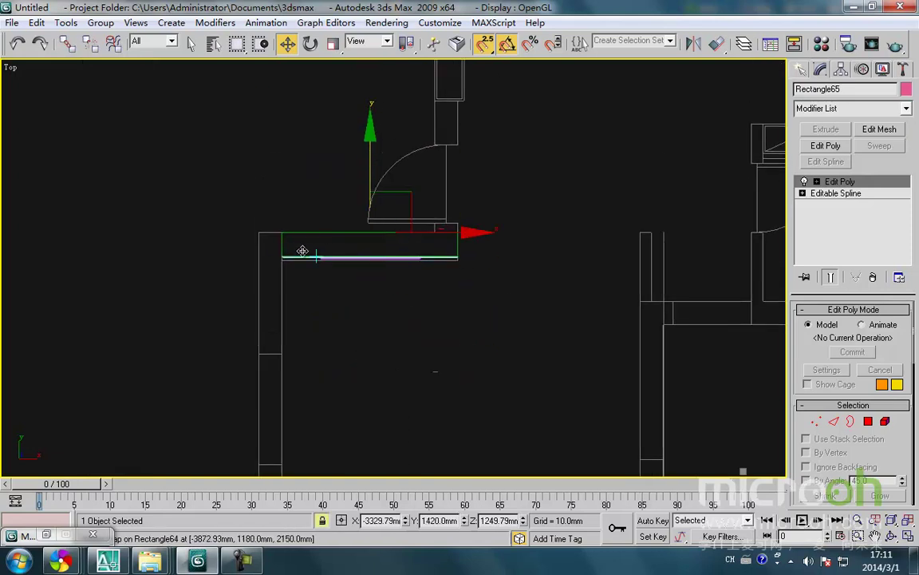
Shift the border along Y so it sits against the wall face behind the timber moulding, at Y 1177.5 mm.
scroll(285, 239, up, 6)
middle_drag(336, 296, 337, 258)
drag(326, 139, 328, 304)
scroll(335, 308, up, 3)
middle_drag(335, 308, 283, 290)
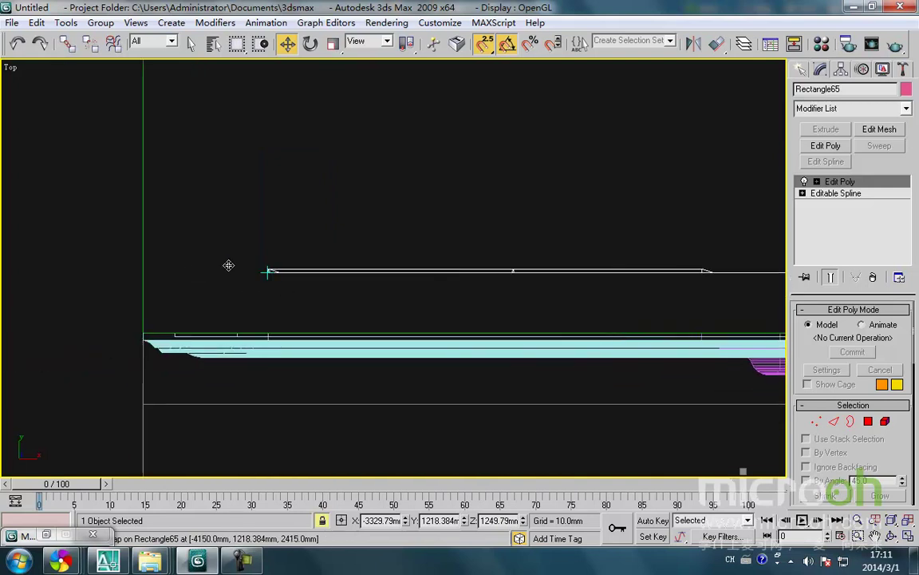
drag(266, 266, 270, 330)
Examine the placed border against the wall panel in plan and from an angle, and clear the selection.
scroll(304, 322, up, 3)
scroll(310, 323, down, 3)
alt+middle_drag(298, 337, 353, 303)
scroll(353, 302, down, 10)
alt+middle_drag(453, 375, 532, 371)
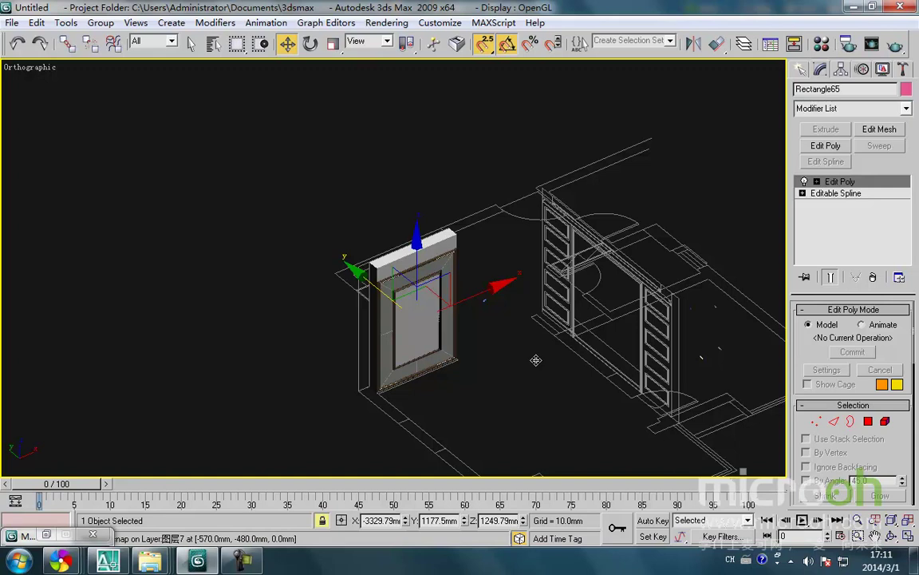
click(507, 410)
key(t)
key(z)
scroll(471, 343, down, 5)
scroll(440, 370, down, 6)
middle_drag(424, 330, 381, 165)
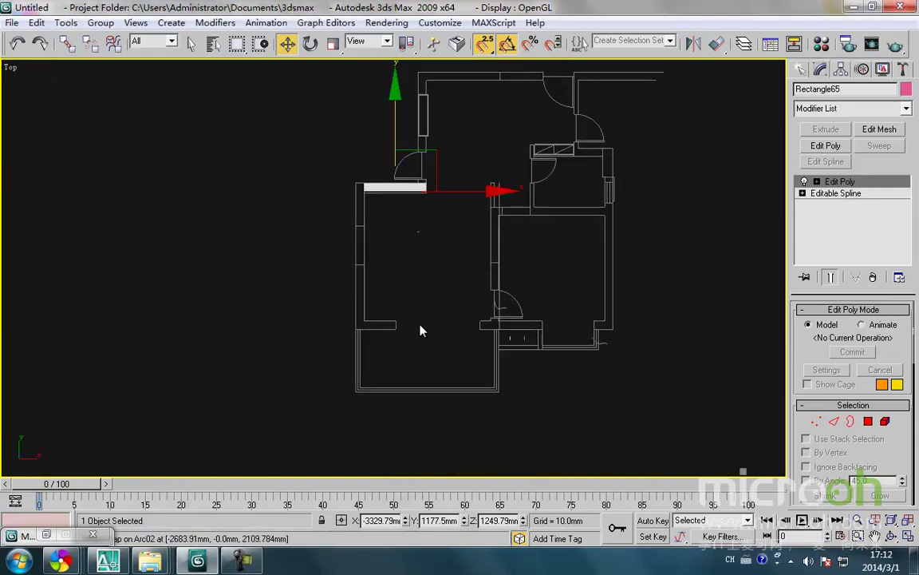
click(421, 329)
Draw a rectangle over the wall elevation in front view, 2800 mm long and about 3906 mm wide.
scroll(421, 333, up, 3)
middle_drag(409, 353, 349, 366)
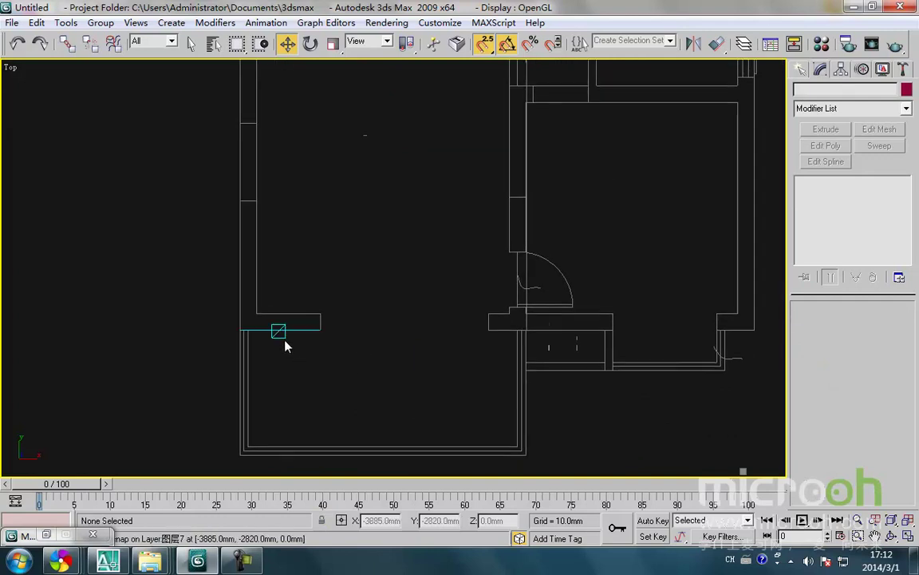
middle_drag(291, 360, 289, 335)
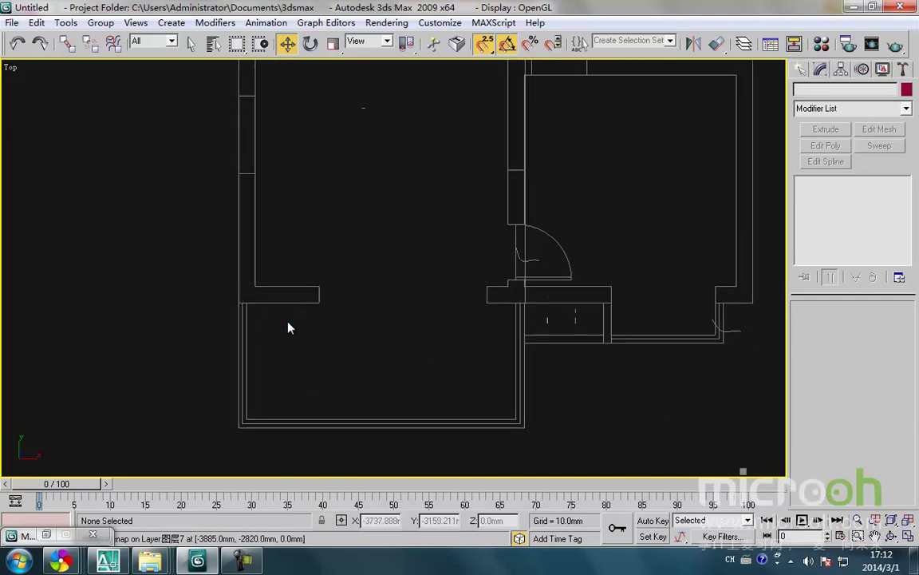
click(800, 71)
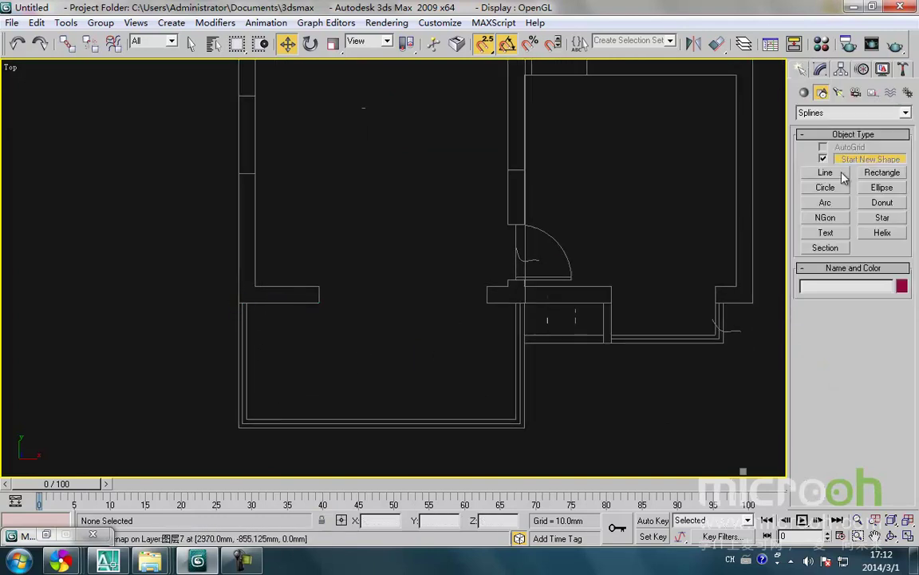
click(878, 174)
scroll(369, 324, down, 5)
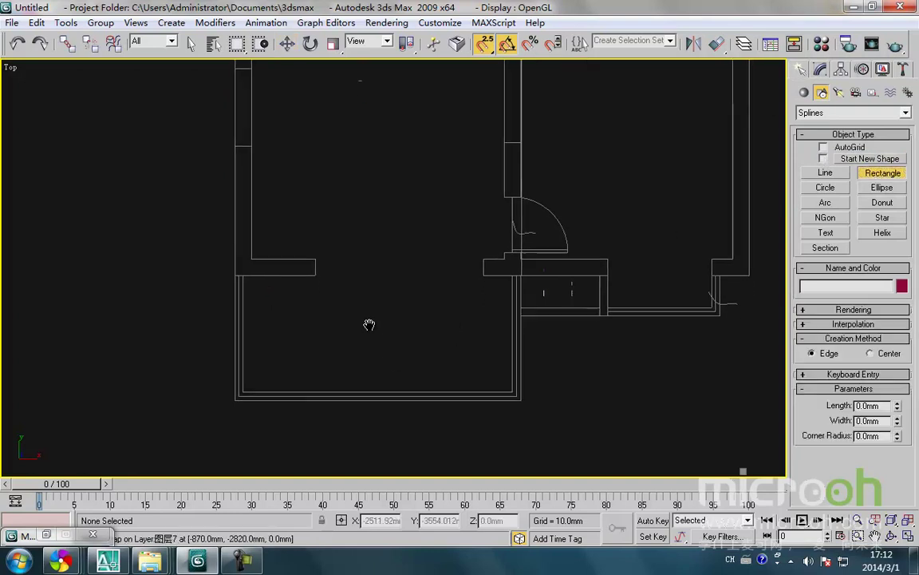
key(f)
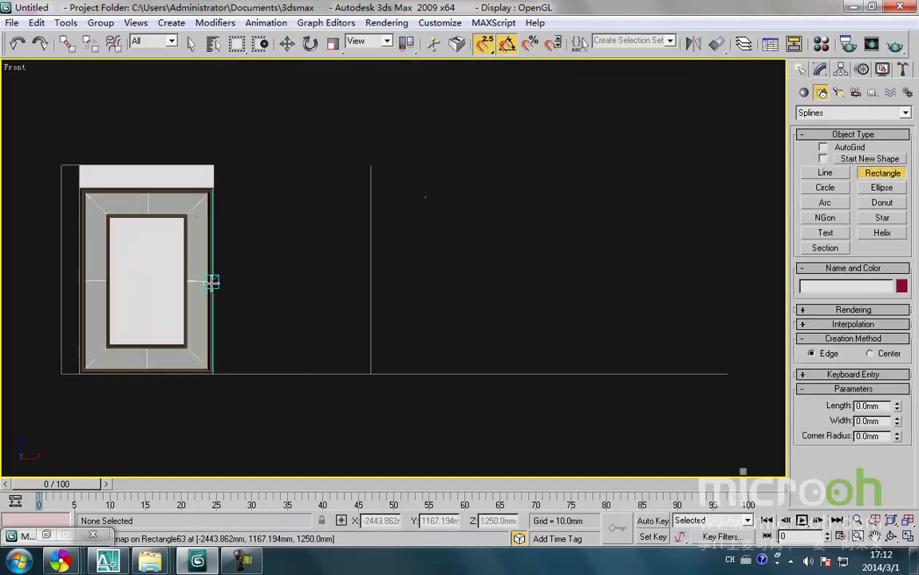
middle_drag(212, 281, 328, 298)
drag(201, 182, 490, 368)
scroll(495, 393, up, 7)
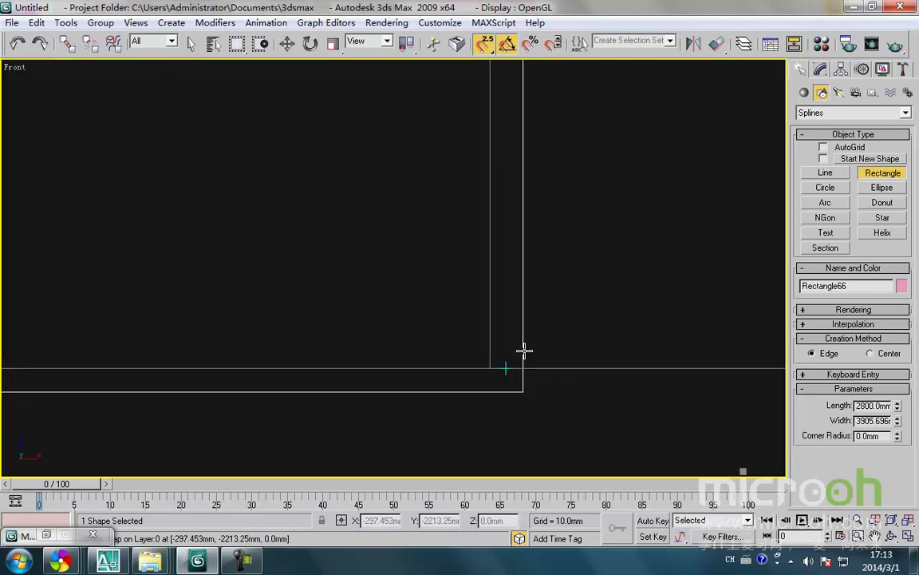
Move the new rectangle in plan onto the outermost line of the balcony window wall, at Y -4620 mm.
key(w)
key(t)
scroll(445, 395, down, 4)
middle_drag(445, 373, 445, 292)
key(space)
drag(445, 238, 430, 410)
middle_drag(429, 416, 452, 272)
drag(392, 320, 385, 342)
scroll(387, 343, up, 5)
scroll(399, 323, up, 3)
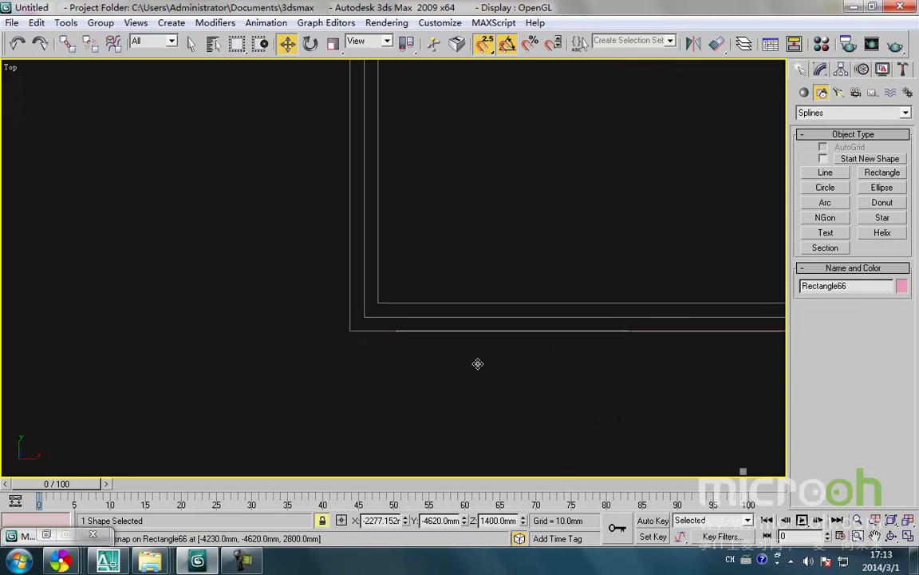
Unlock the selection and convert the rectangle to an Editable Spline.
key(space)
click(630, 355)
click(597, 333)
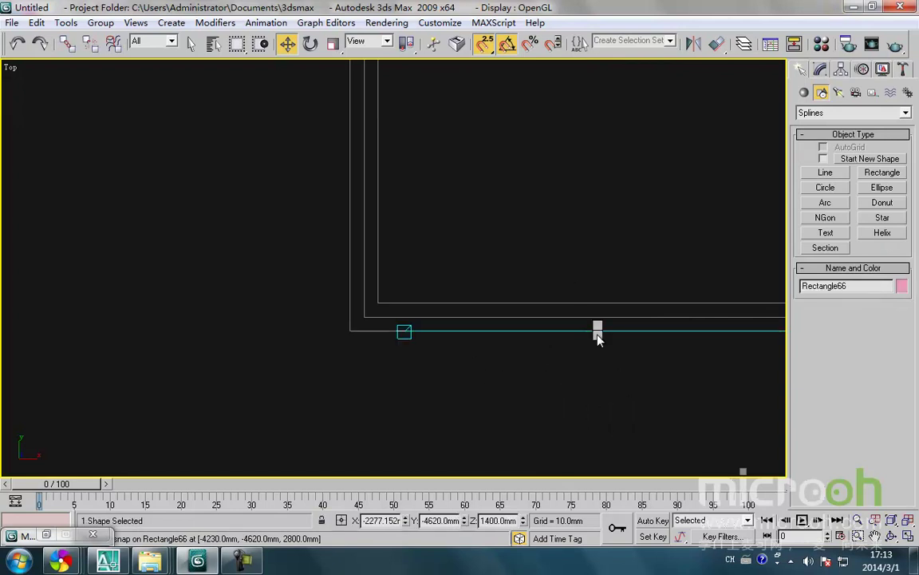
right_click(599, 338)
click(734, 464)
middle_drag(485, 366, 450, 401)
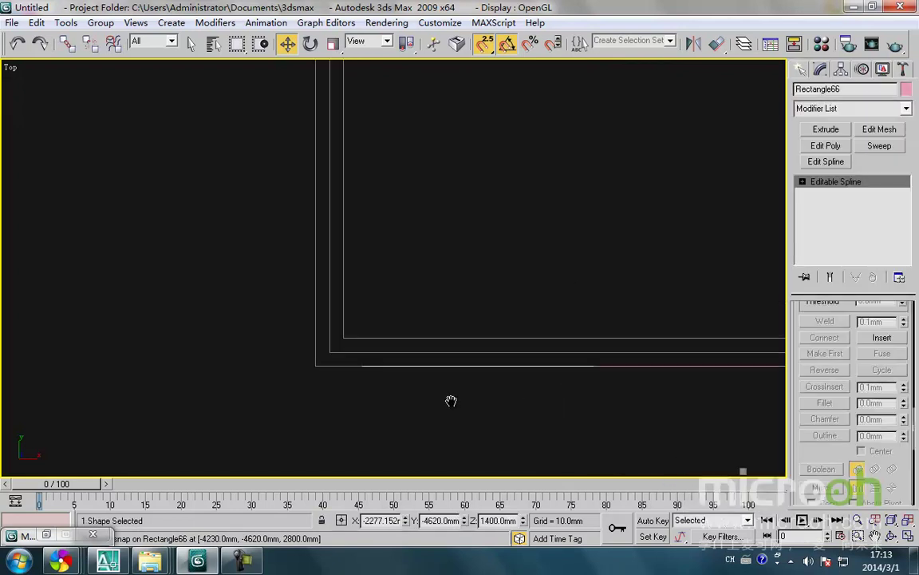
Move the spline's left end vertices in plan to the balcony's outer left corner.
key(1)
click(369, 366)
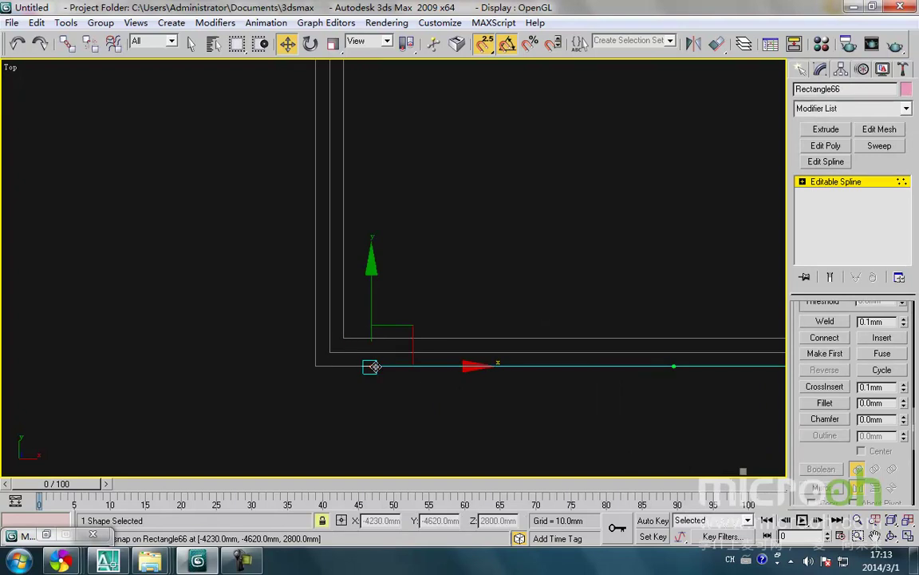
drag(370, 371, 322, 371)
key(space)
middle_drag(430, 419, 161, 393)
scroll(161, 394, down, 5)
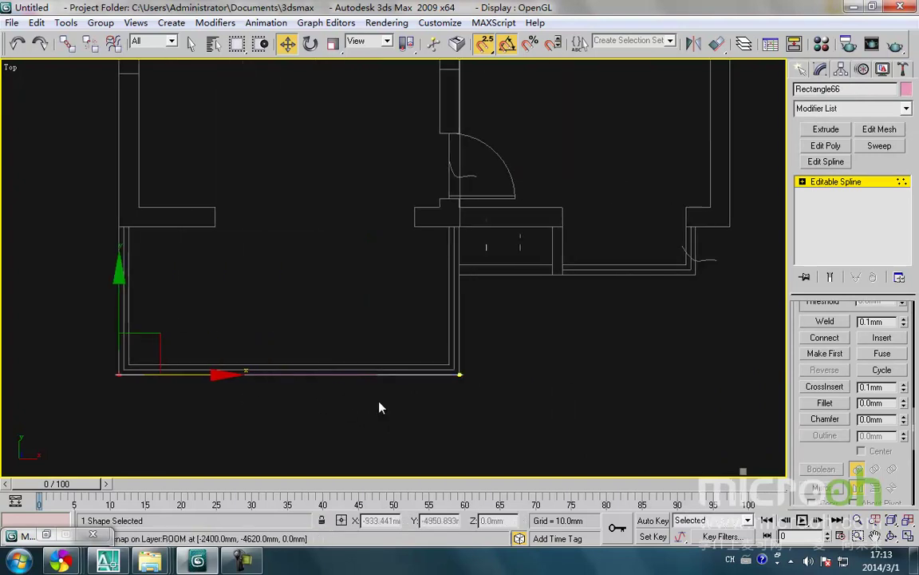
Select all the spline's vertices and move them along Y onto the middle line of the window wall, at Y -4560 mm.
click(460, 374)
scroll(450, 385, up, 3)
scroll(450, 385, down, 2)
middle_drag(404, 381, 494, 374)
scroll(519, 408, down, 1)
drag(602, 409, 166, 317)
key(space)
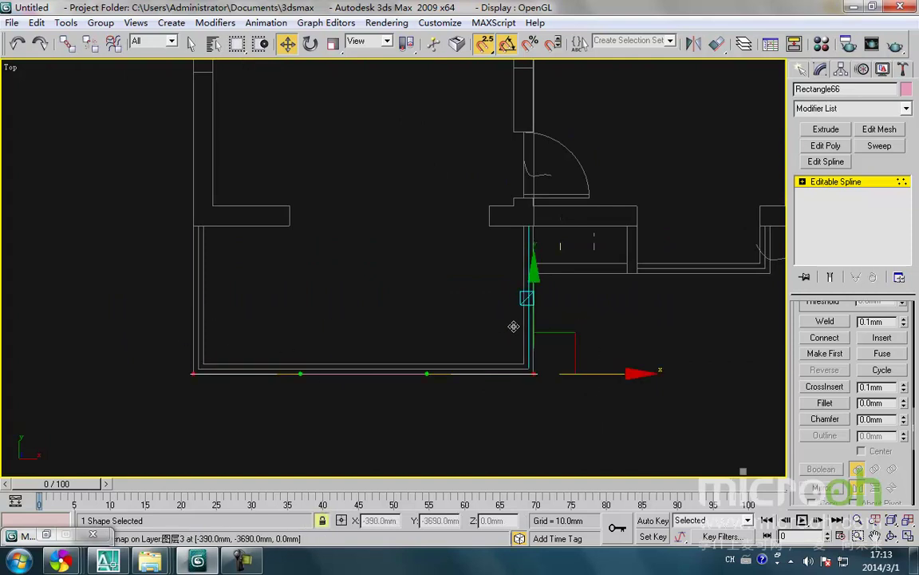
drag(535, 325, 423, 287)
scroll(214, 354, up, 4)
middle_drag(156, 361, 254, 354)
drag(253, 355, 276, 369)
key(space)
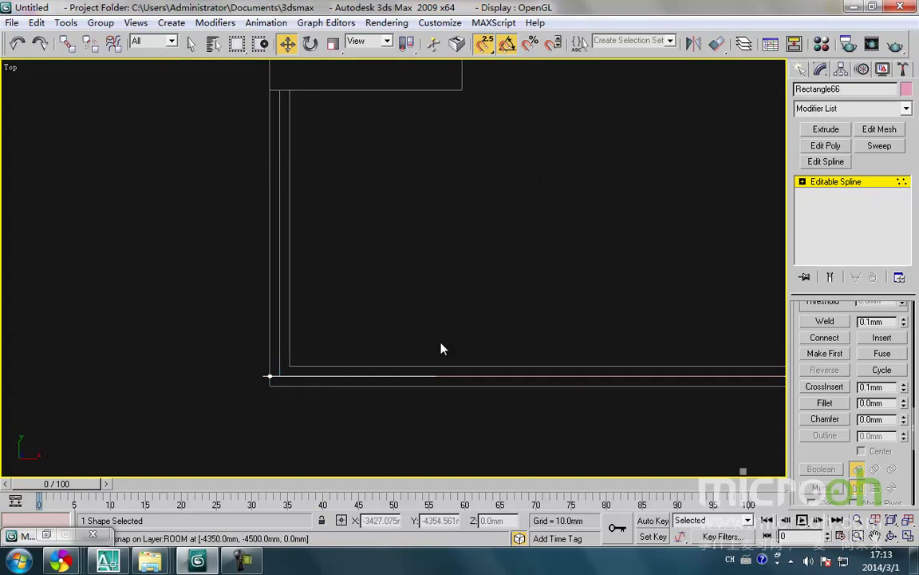
Isolate the rectangle spline and show it in front view.
middle_drag(440, 342, 262, 352)
scroll(265, 353, down, 5)
middle_drag(348, 356, 273, 399)
key(alt+q)
scroll(273, 399, down, 3)
key(f)
middle_drag(356, 373, 331, 384)
scroll(331, 384, down, 3)
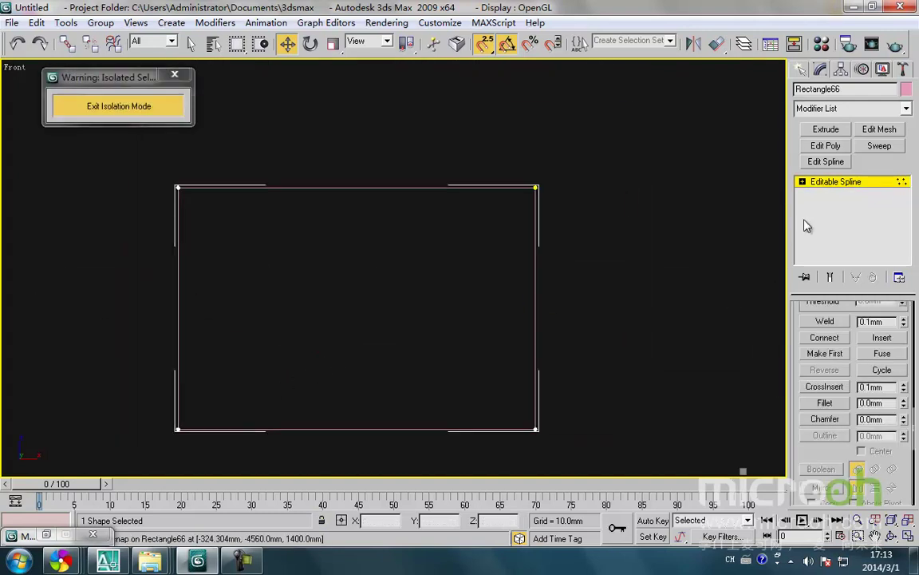
Copy the rectangle's right vertical segment three times to the left, dividing the outline into four roughly equal panels.
middle_drag(577, 303, 572, 318)
key(3)
drag(556, 356, 496, 345)
middle_drag(496, 345, 501, 343)
key(2)
click(534, 346)
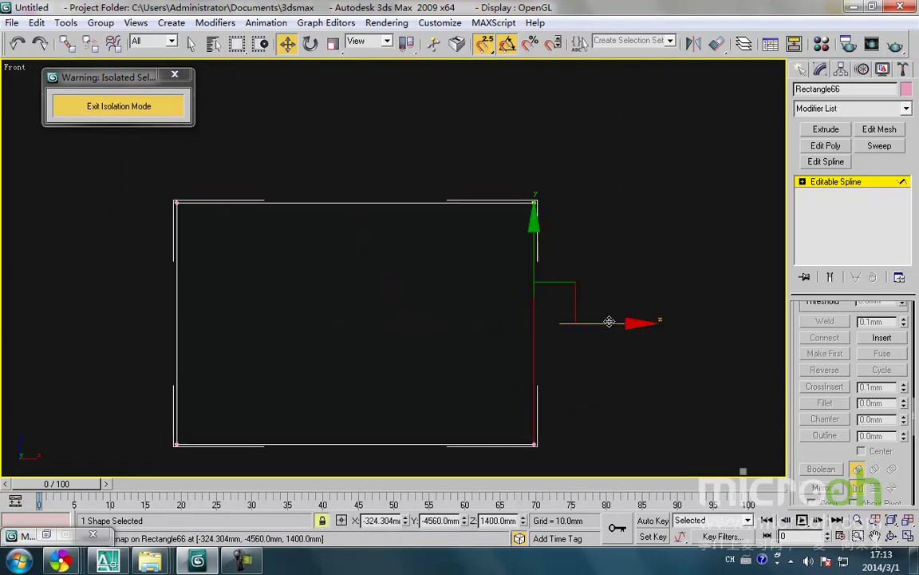
shift+drag(533, 444, 445, 446)
key(space)
click(282, 389)
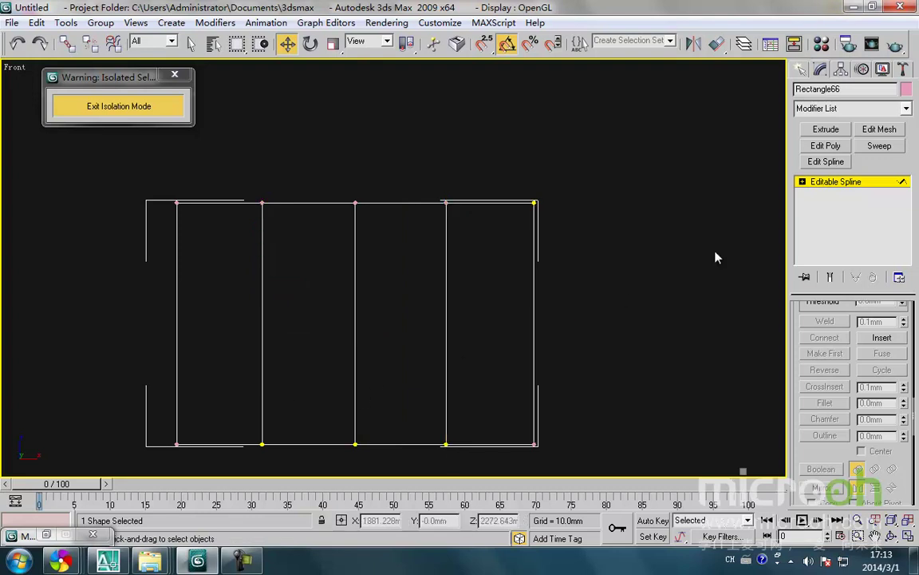
Apply a Sweep modifier to the divided outline with the built-in Bar section.
click(882, 148)
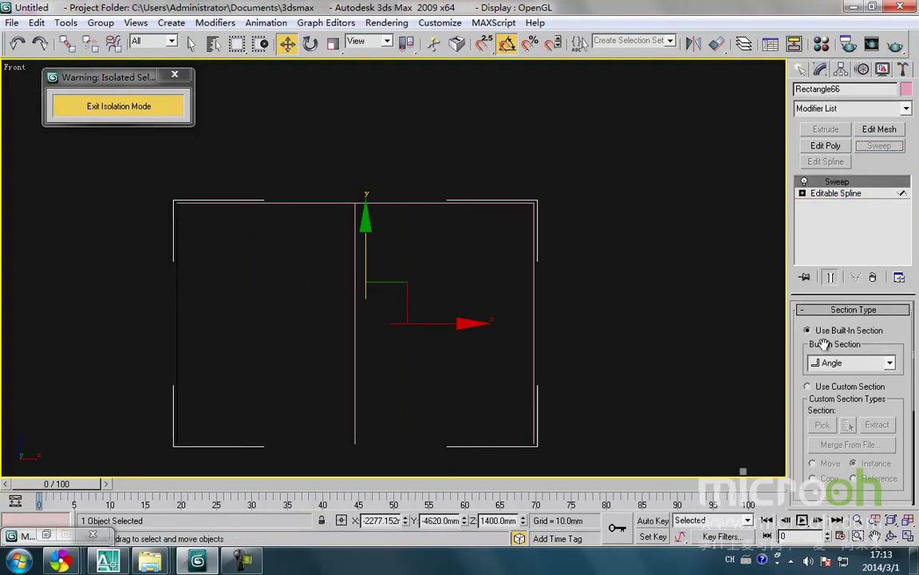
click(888, 363)
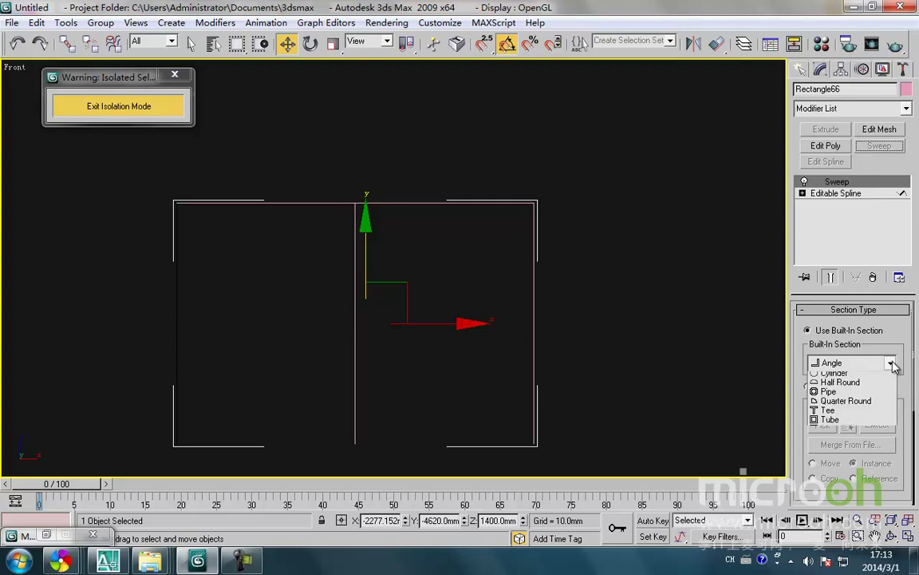
click(834, 385)
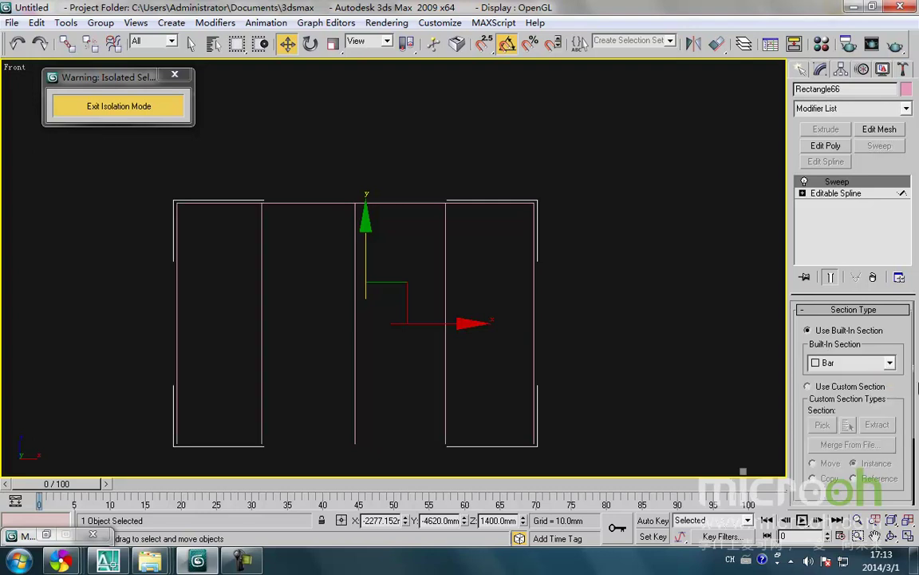
Set the Bar section's length and width to 50 mm each.
scroll(915, 402, down, 5)
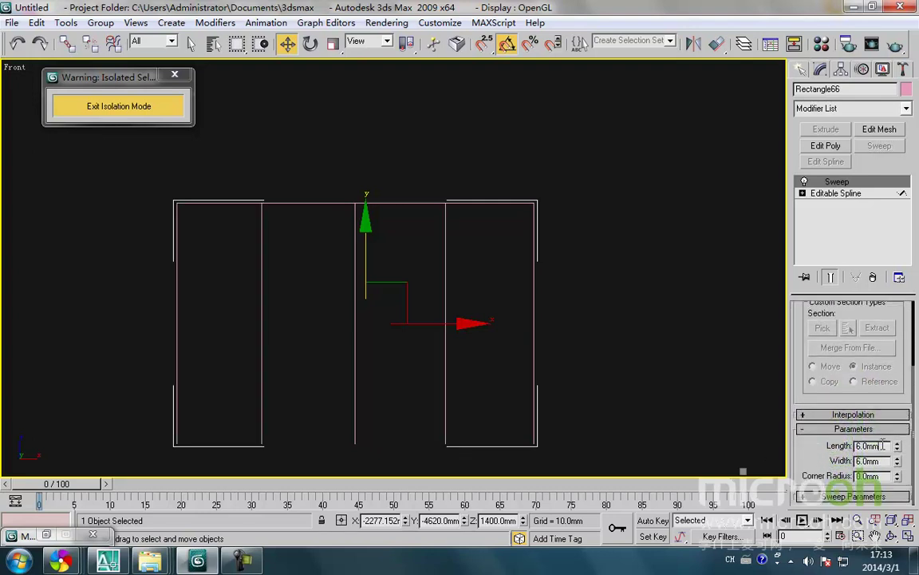
text(5050)
key(Return)
text(50)
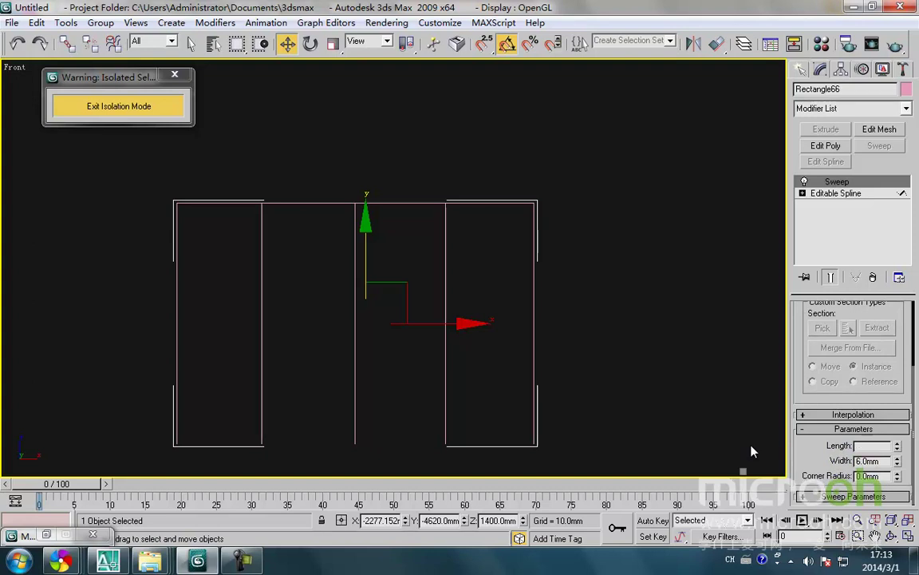
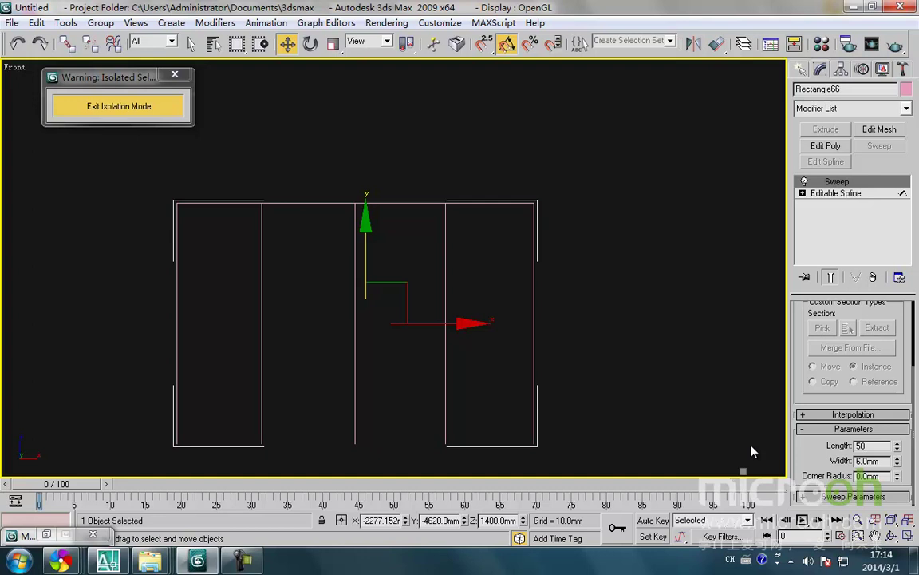
click(887, 461)
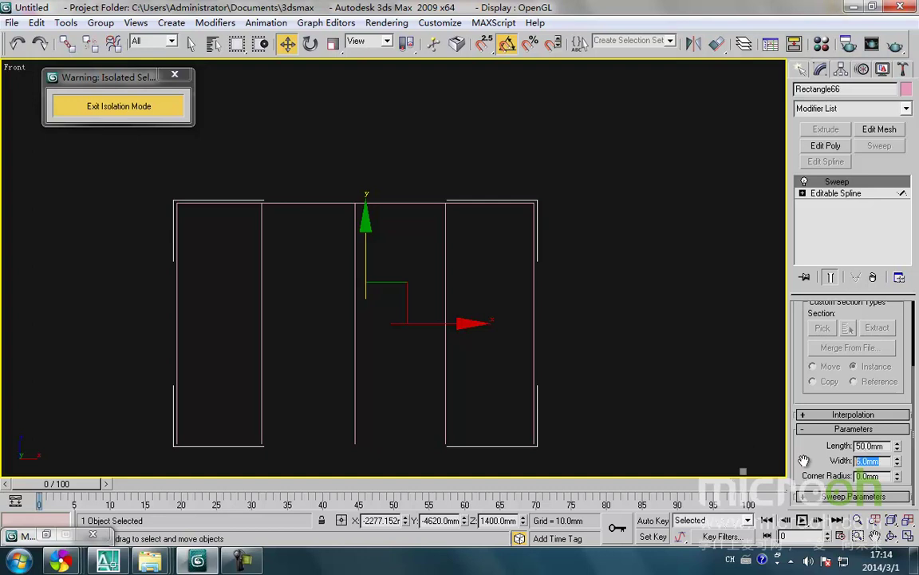
text(50)
key(Return)
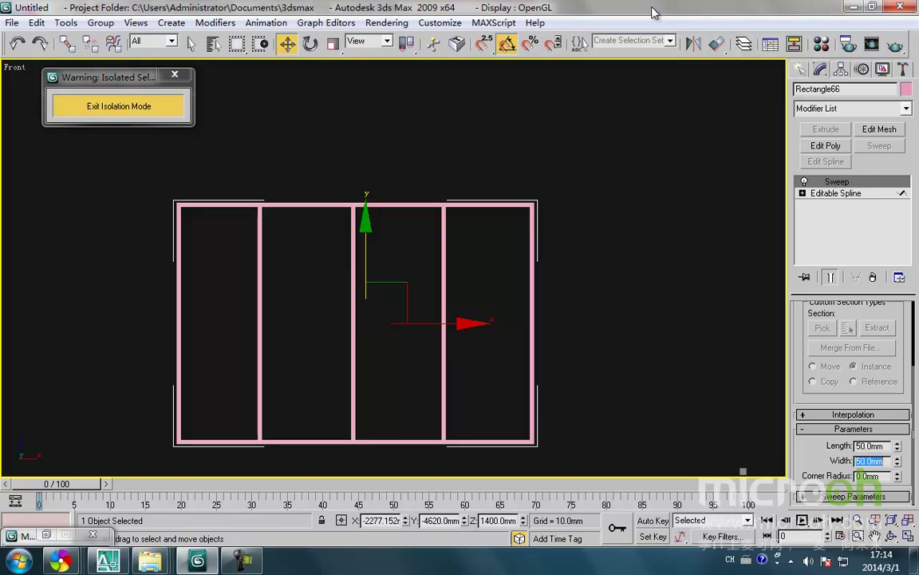
Exit isolation mode and keep the swept window frame selected in plan.
middle_drag(280, 188, 345, 185)
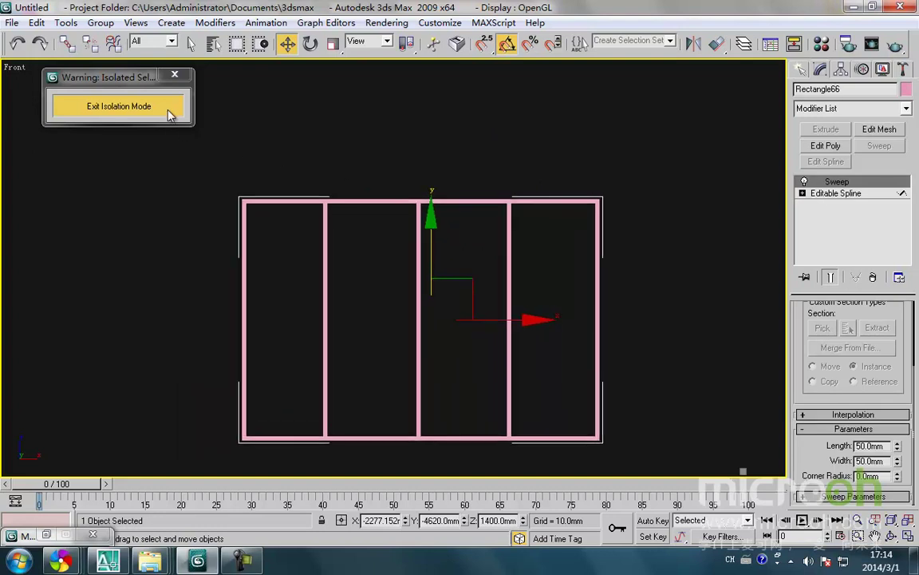
click(170, 114)
key(t)
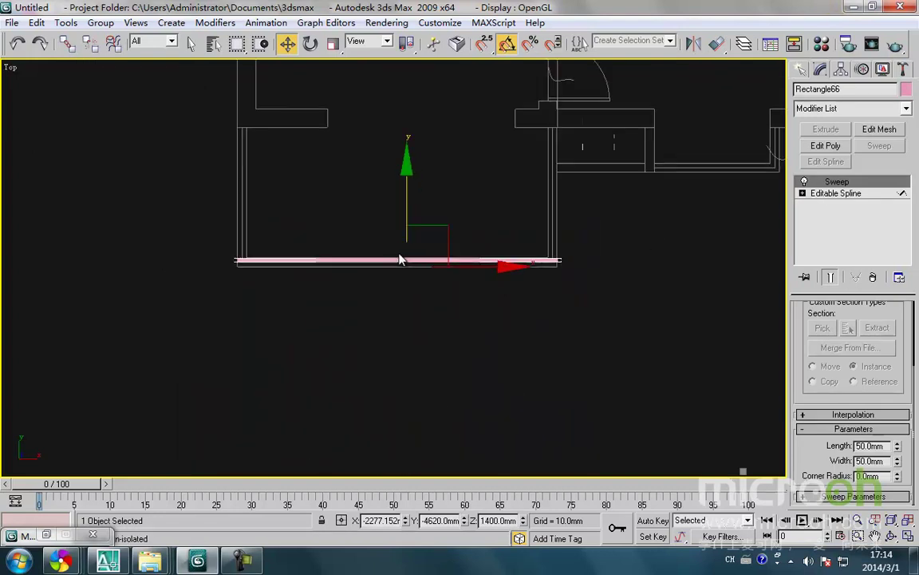
click(539, 308)
click(434, 260)
Select the top row of vertices of the window frame's spline in the front view.
key(f)
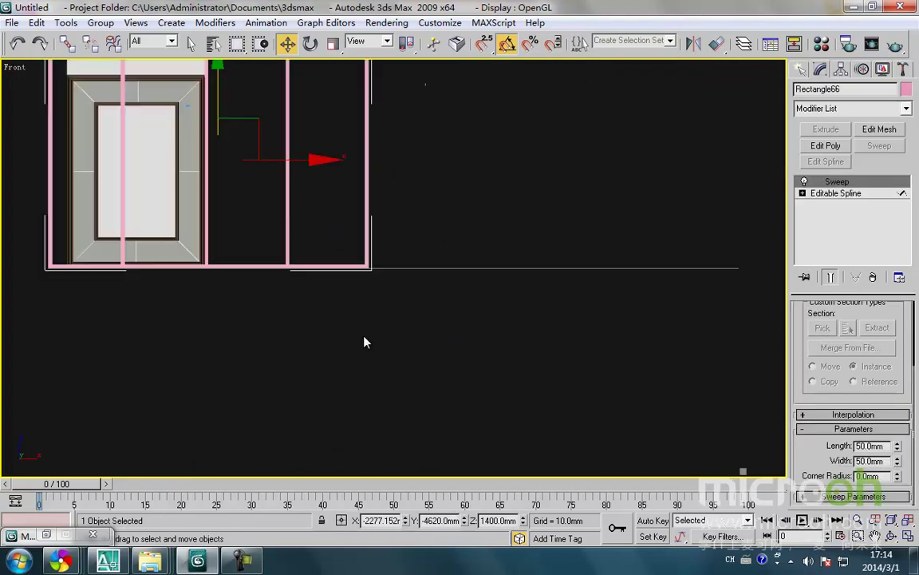
key(z)
scroll(348, 272, down, 2)
scroll(422, 289, up, 2)
drag(642, 347, 594, 329)
click(571, 326)
scroll(478, 229, down, 2)
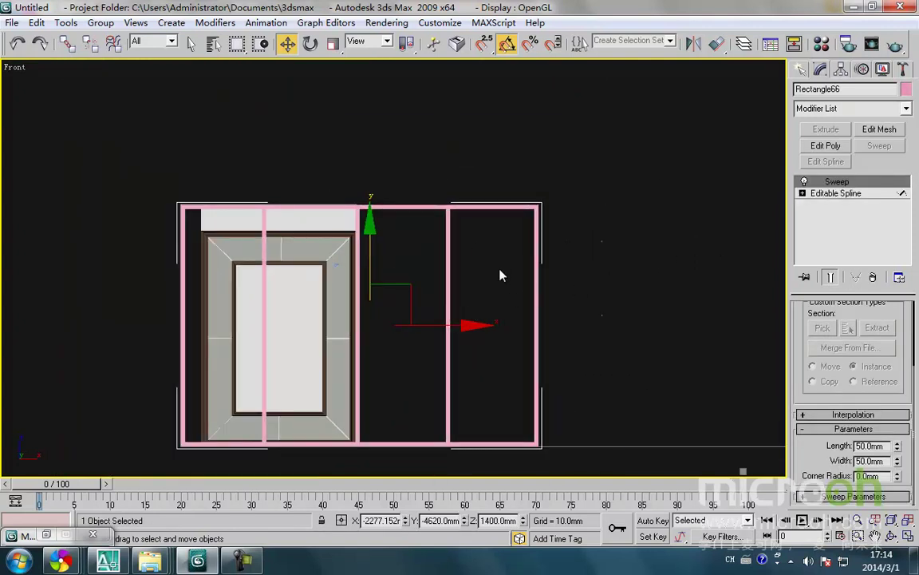
middle_drag(503, 245, 489, 262)
click(803, 193)
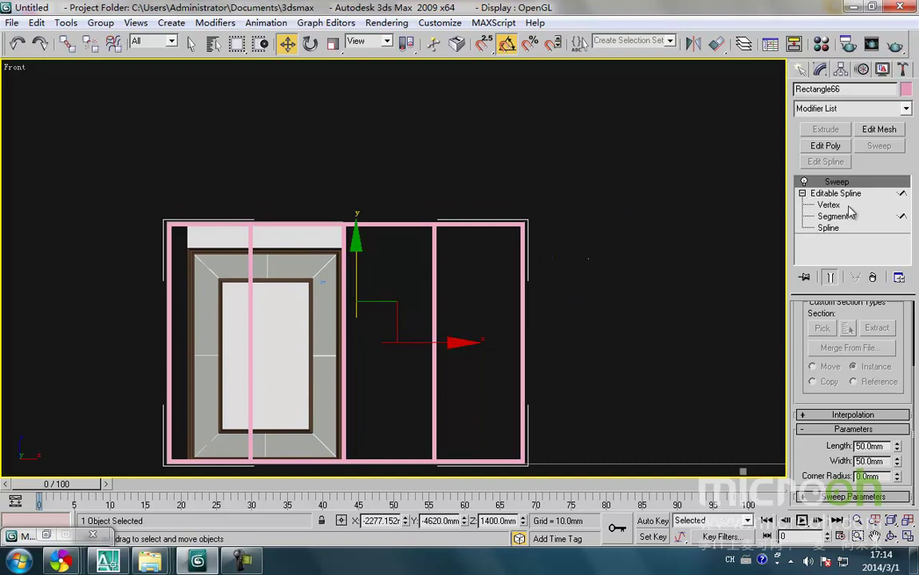
click(828, 204)
drag(332, 217, 52, 211)
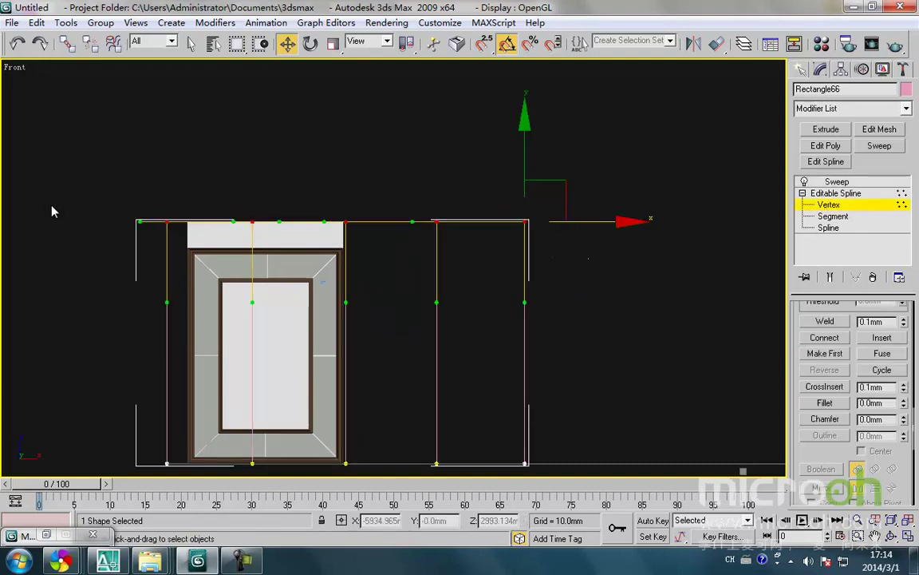
Try to lower the selected top vertices by moving them vertically with snapping to nearby geometry.
key(F6)
drag(489, 157, 446, 201)
key(s)
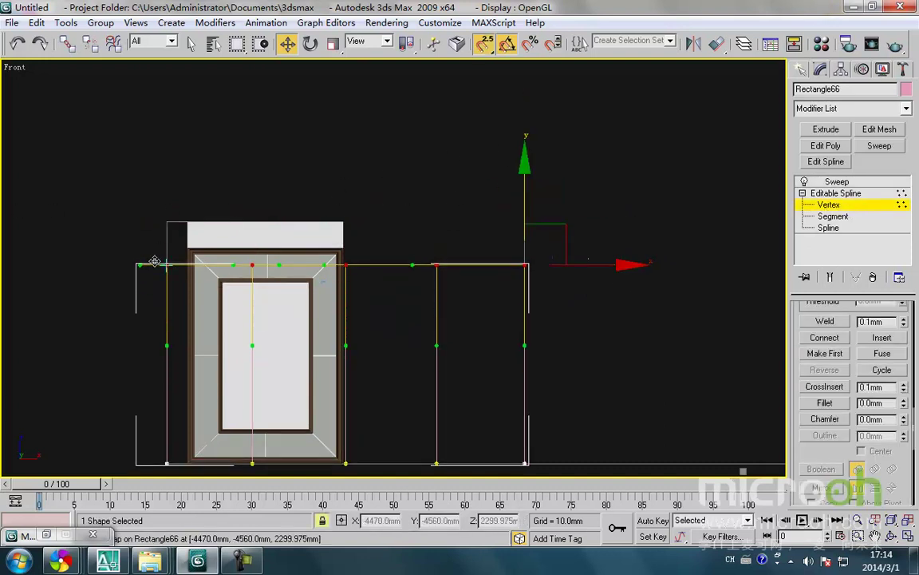
drag(168, 261, 186, 248)
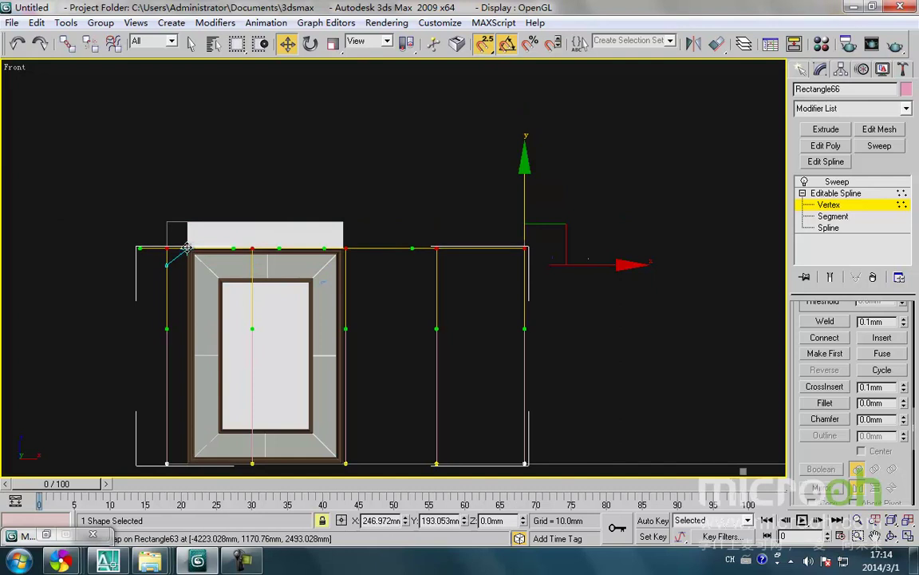
drag(438, 252, 345, 221)
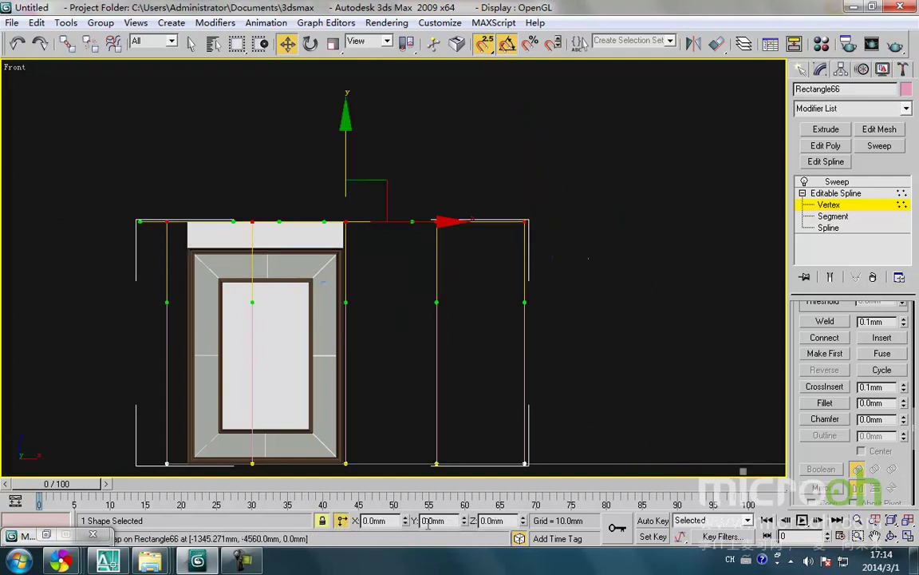
Try to offset the selected top vertices vertically by -250 mm, and undo the move.
text(-2)
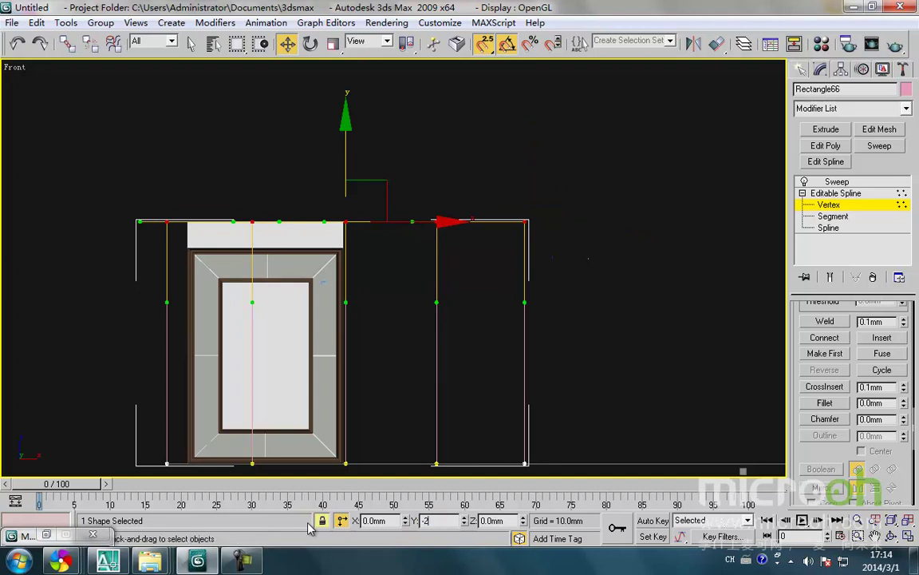
text(50)
key(Return)
middle_drag(431, 369, 374, 351)
key(ctrl+z)
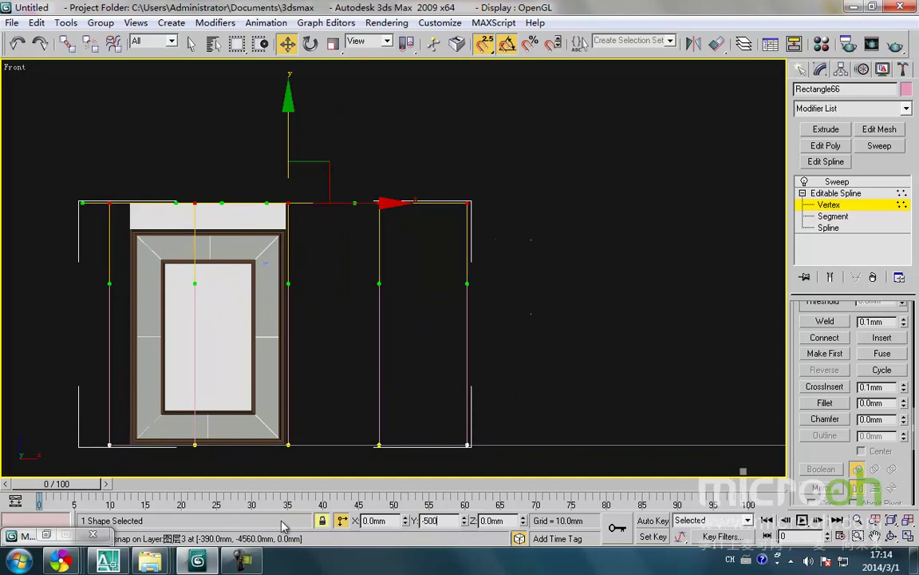
Lower the frame's selected top vertices by 500 mm with a relative offset and return to the Sweep level.
key(Return)
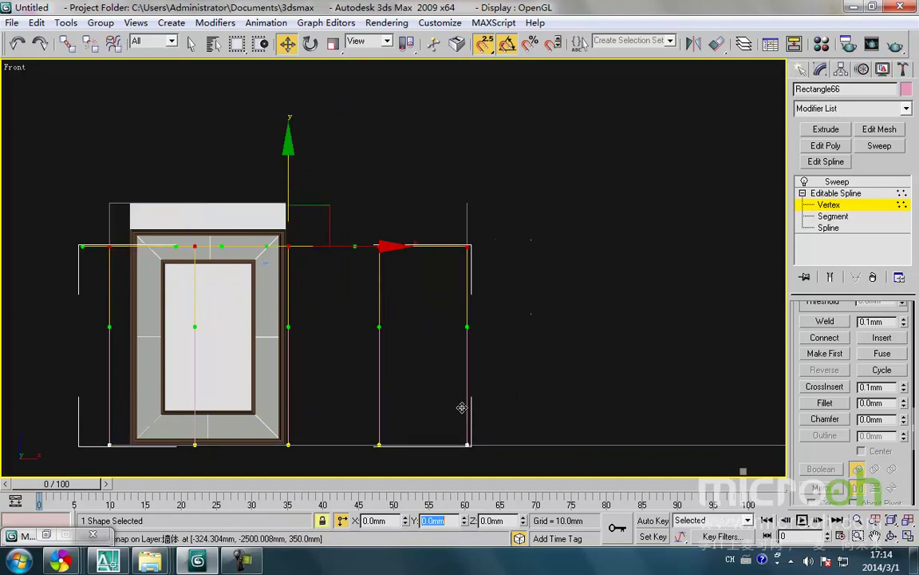
middle_drag(484, 368, 471, 322)
scroll(471, 322, down, 2)
click(841, 194)
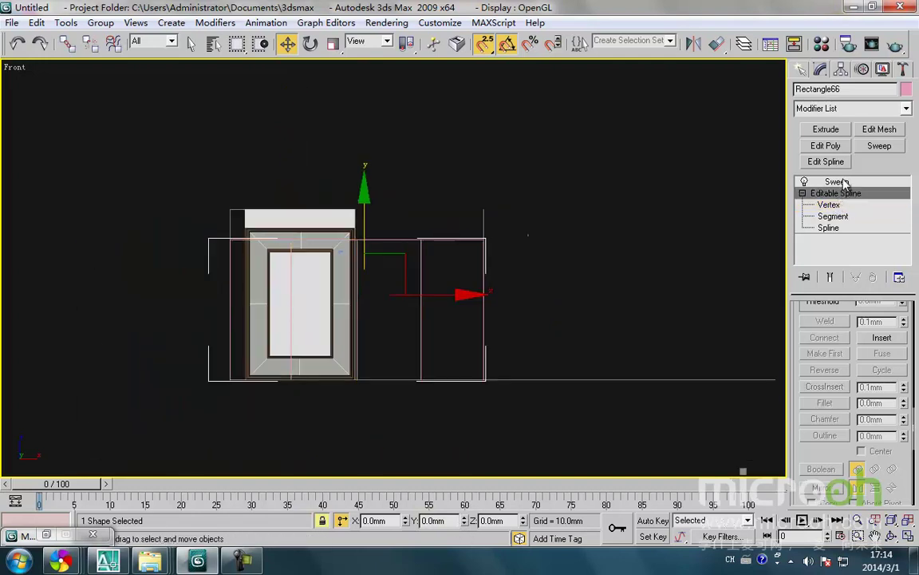
click(843, 182)
middle_drag(533, 267, 527, 228)
click(516, 246)
click(478, 292)
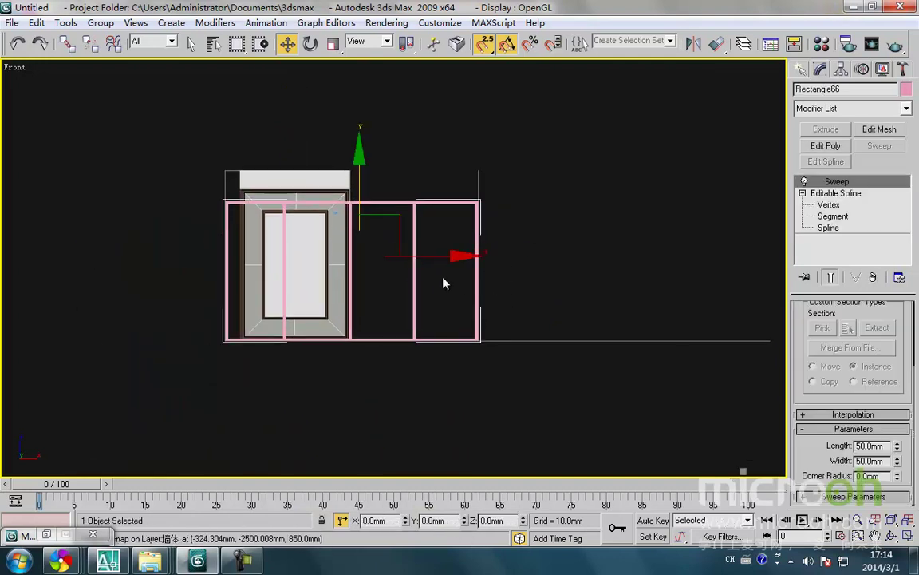
Name the first unused material slot "ck" for the window frame.
scroll(427, 314, down, 2)
alt+middle_drag(427, 314, 431, 415)
click(438, 435)
click(344, 403)
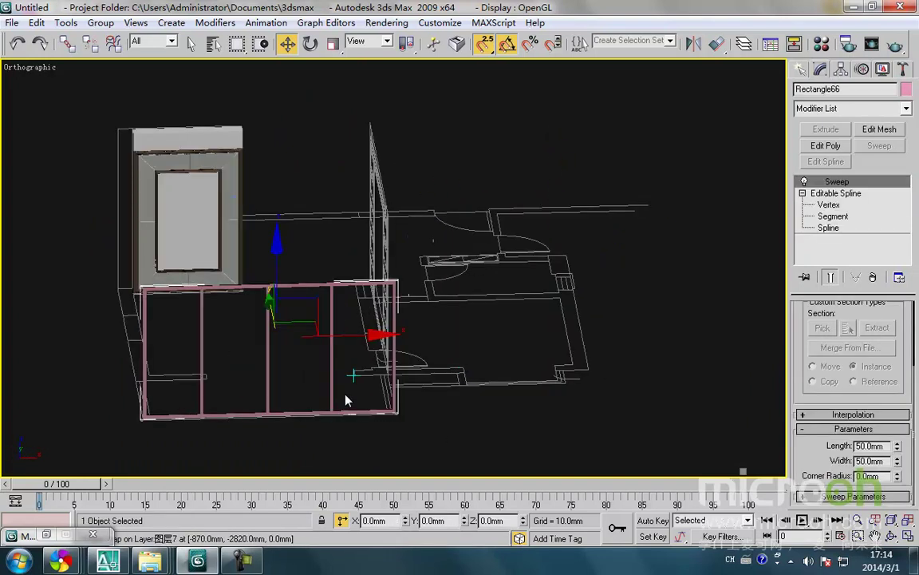
middle_drag(345, 400, 423, 364)
key(m)
click(623, 158)
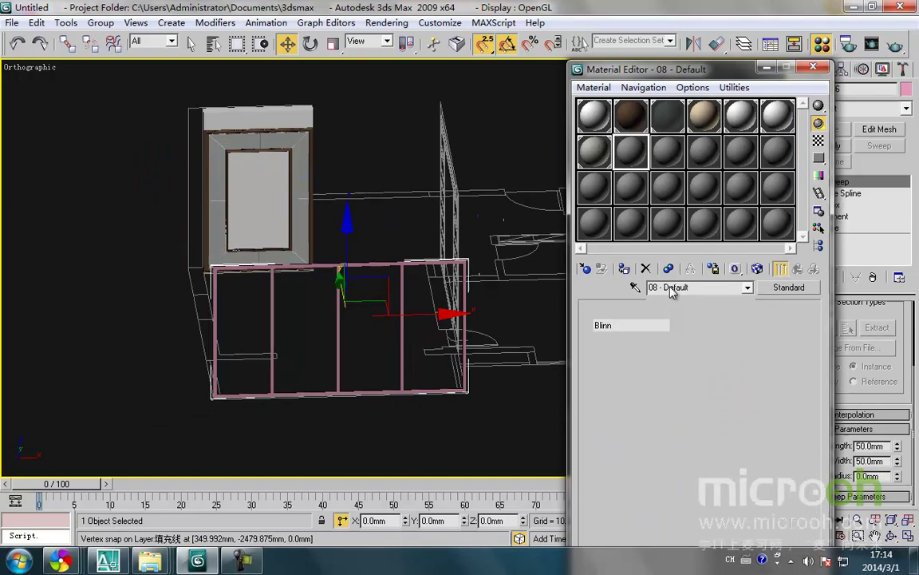
text(ck)
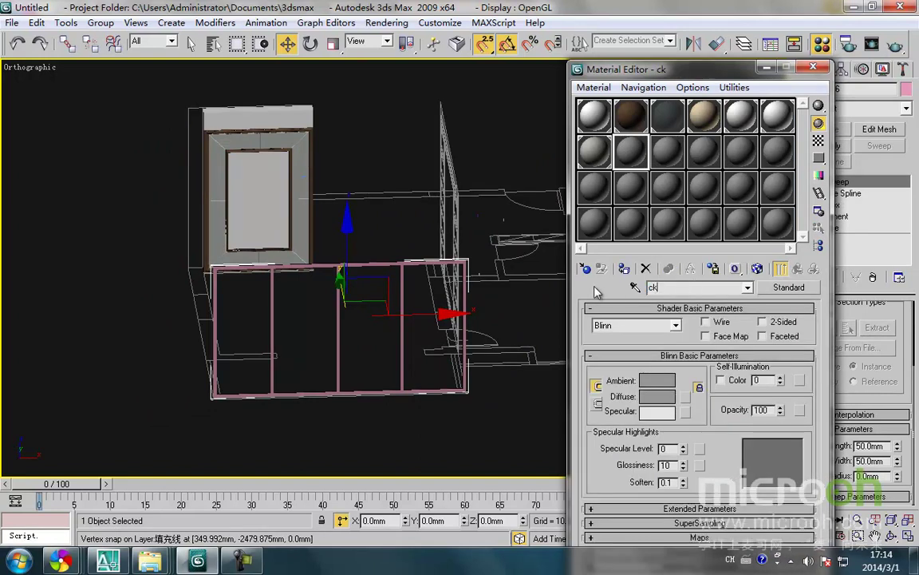
Give the ck material a dark blue-grey ambient and diffuse colour and assign it to the window frame.
click(673, 382)
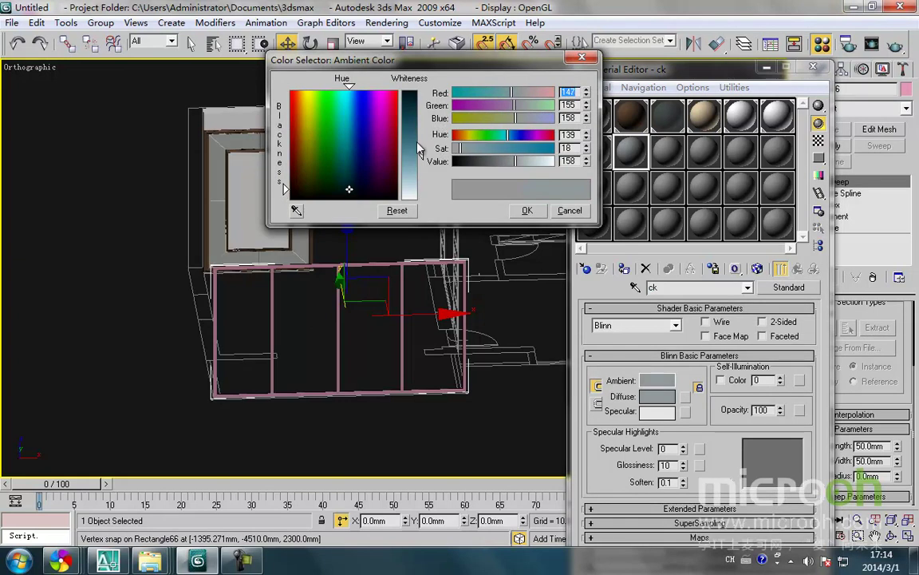
drag(420, 149, 423, 118)
click(528, 211)
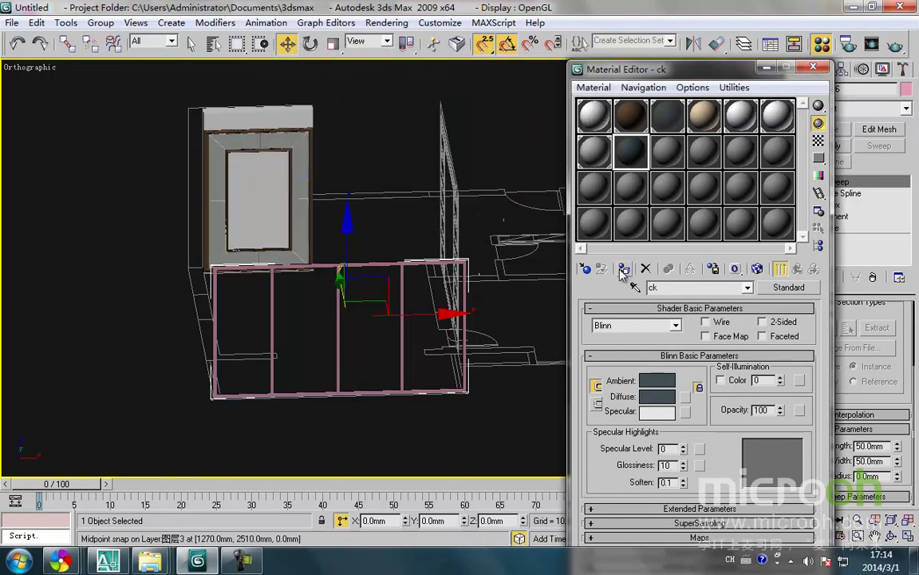
click(624, 268)
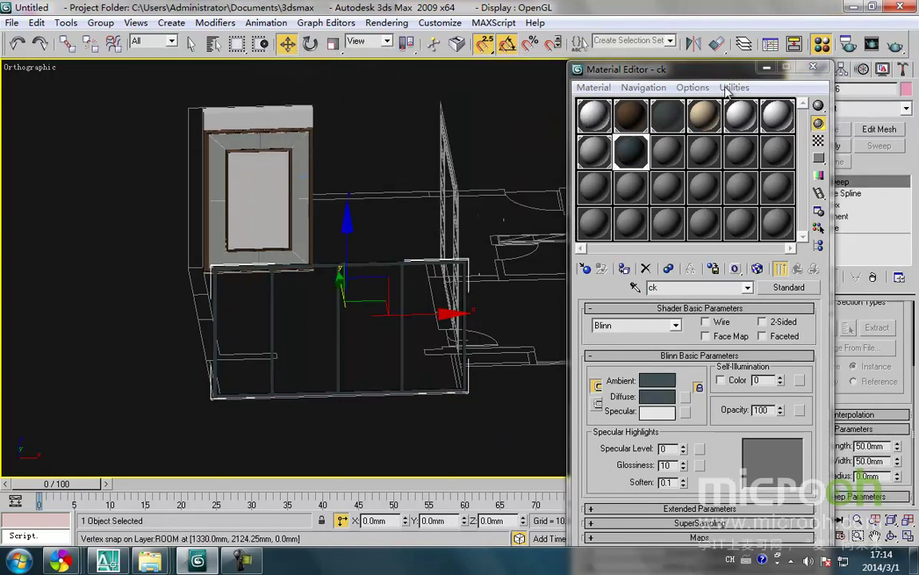
click(764, 69)
Isolate the window frame and show it in the front view.
click(514, 376)
click(463, 371)
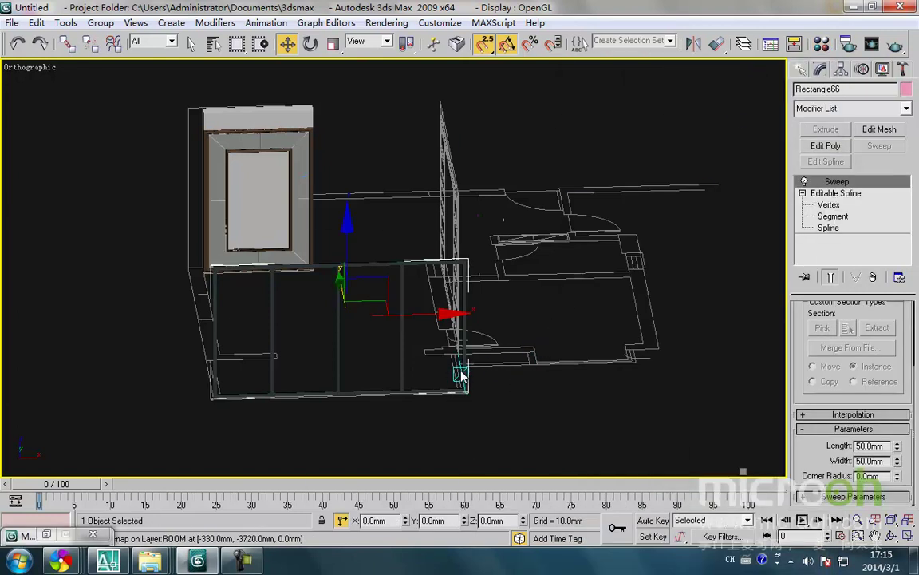
middle_drag(466, 364, 523, 361)
key(alt+q)
key(f)
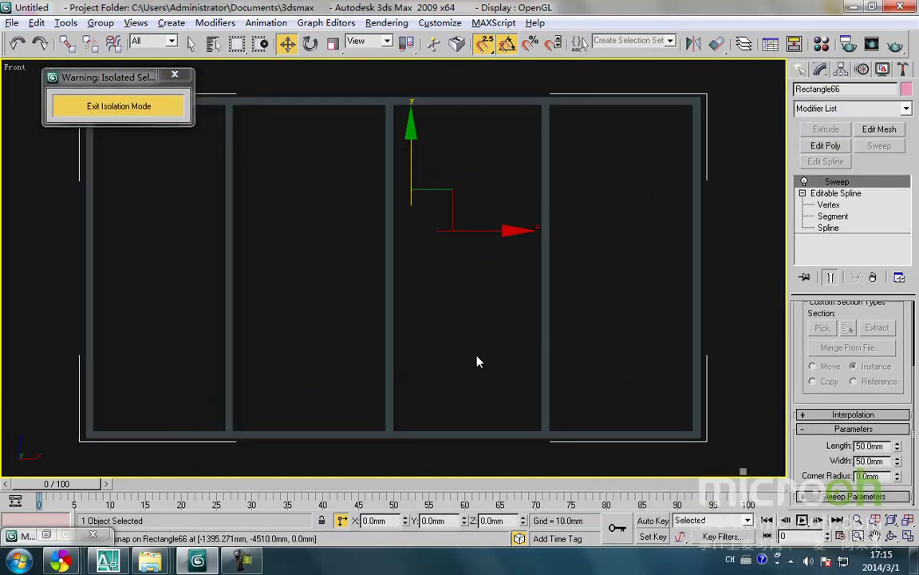
Draw a snapped rectangle covering all four window panels and extrude it 5 mm as the glass pane.
right_click(453, 246)
click(484, 262)
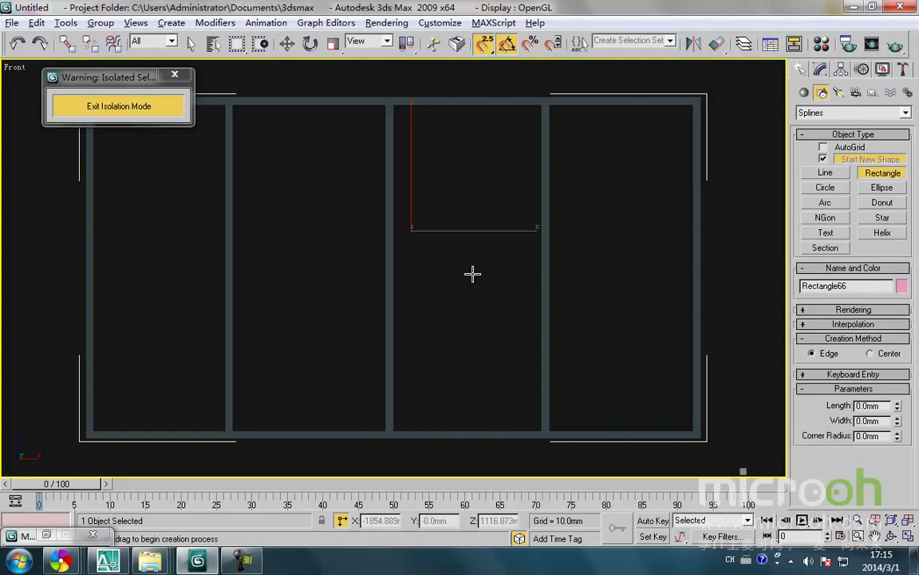
ctrl+right_click(457, 297)
click(477, 219)
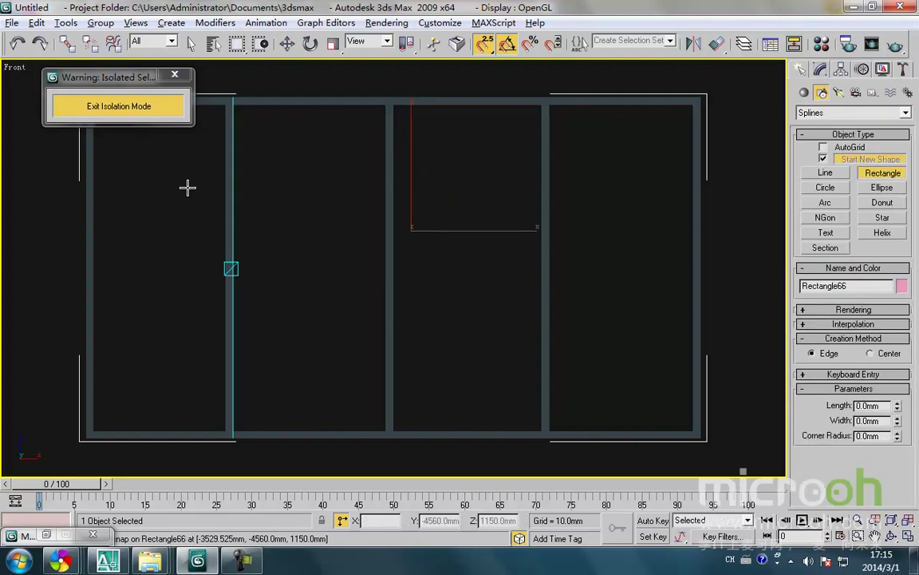
middle_drag(154, 223, 161, 235)
scroll(218, 220, down, 3)
drag(211, 221, 502, 380)
click(821, 69)
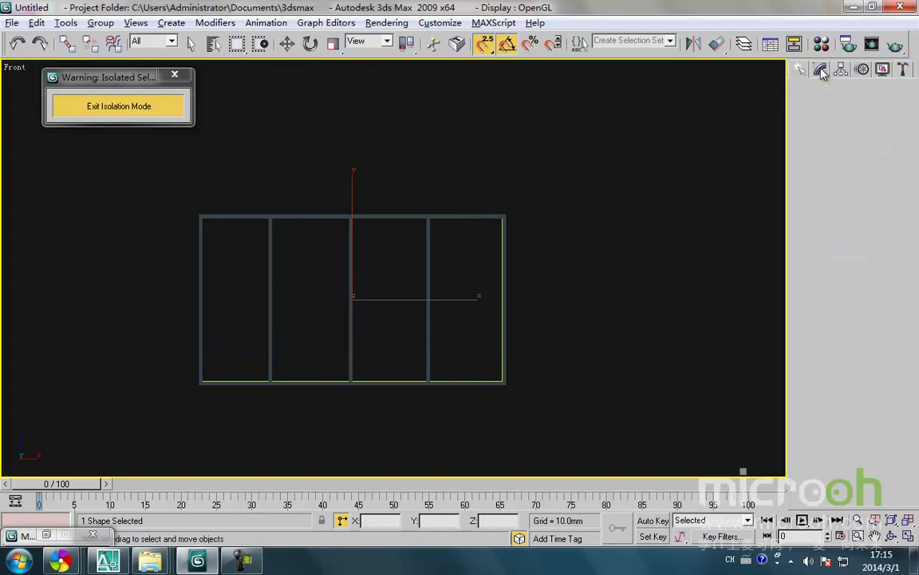
click(827, 130)
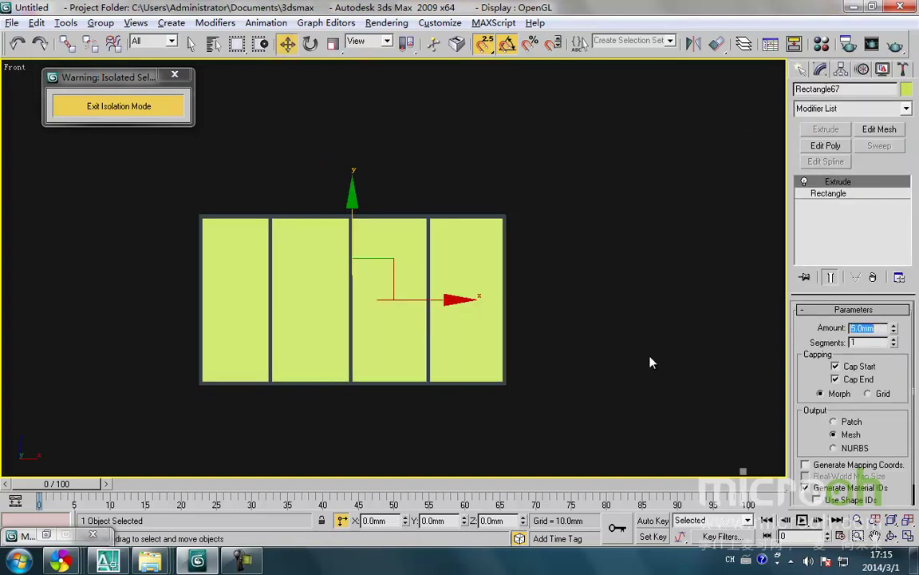
Move the glass pane in plan onto the window frame, snapping it to the middle of the frame's thickness.
middle_drag(328, 265, 309, 236)
key(t)
scroll(374, 312, down, 3)
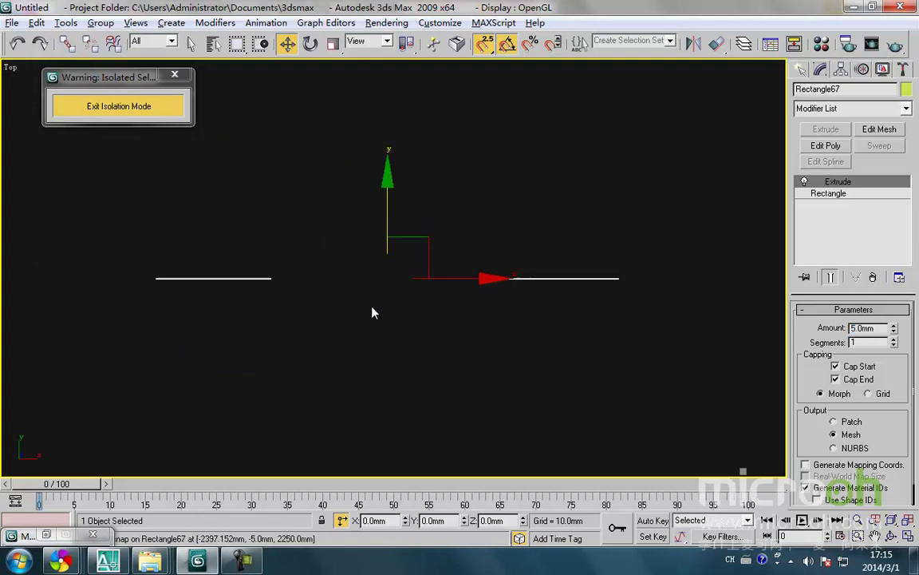
scroll(345, 316, down, 8)
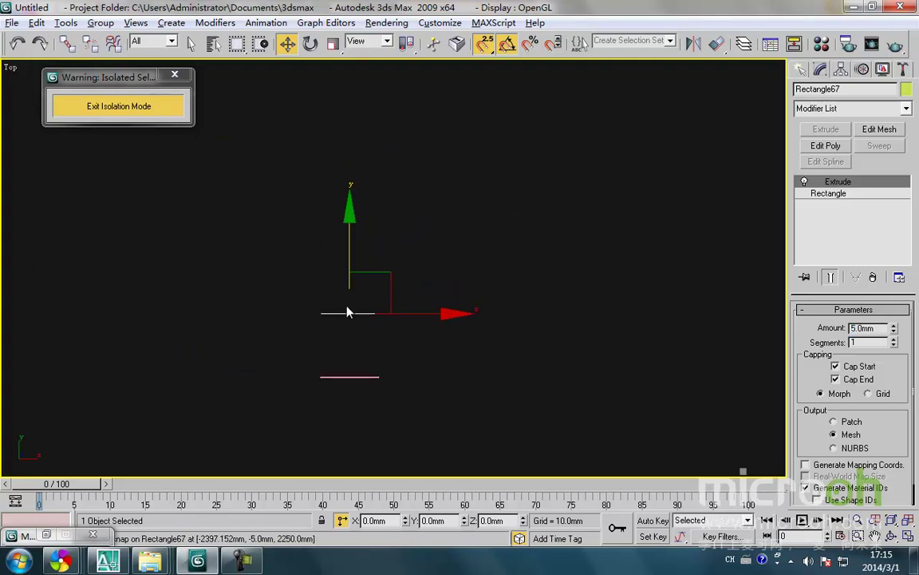
drag(347, 260, 328, 369)
scroll(330, 382, up, 5)
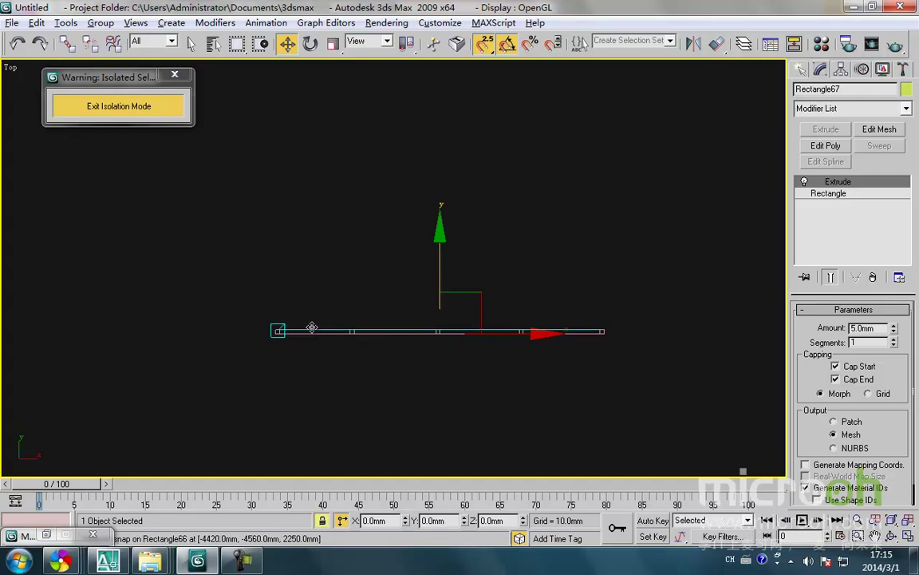
scroll(307, 328, up, 5)
scroll(275, 331, up, 2)
middle_drag(279, 320, 434, 299)
drag(185, 381, 178, 353)
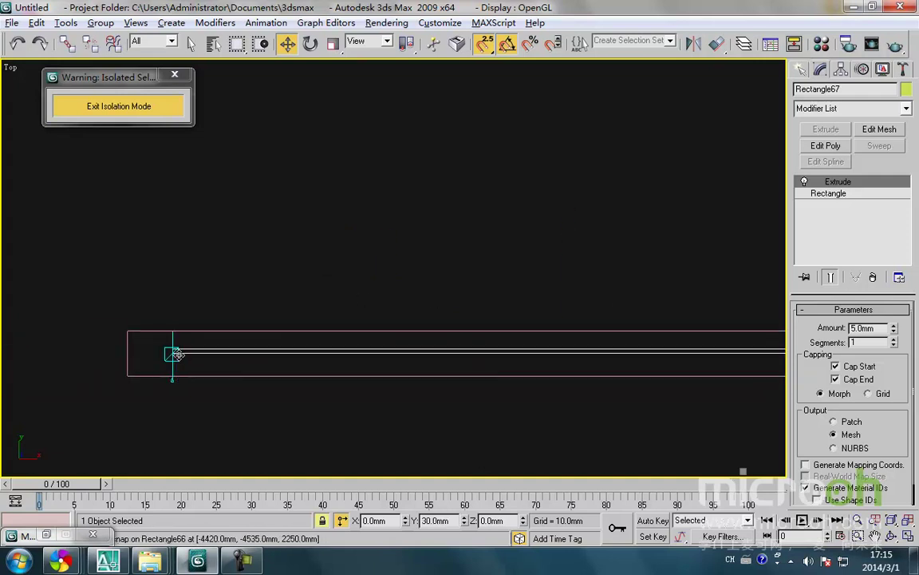
Name the next unused material slot "boli" for the glass, working in the shaded front view.
key(f)
key(F3)
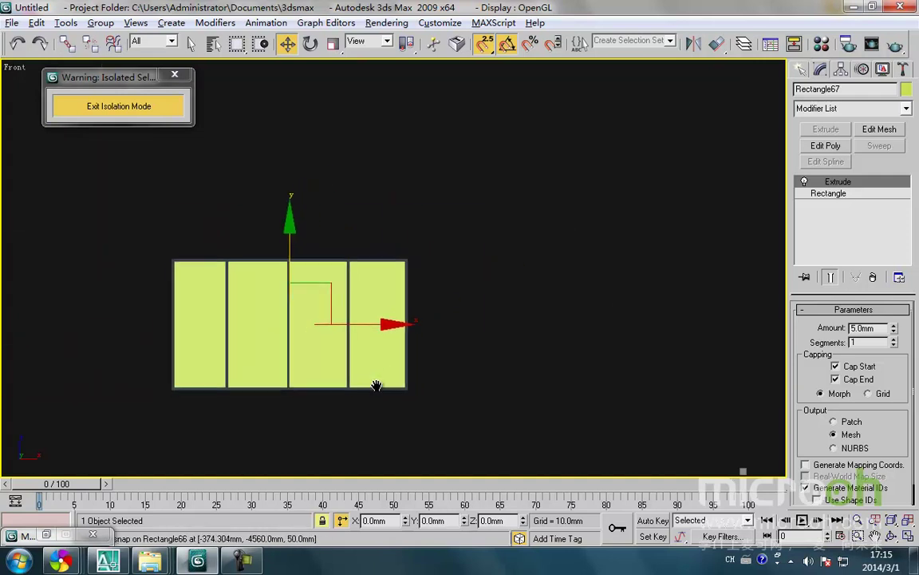
key(m)
click(669, 154)
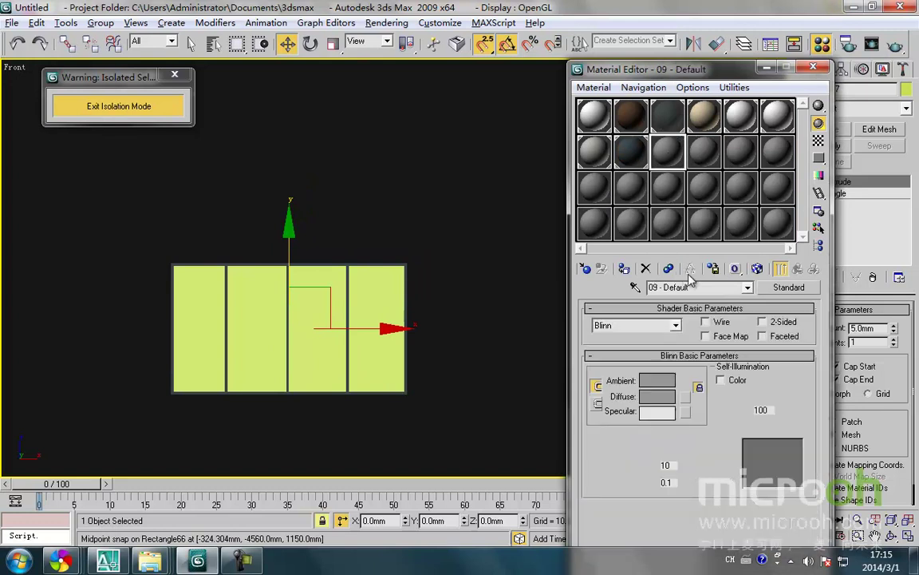
text(boli)
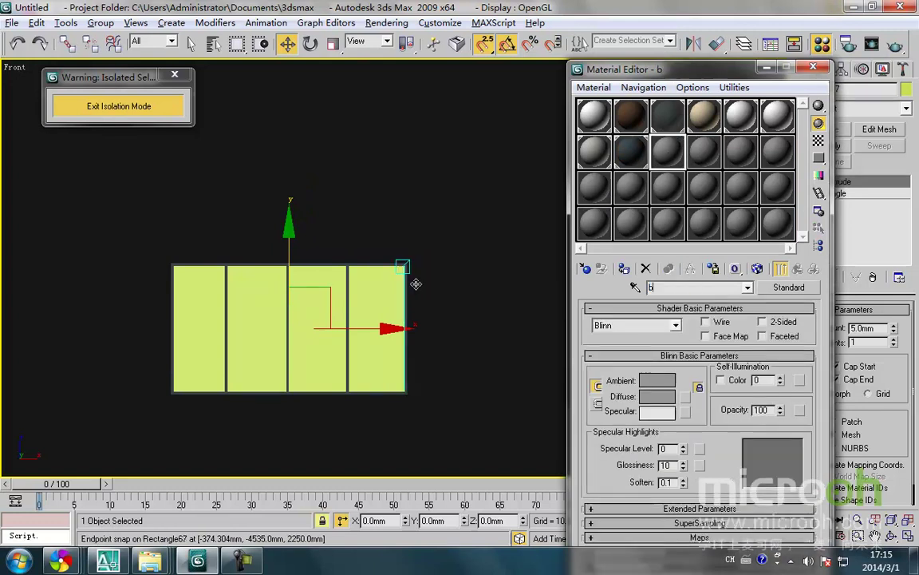
Set the boli material's ambient and diffuse colour to RGB 149, 177, 178 and assign it to the glass pane.
click(657, 381)
click(345, 170)
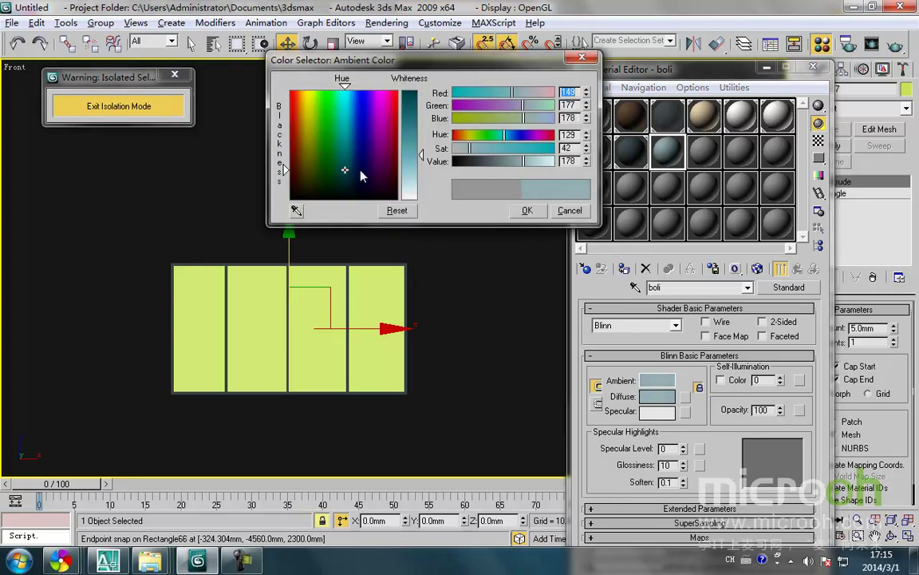
click(527, 210)
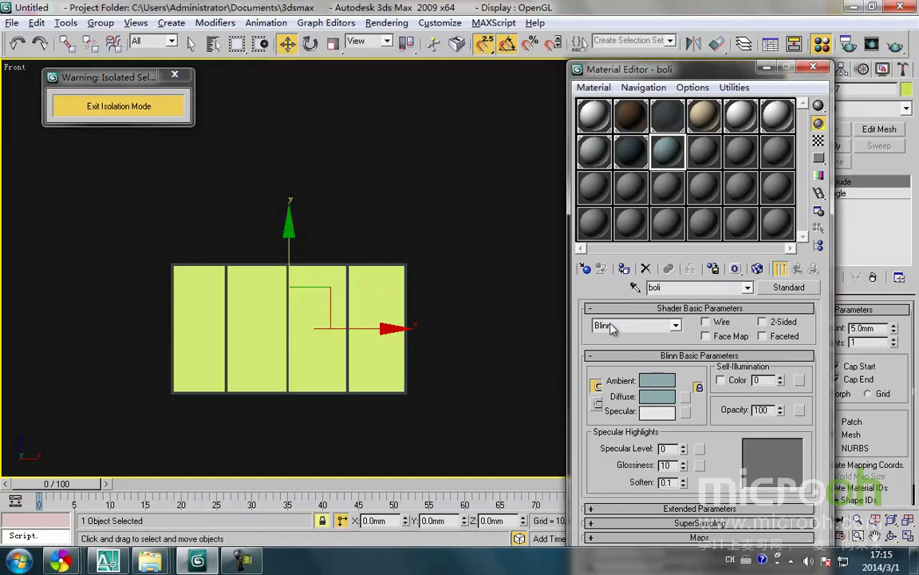
click(622, 273)
Select the window frame and glass pane together and exit isolation mode.
scroll(311, 357, down, 3)
alt+middle_drag(328, 365, 668, 206)
click(766, 68)
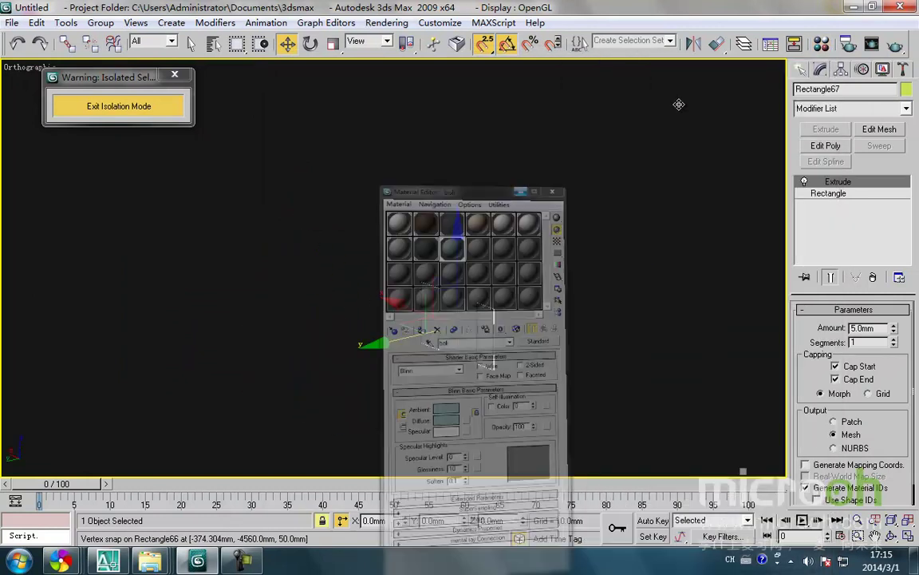
key(ctrl+a)
click(170, 115)
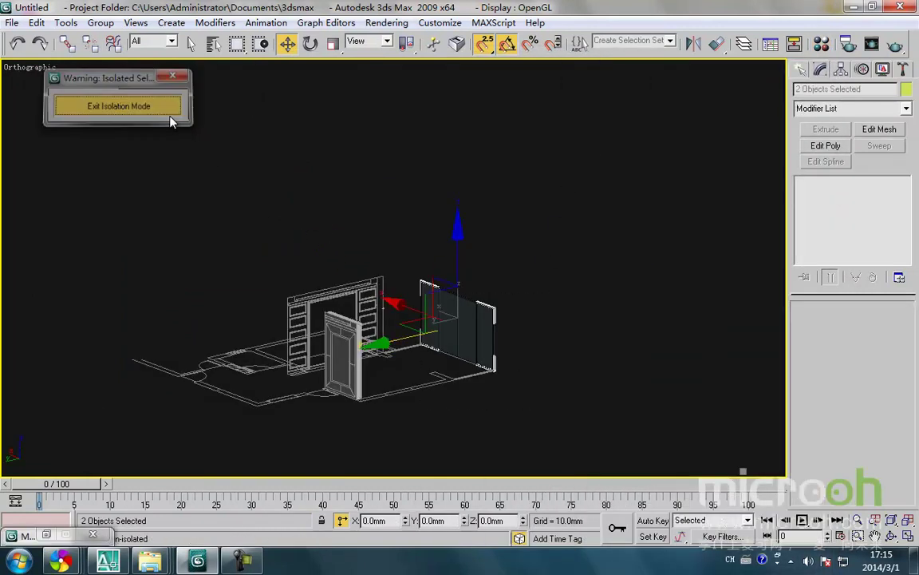
Copy the window frame and glass in plan from the balcony's front edge up to the wall opening behind it.
key(t)
key(z)
scroll(318, 243, down, 4)
middle_drag(311, 273, 290, 386)
drag(328, 298, 317, 261)
middle_drag(304, 275, 292, 285)
drag(319, 155, 320, 273)
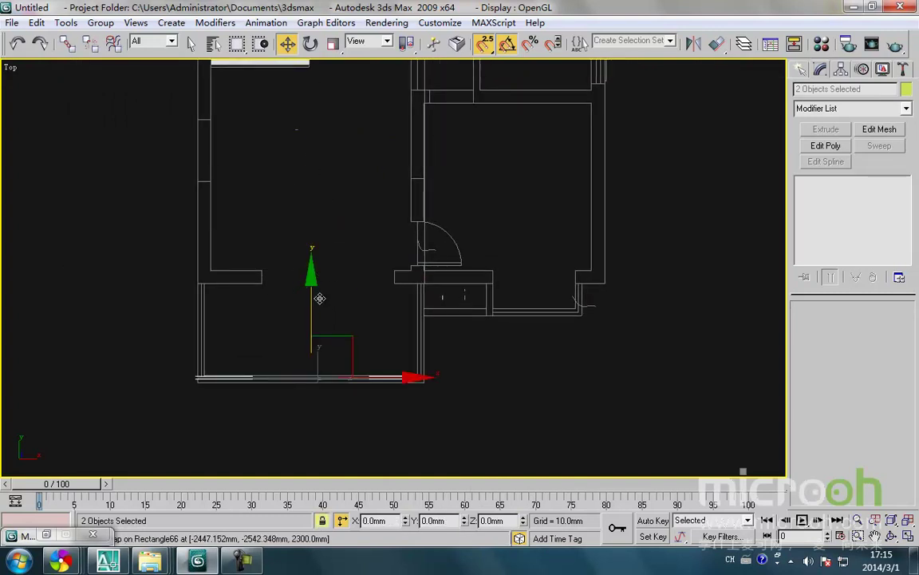
shift+drag(316, 318, 316, 213)
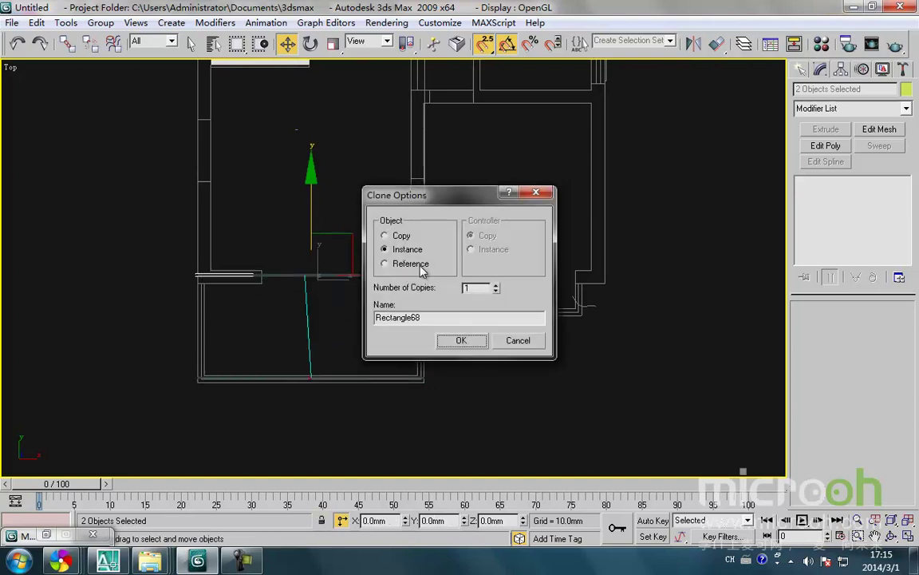
click(469, 343)
Rotate the copied frame and glass 90° in plan and move them to the left side of the balcony.
key(e)
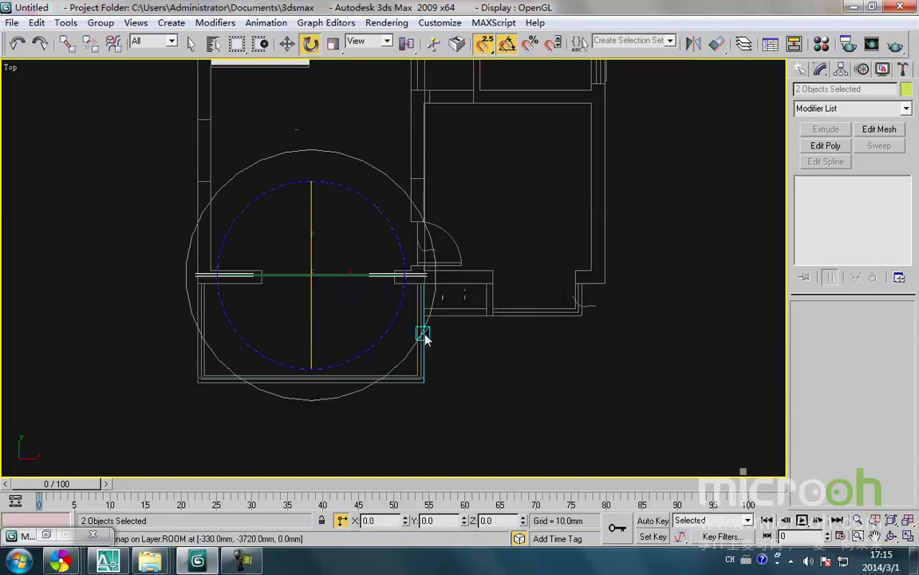
mouse_move(389, 324)
mouse_down()
mouse_move(379, 334)
mouse_move(389, 336)
mouse_up()
key(w)
key(space)
drag(345, 244, 308, 187)
scroll(263, 348, up, 5)
mouse_move(287, 313)
mouse_down()
mouse_move(120, 395)
mouse_move(116, 412)
mouse_move(113, 397)
mouse_up()
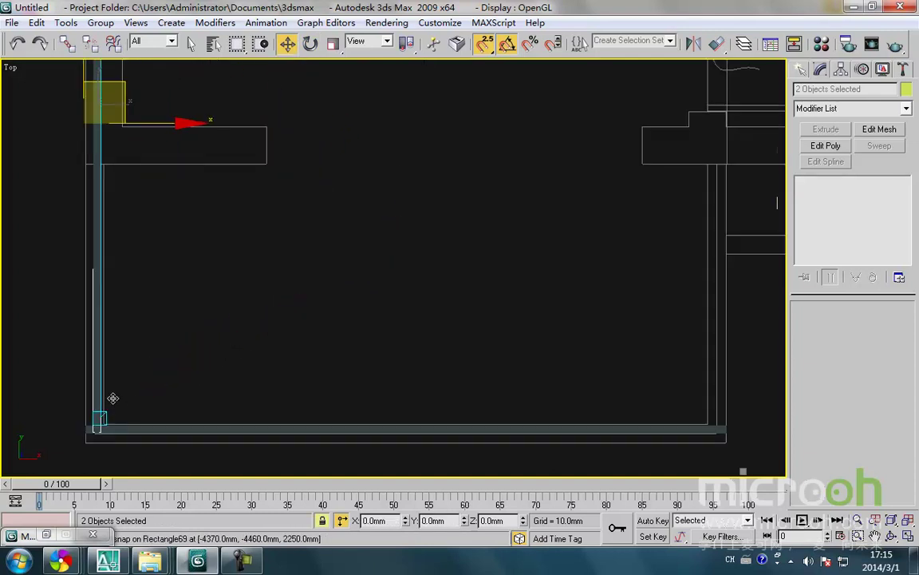
Snap the rotated frame and glass to the outer edge of the balcony's left wall at the front corner.
middle_drag(109, 409, 184, 357)
scroll(185, 356, up, 6)
drag(142, 355, 222, 289)
scroll(222, 289, down, 6)
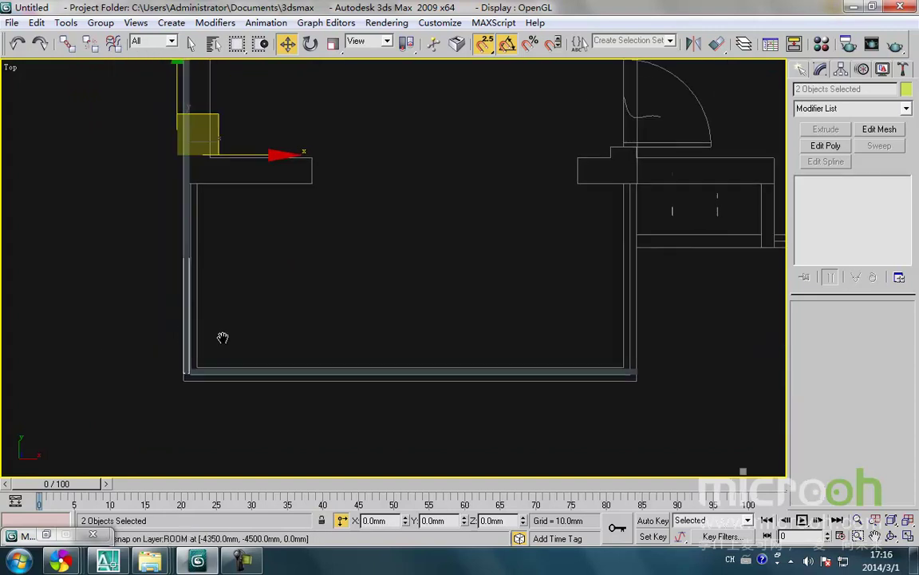
scroll(232, 359, down, 2)
alt+middle_drag(252, 327, 409, 261)
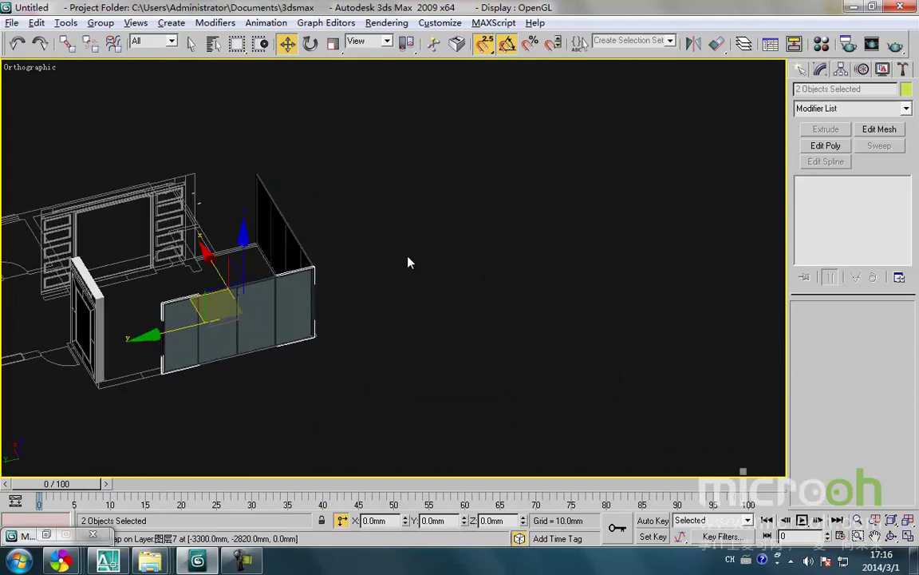
Delete two of the mullion segments from the side window frame's spline, keeping the one nearest the front corner.
click(294, 413)
click(257, 281)
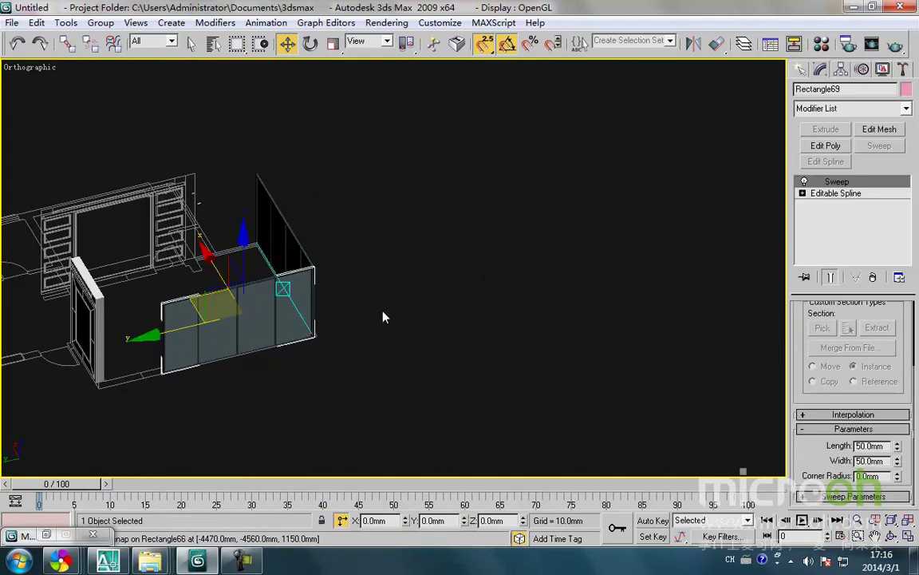
click(803, 194)
click(832, 218)
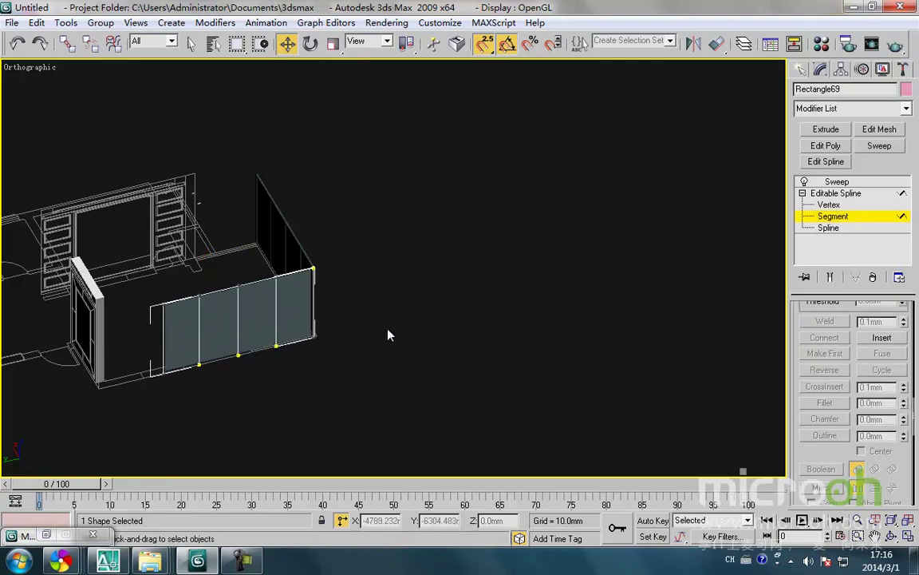
drag(187, 327, 188, 329)
key(Delete)
Shorten the side window frame by moving its far end vertices in plan to the end of the wall, and select its vertices.
drag(147, 276, 189, 403)
key(1)
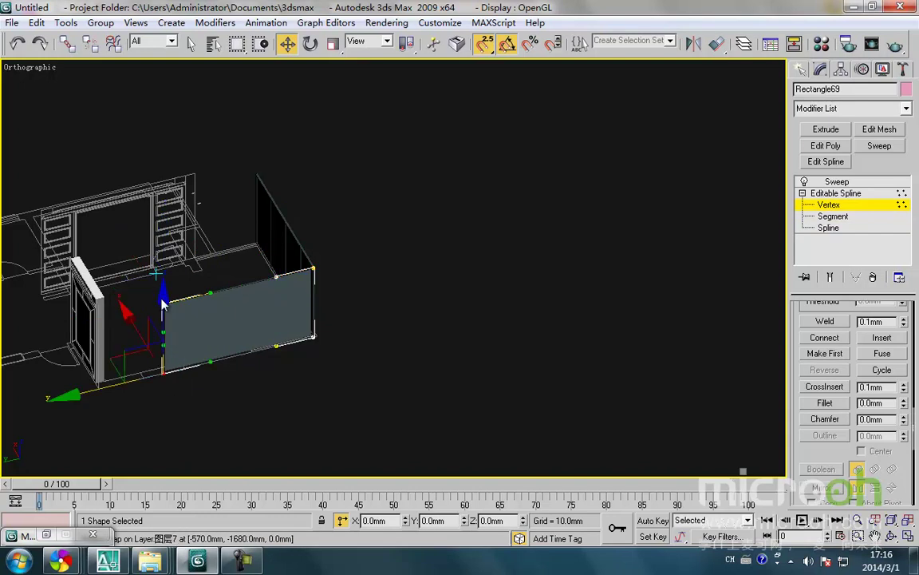
key(t)
scroll(244, 364, down, 6)
middle_drag(285, 374, 286, 353)
scroll(286, 354, up, 4)
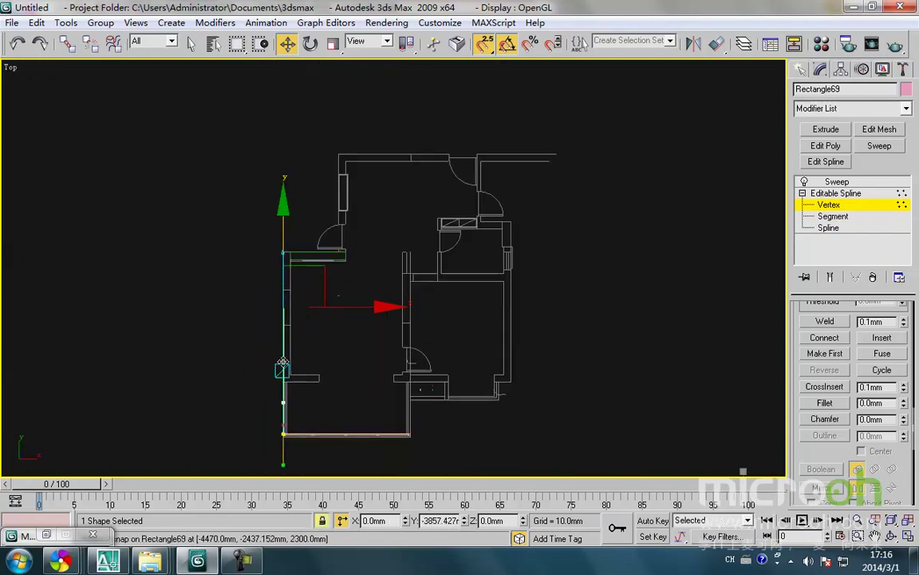
scroll(295, 403, up, 4)
scroll(283, 406, down, 4)
key(space)
drag(280, 448, 257, 388)
right_click(246, 431)
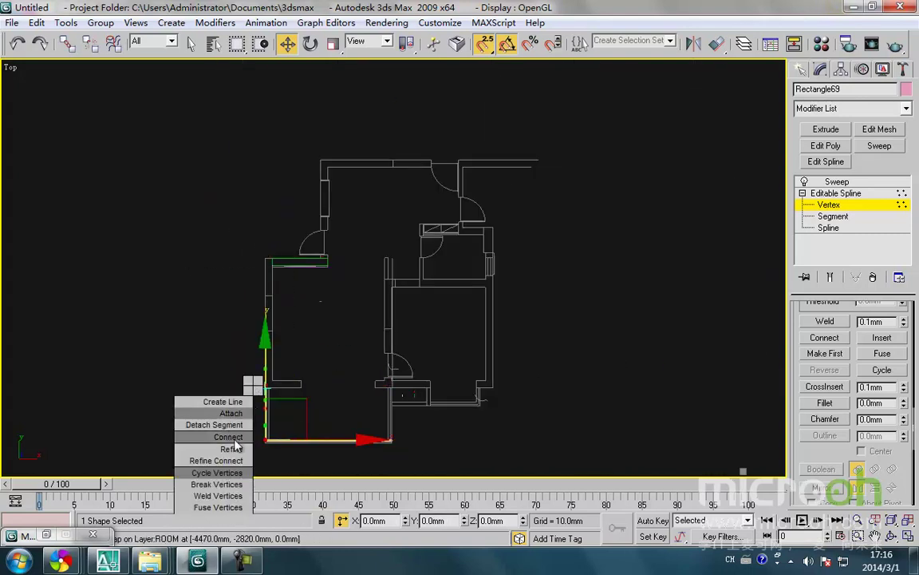
click(230, 460)
click(298, 461)
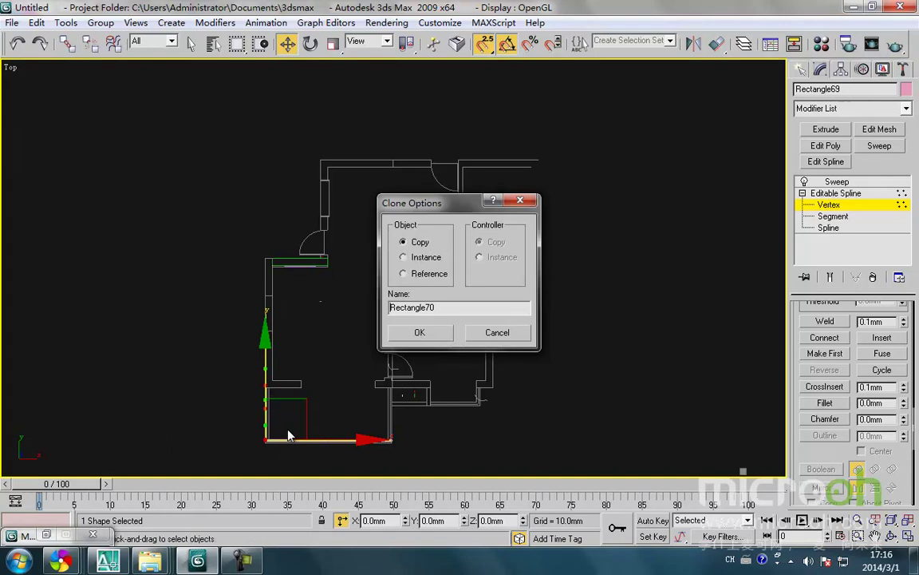
click(521, 200)
Convert the side frame's vertices to Corner and move the remaining mullion's vertices to about the middle of the frame.
middle_drag(356, 325, 402, 215)
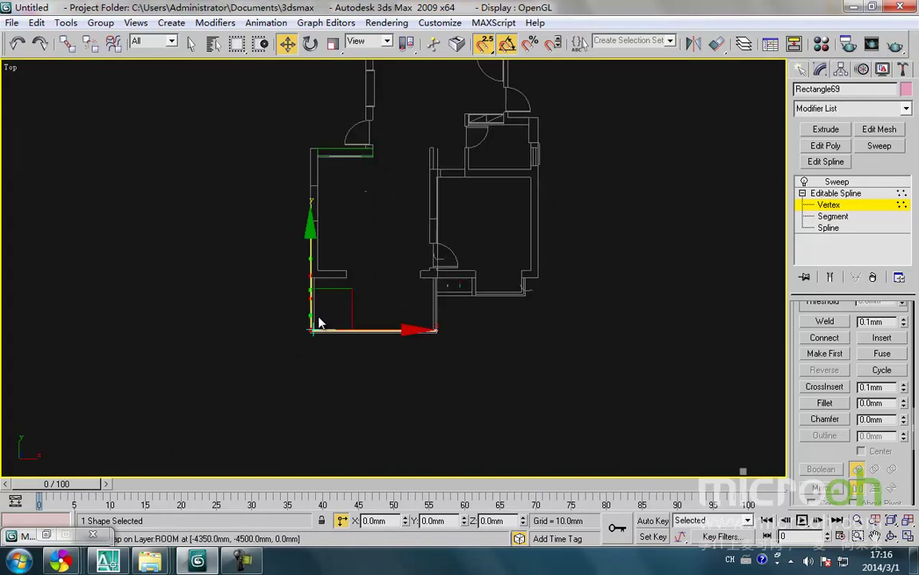
right_click(315, 305)
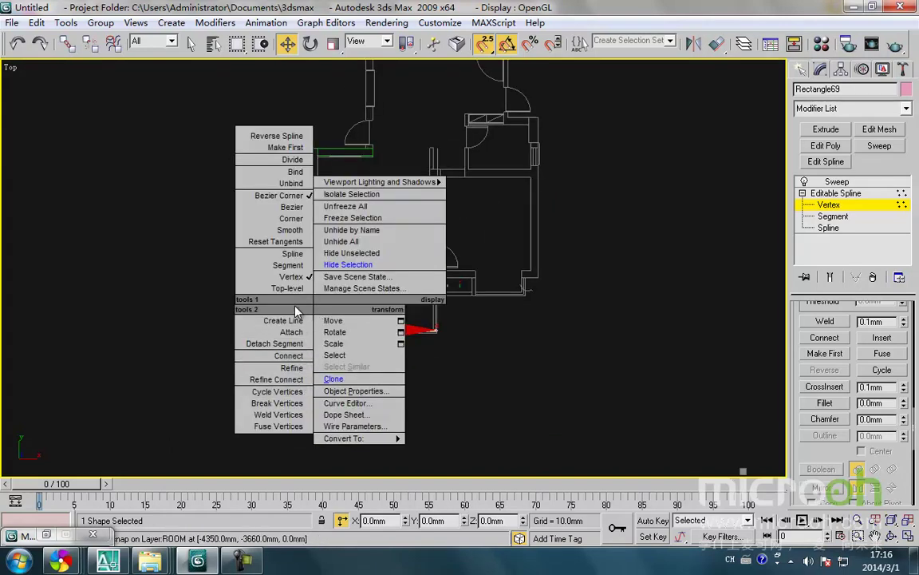
click(290, 219)
click(311, 275)
scroll(317, 307, up, 5)
middle_drag(306, 292, 305, 351)
drag(313, 289, 257, 256)
drag(296, 218, 273, 390)
middle_drag(273, 389, 276, 286)
drag(281, 274, 293, 306)
key(space)
click(328, 372)
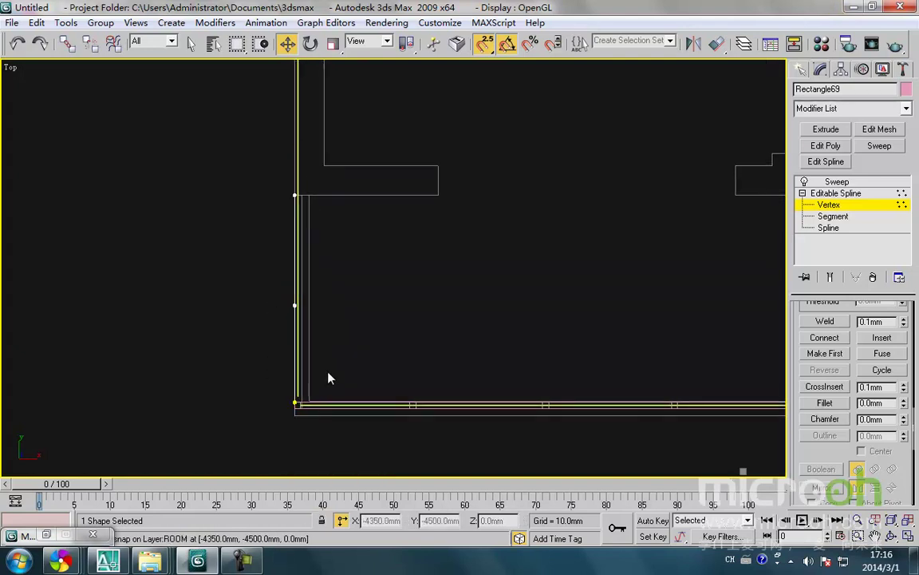
Finish editing the side frame and apply an Edit Mesh modifier to the side glass pane for vertex editing.
click(830, 205)
middle_drag(388, 227, 391, 327)
click(418, 336)
click(358, 229)
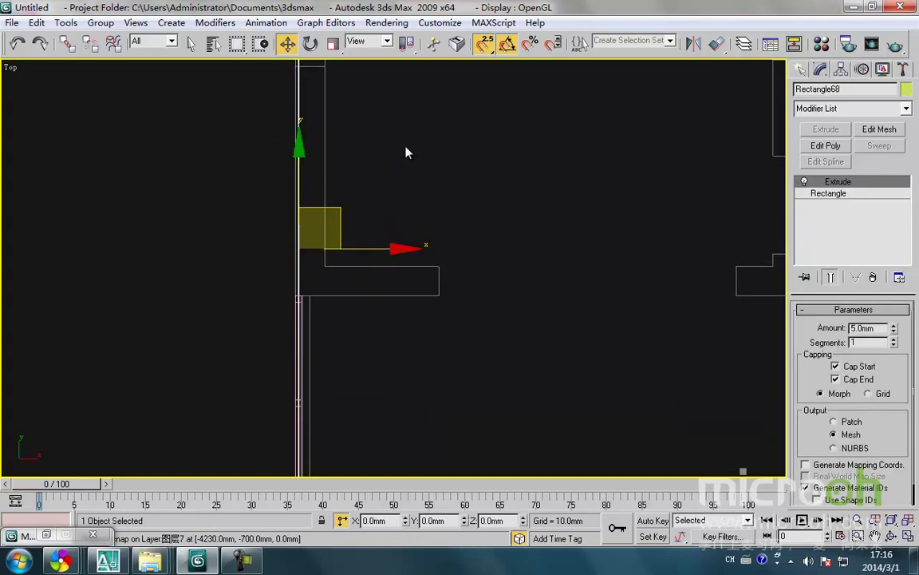
click(880, 128)
click(815, 308)
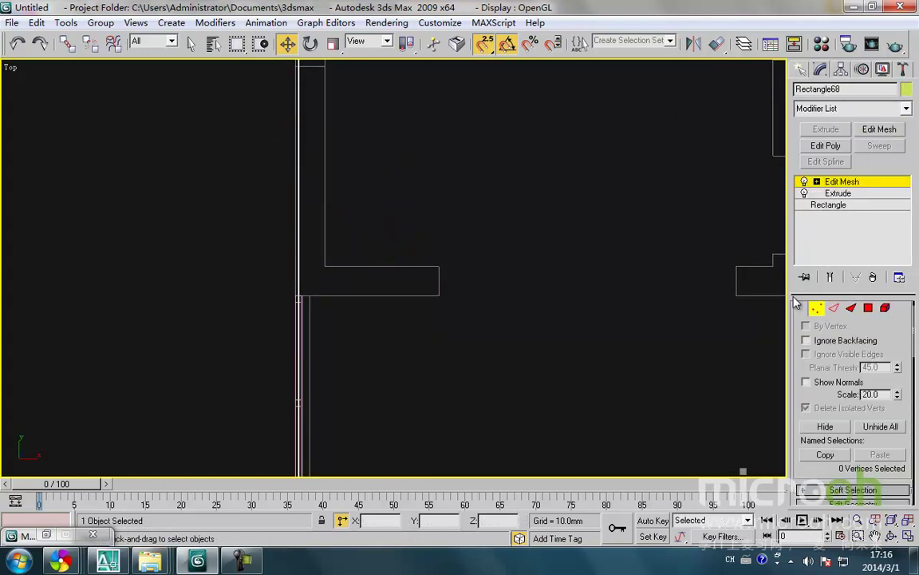
Shorten the side glass pane in plan by snapping its far end vertices to the shortened frame's end at the wall.
scroll(299, 245, down, 3)
drag(320, 268, 349, 234)
key(space)
drag(332, 140, 333, 318)
drag(339, 287, 339, 287)
scroll(363, 408, up, 9)
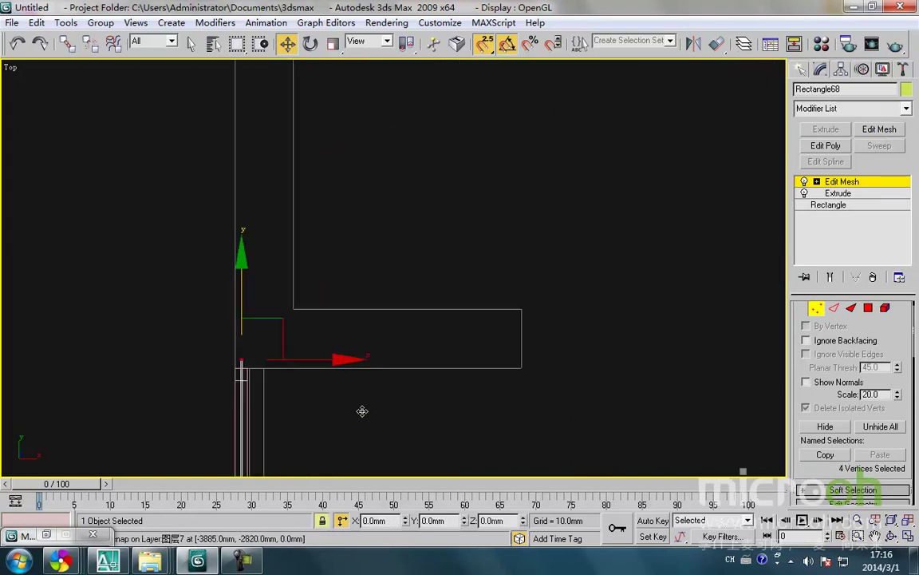
middle_drag(276, 384, 378, 375)
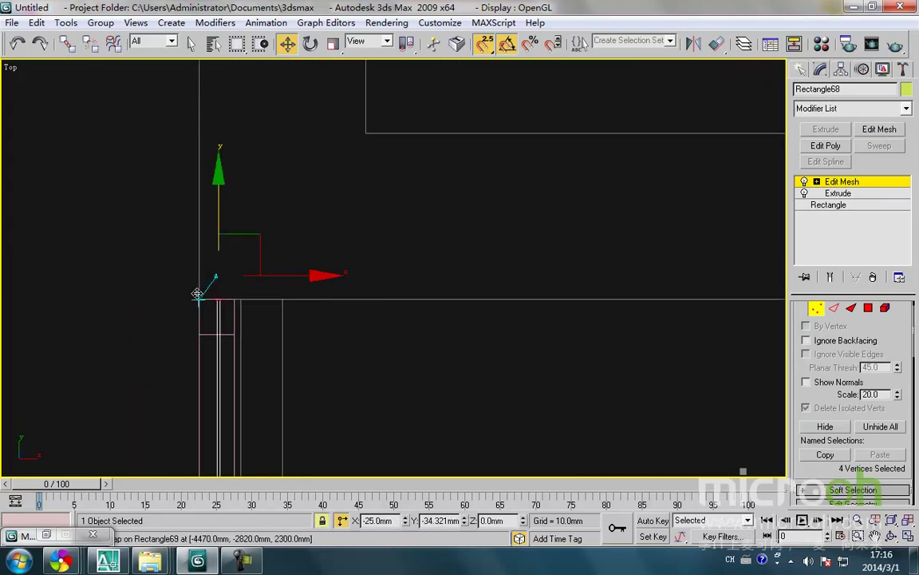
click(389, 389)
click(821, 313)
scroll(342, 419, down, 5)
middle_drag(340, 418, 316, 240)
key(space)
drag(280, 198, 345, 362)
key(ctrl+z)
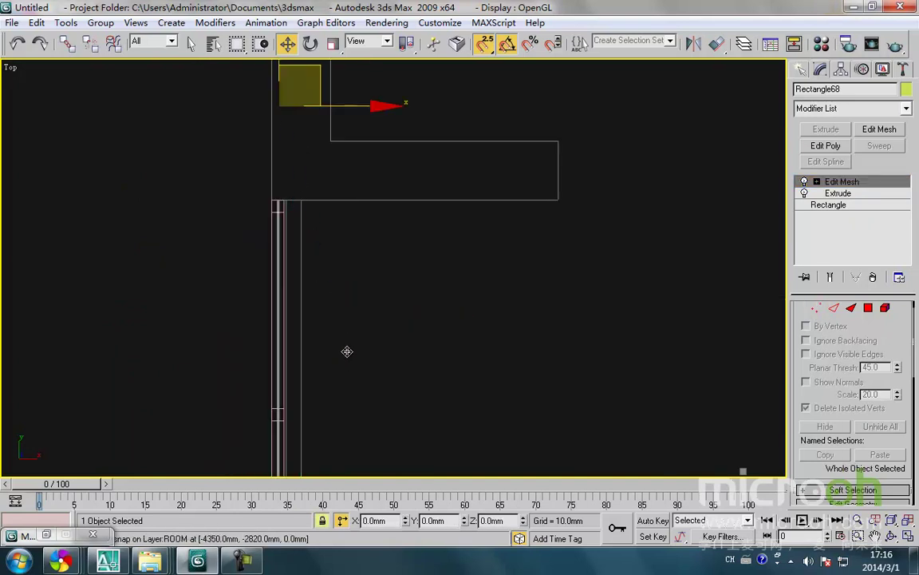
Select the side frame and glass together and shift them inward in plan onto the drawn window line.
drag(338, 410, 208, 331)
middle_drag(259, 316, 225, 243)
key(space)
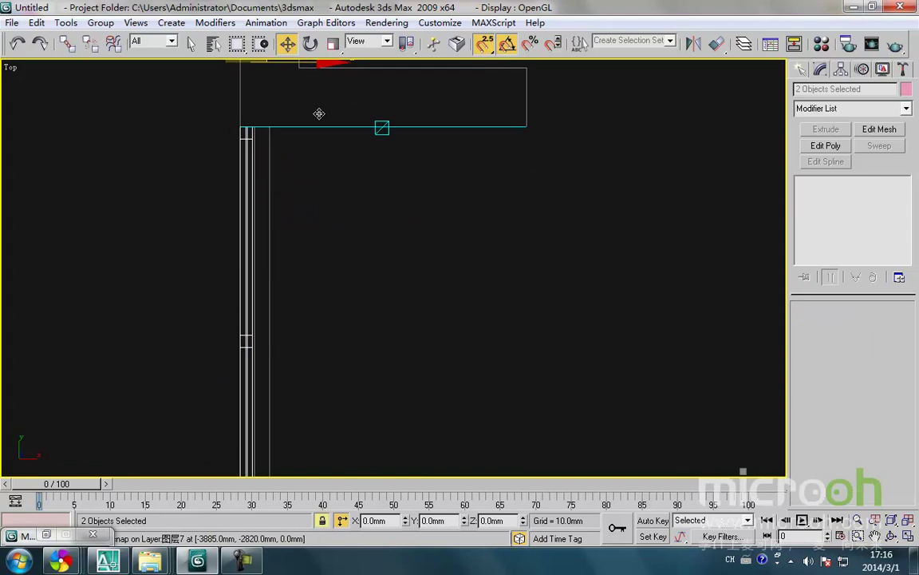
middle_drag(318, 119, 298, 217)
drag(280, 161, 232, 227)
key(space)
click(338, 343)
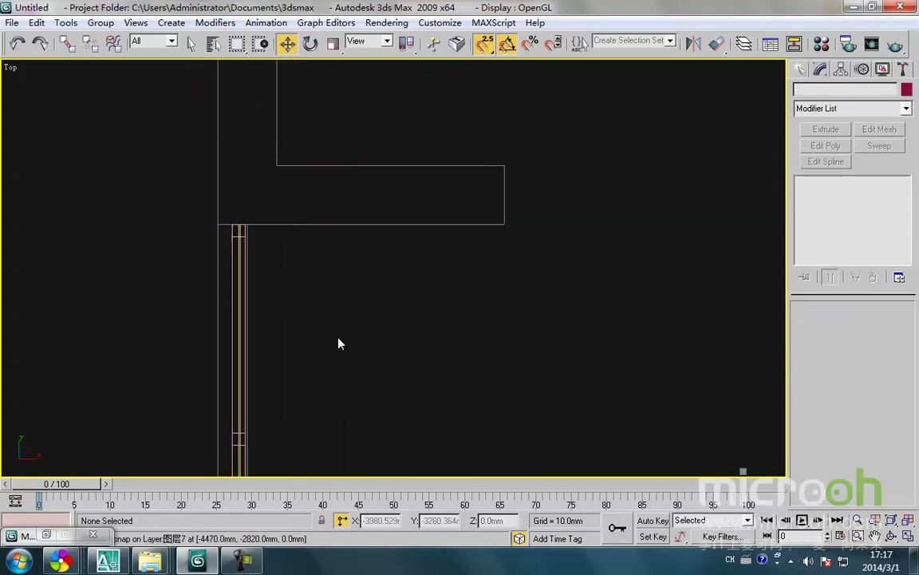
Group the front window frame and its glass pane, keeping the default group name.
middle_drag(336, 339, 286, 217)
scroll(286, 217, down, 5)
scroll(359, 285, up, 3)
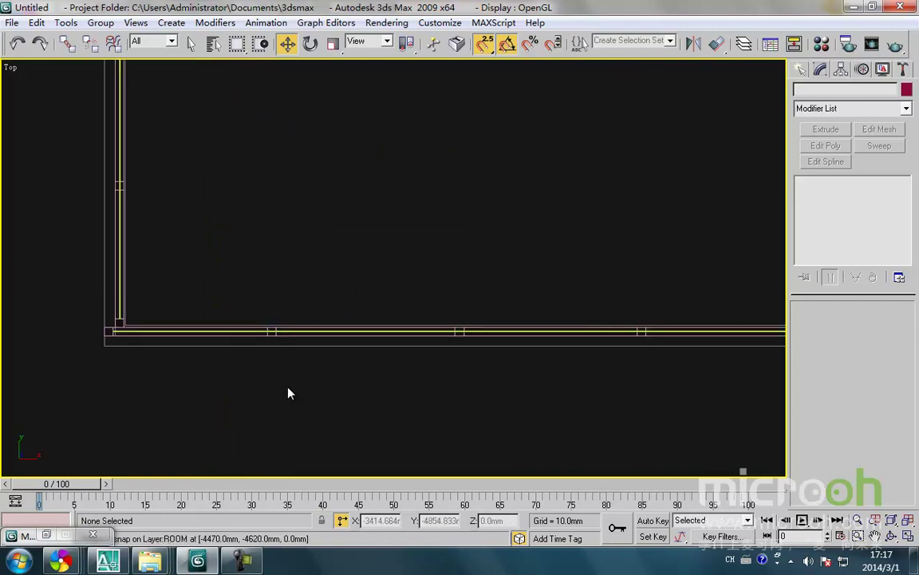
drag(275, 352, 365, 332)
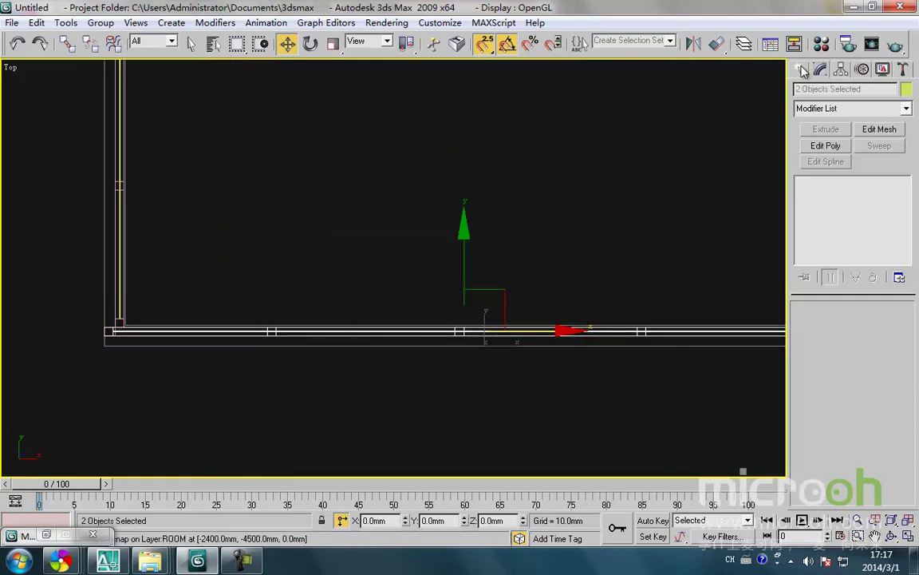
click(97, 24)
click(121, 40)
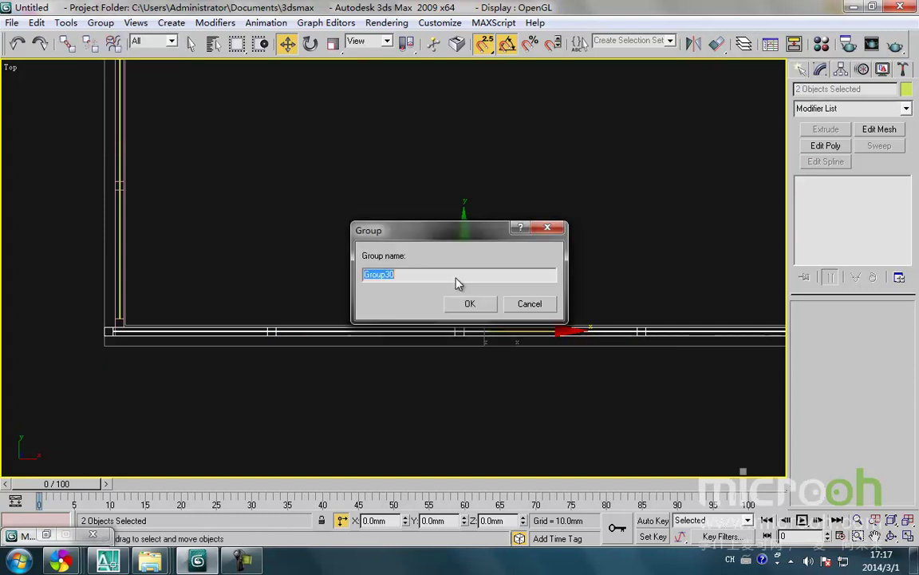
click(471, 304)
Apply an Edit Mesh modifier to the grouped front window.
click(907, 109)
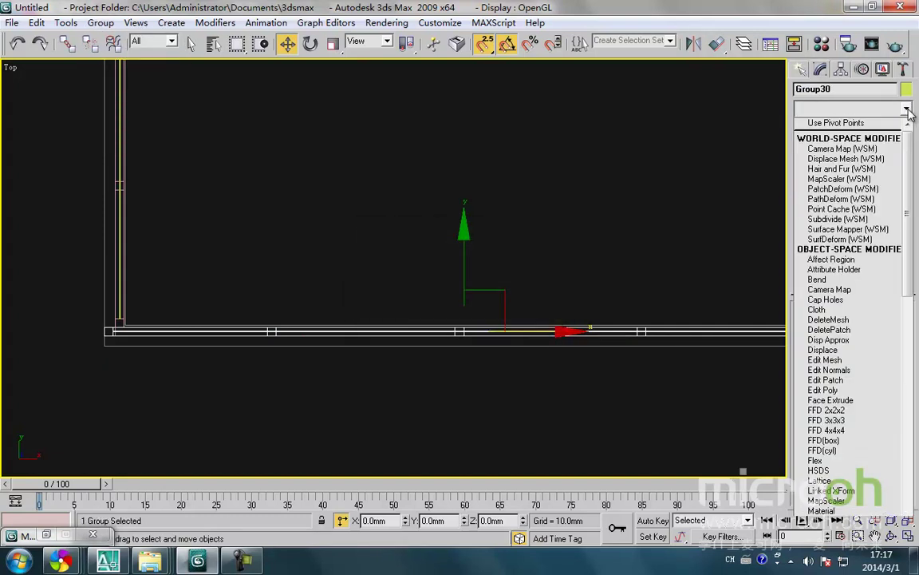
click(756, 119)
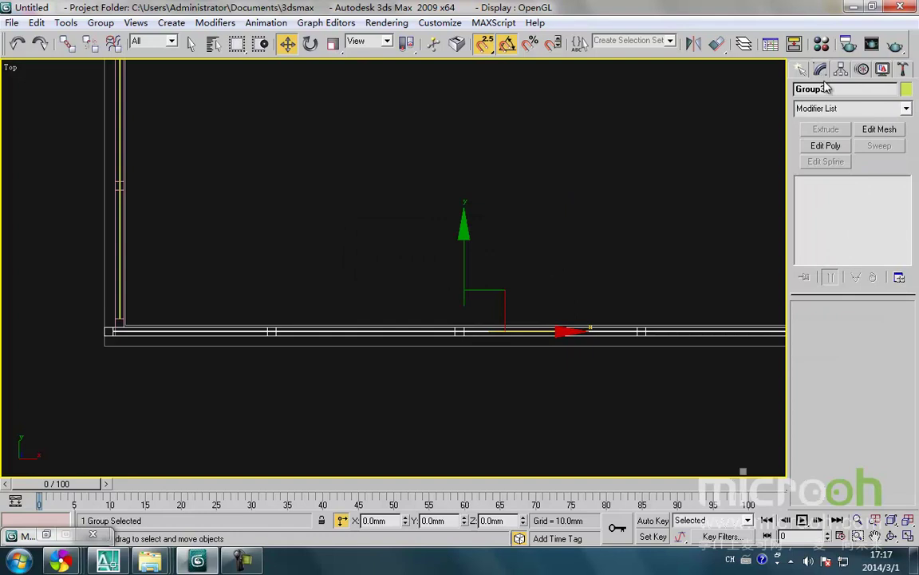
click(880, 129)
scroll(137, 339, up, 2)
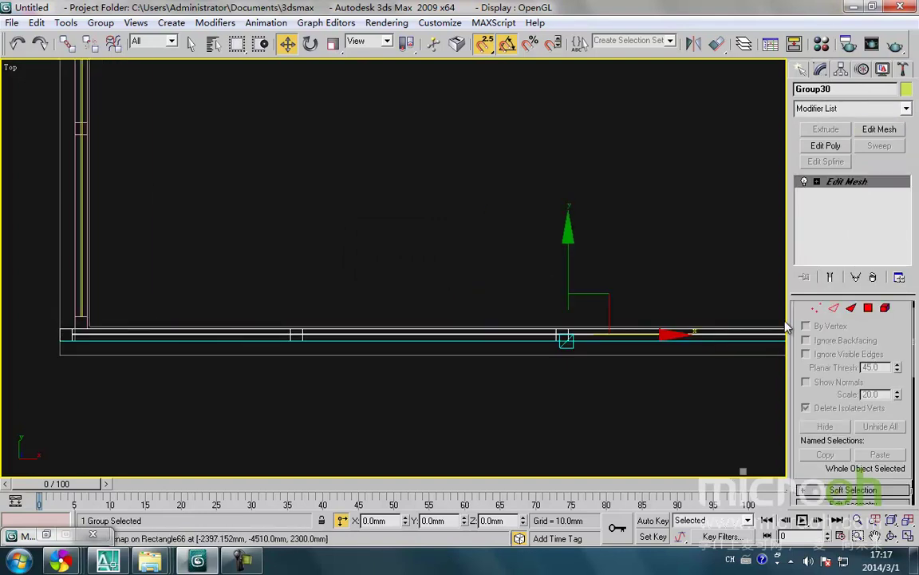
Move the front window's left end vertices in plan so that end lines up with the side window frame.
click(815, 309)
drag(104, 416, 75, 342)
key(space)
middle_drag(237, 373, 237, 374)
scroll(237, 373, down, 2)
Snap the front window's right end vertices to the window line of the balcony's right wall and finish vertex editing.
mouse_move(481, 382)
middle_down()
mouse_move(369, 396)
mouse_move(208, 397)
middle_up()
scroll(388, 383, up, 3)
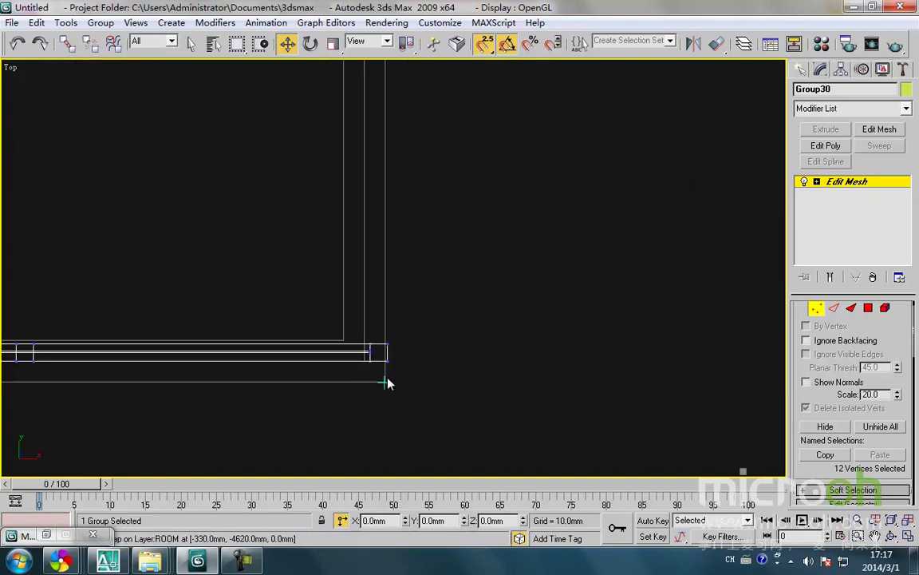
drag(361, 329, 364, 332)
drag(389, 367, 364, 363)
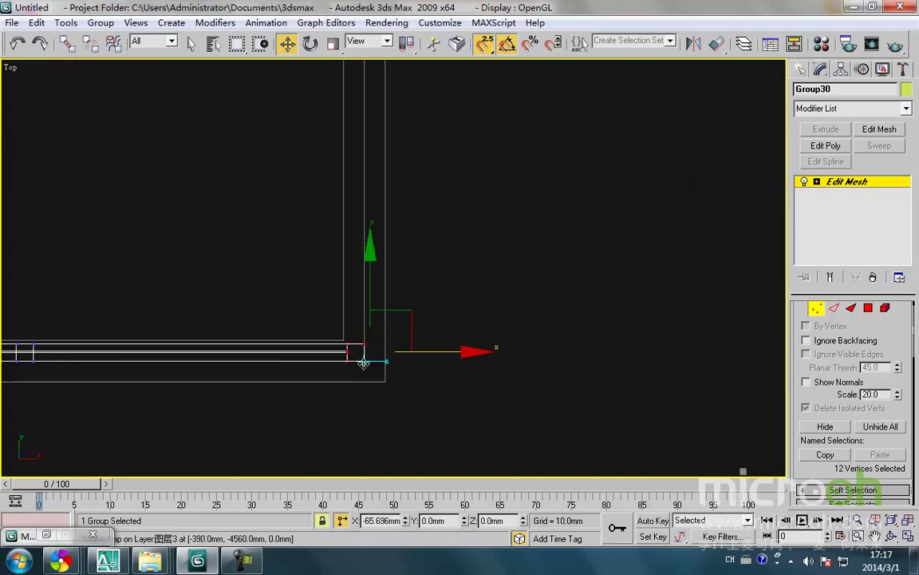
key(space)
click(437, 391)
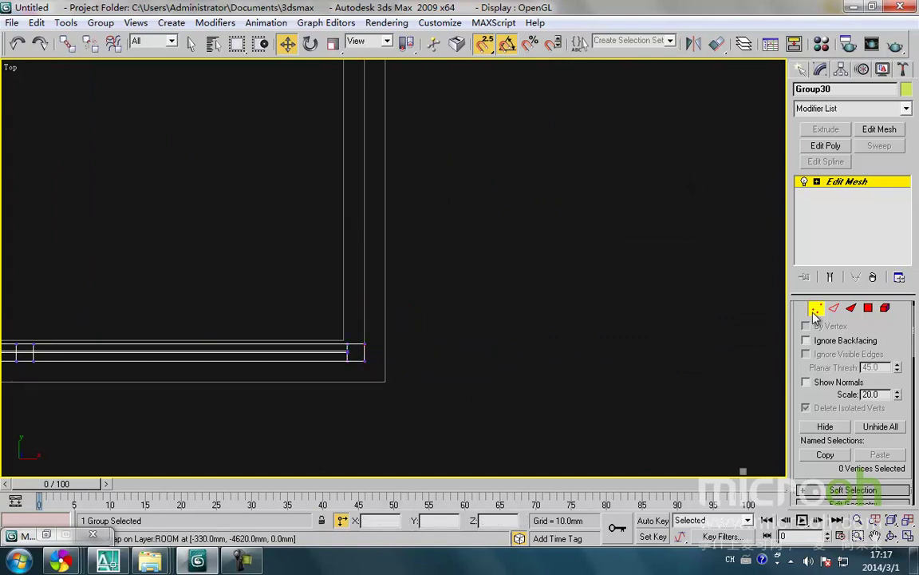
click(815, 309)
scroll(271, 364, down, 5)
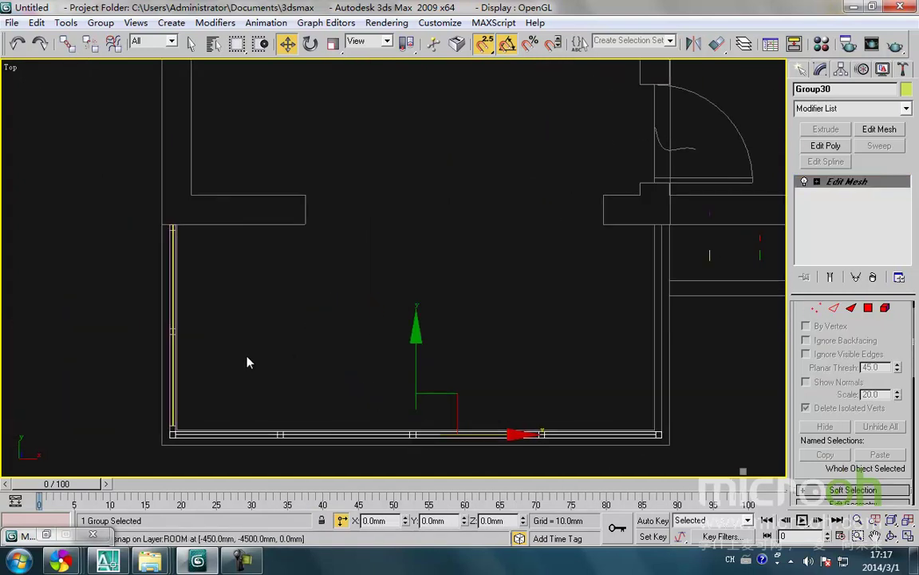
Select the left side window's frame and glass and copy them across the balcony toward the right wall.
click(244, 357)
drag(221, 377, 124, 312)
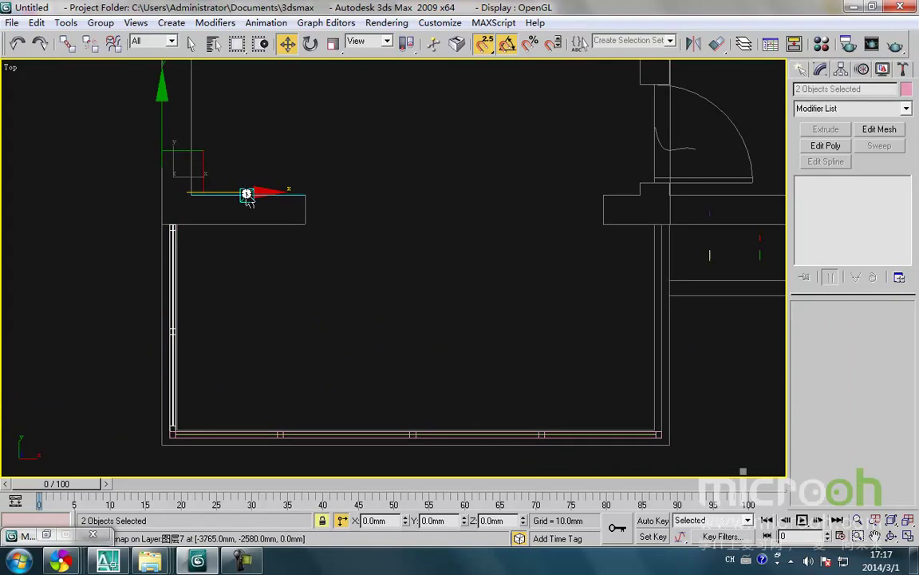
shift+drag(254, 191, 506, 209)
click(464, 339)
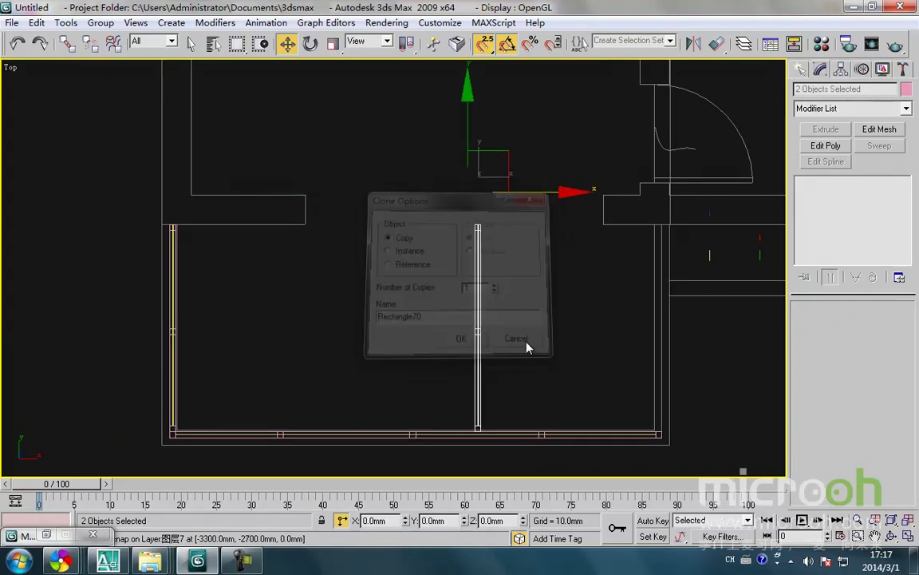
Move the copied side window to the balcony's right wall and snap it to the front window frame's right corner.
drag(489, 436, 675, 435)
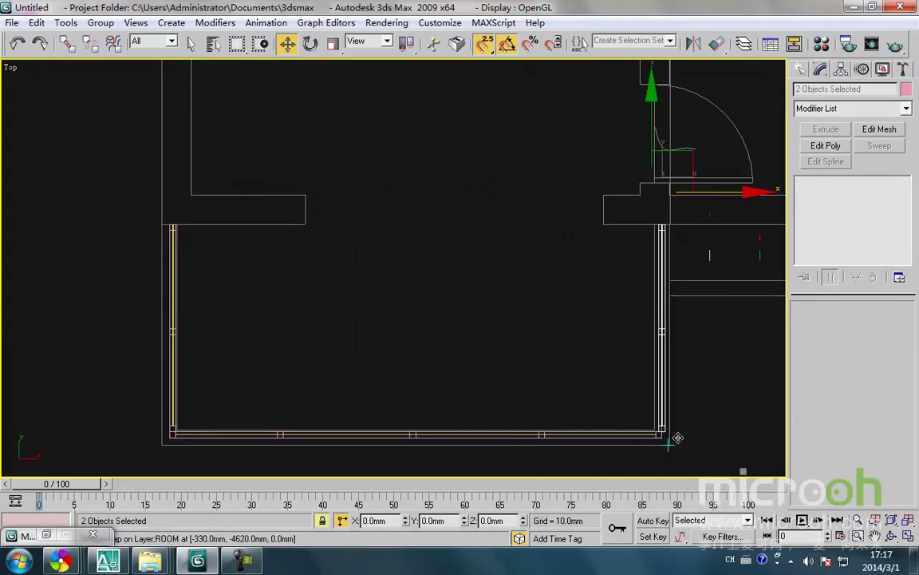
scroll(675, 432, up, 3)
scroll(676, 432, up, 3)
drag(521, 356, 504, 357)
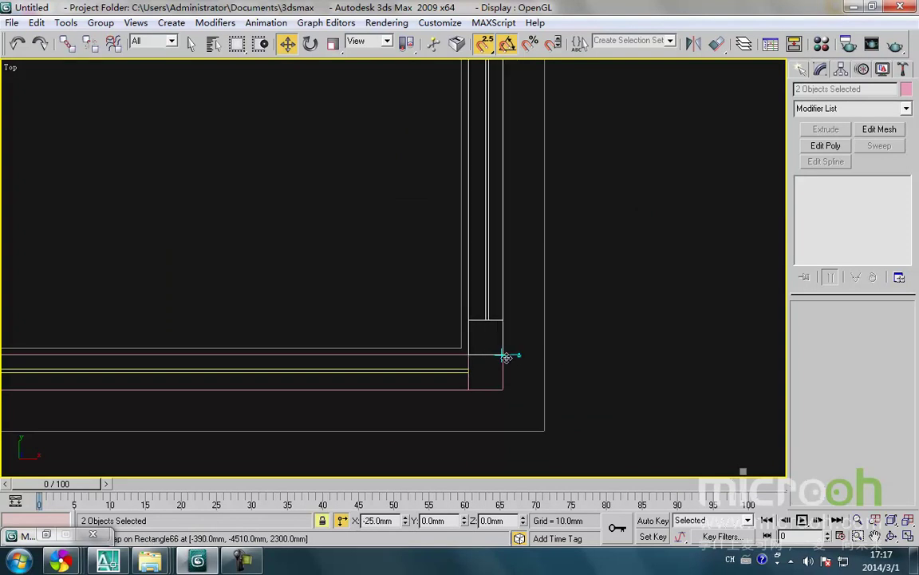